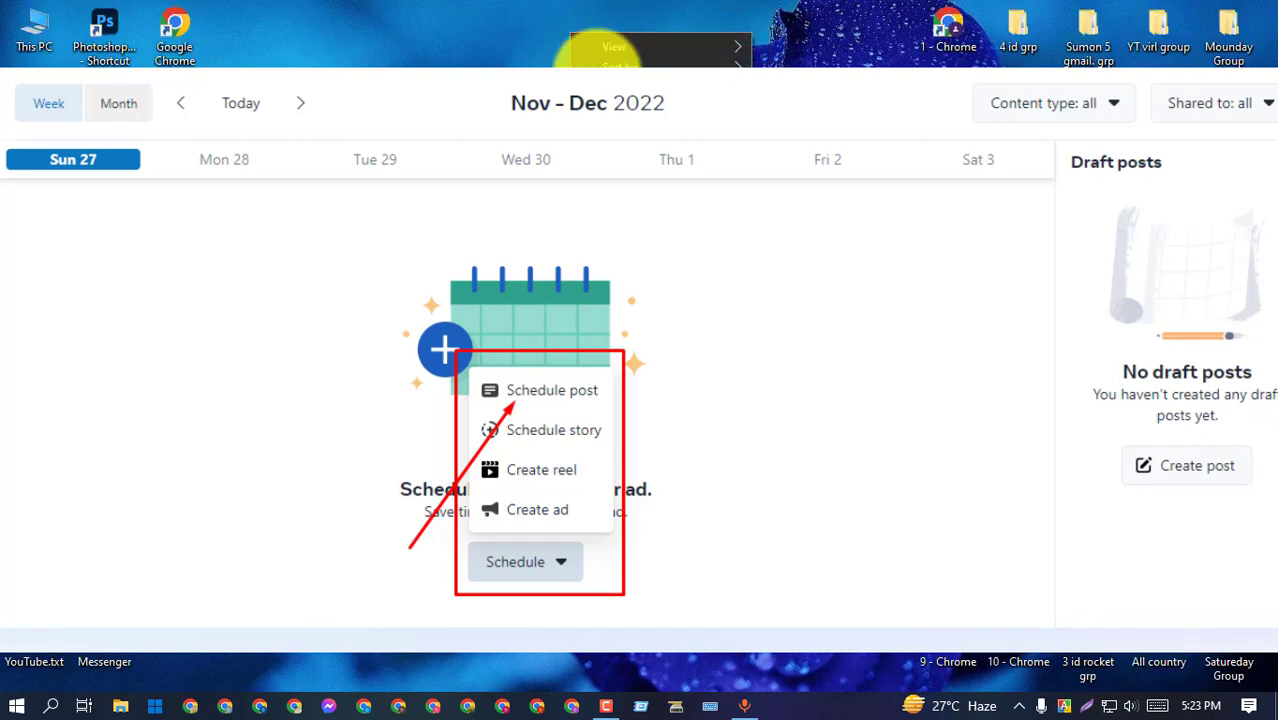
pyautogui.rightClick(584, 37)
pyautogui.click(622, 86)
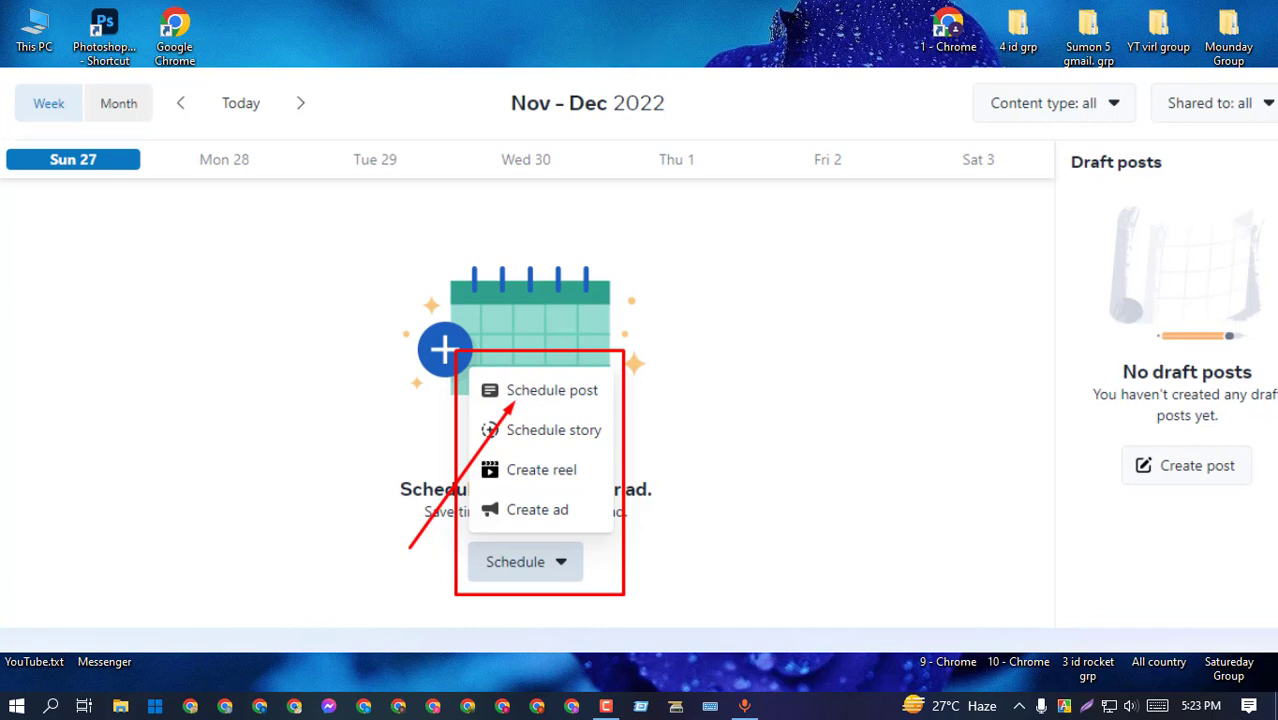
# Switch to the Chrome browser and open Facebook from the new tab page
pyautogui.click(292, 707)
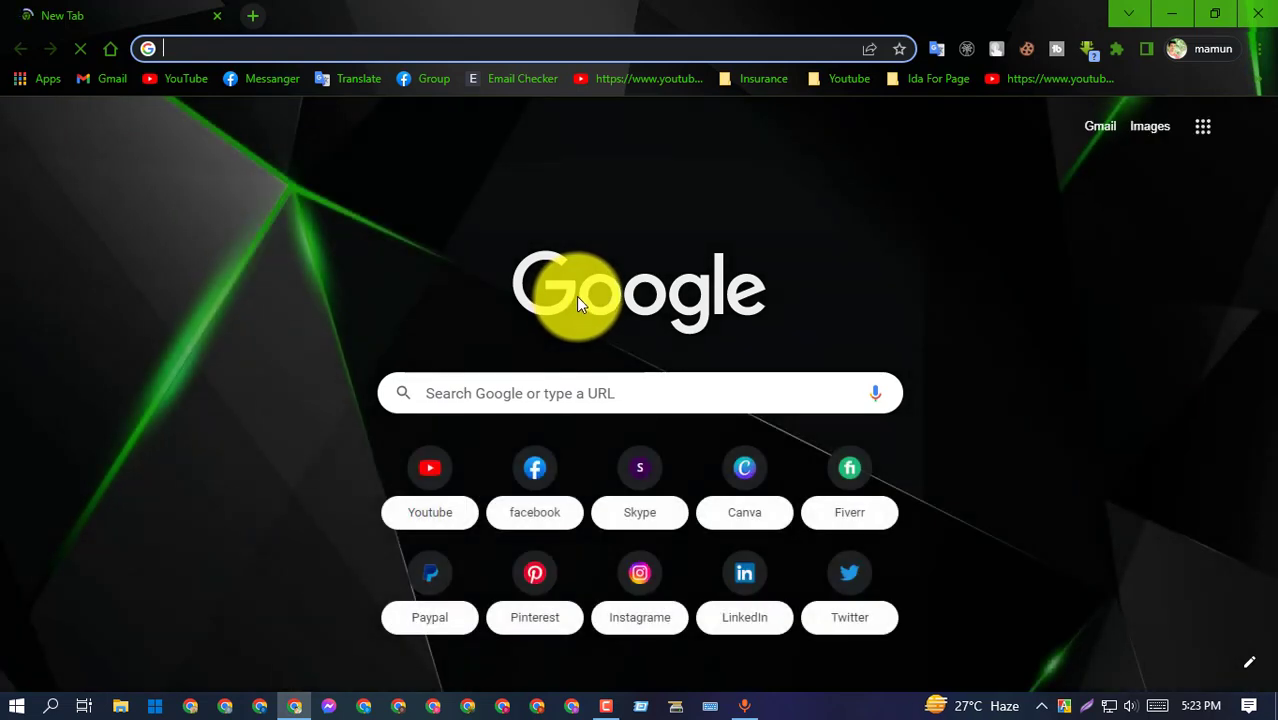
pyautogui.click(530, 462)
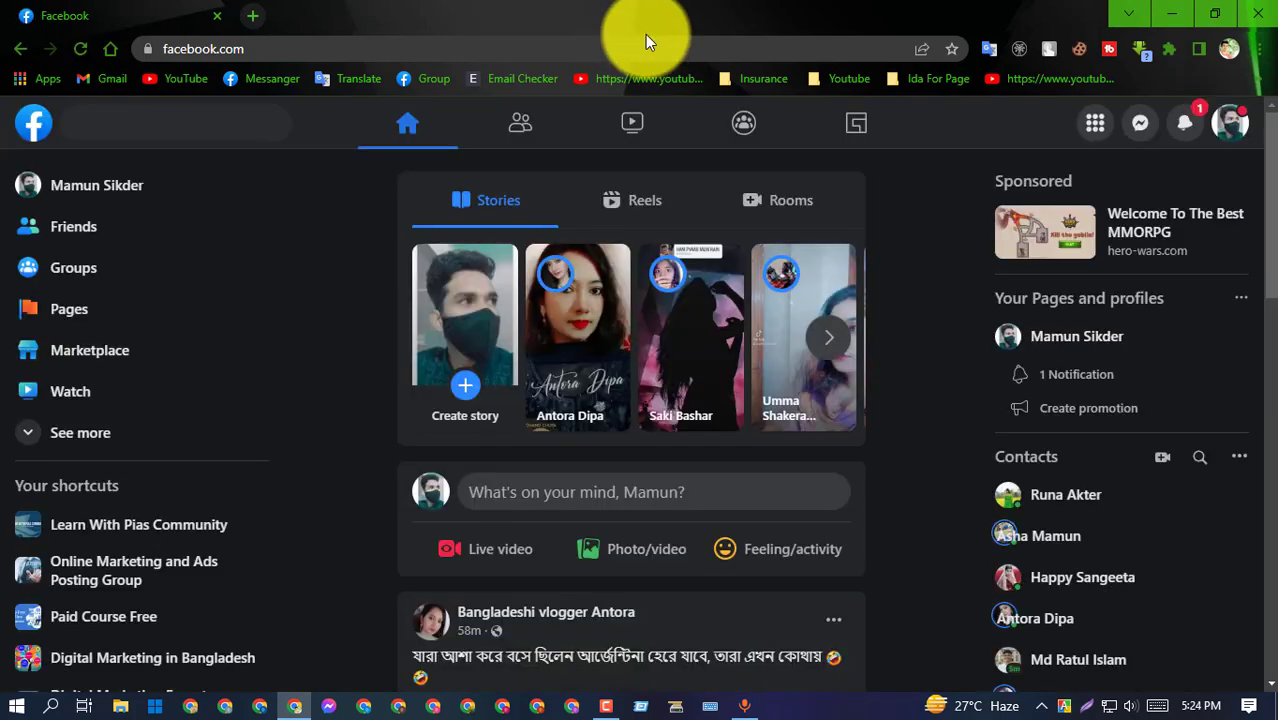
# Look over the Facebook news feed and check the account's notifications
pyautogui.scroll(-10, 613, 345)
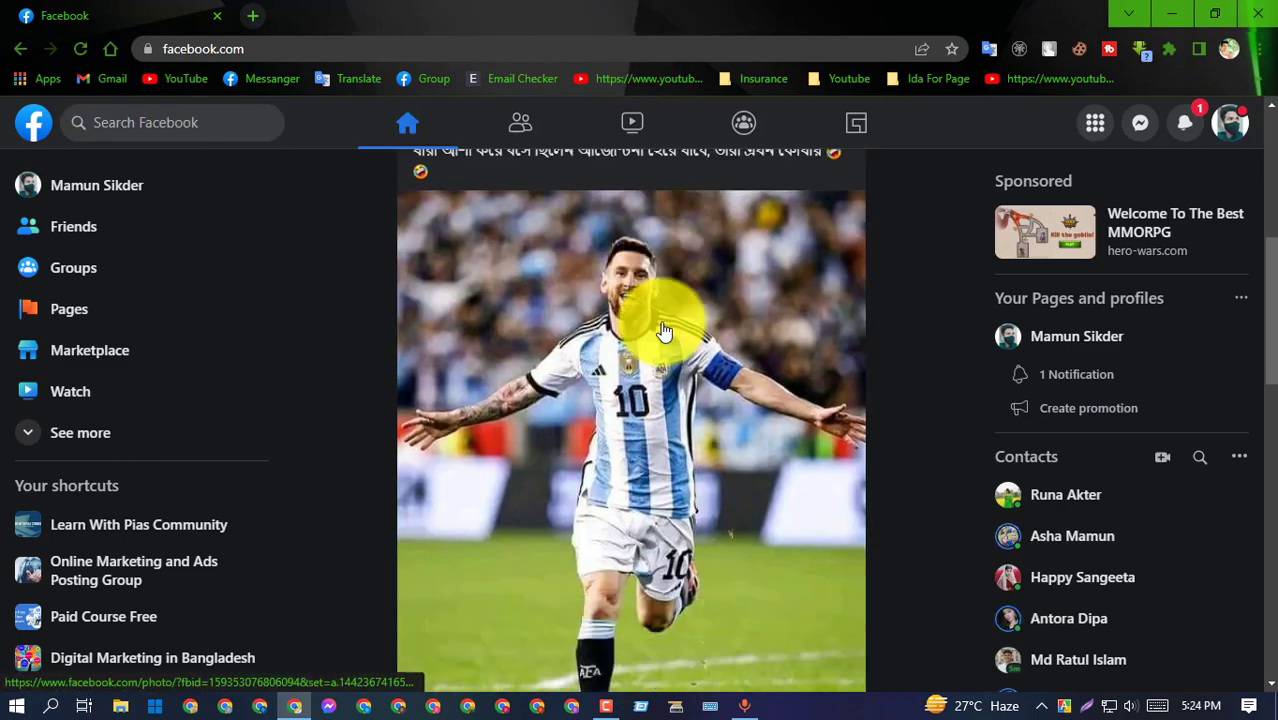
pyautogui.scroll(3, 663, 331)
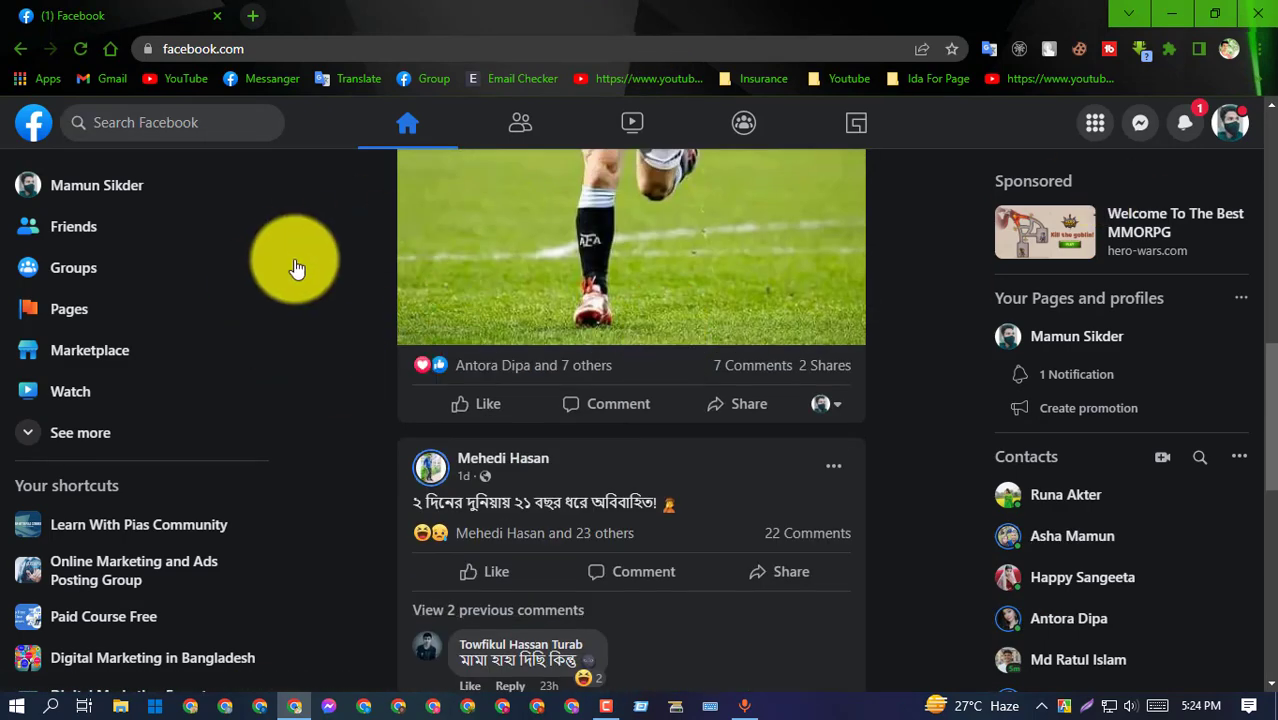
pyautogui.scroll(-2, 235, 305)
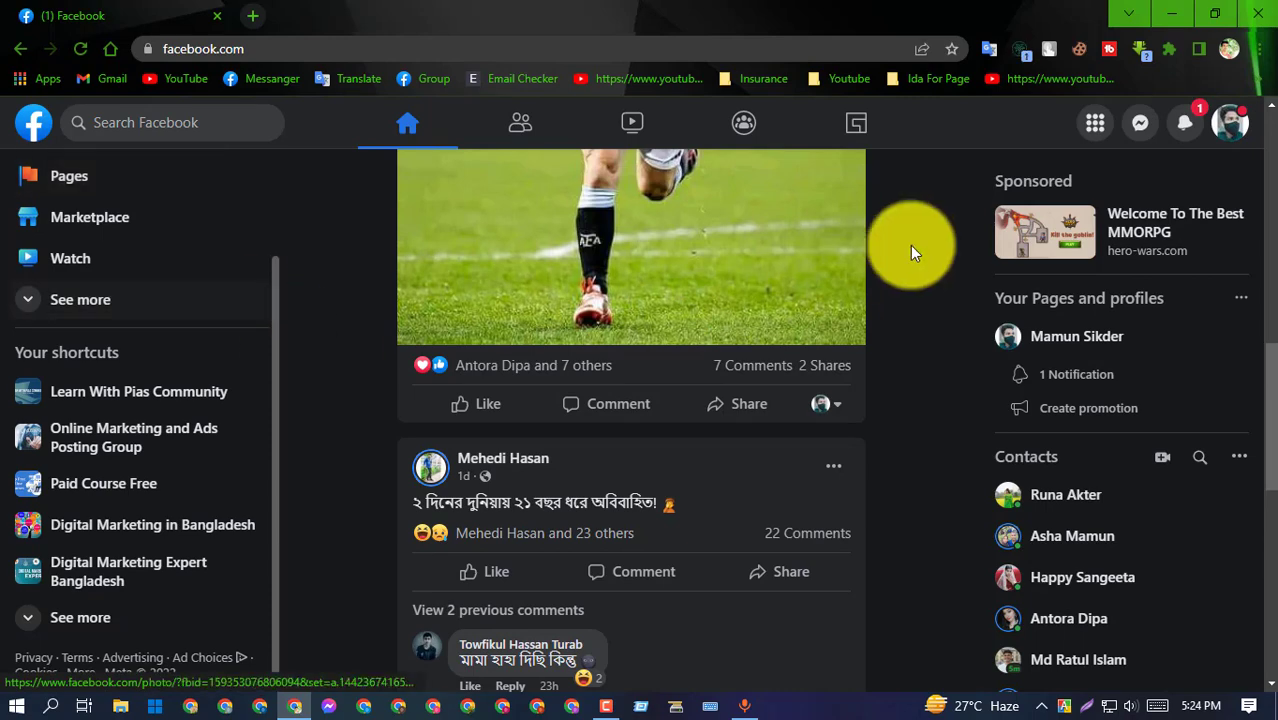
pyautogui.scroll(-3, 913, 248)
pyautogui.click(1189, 134)
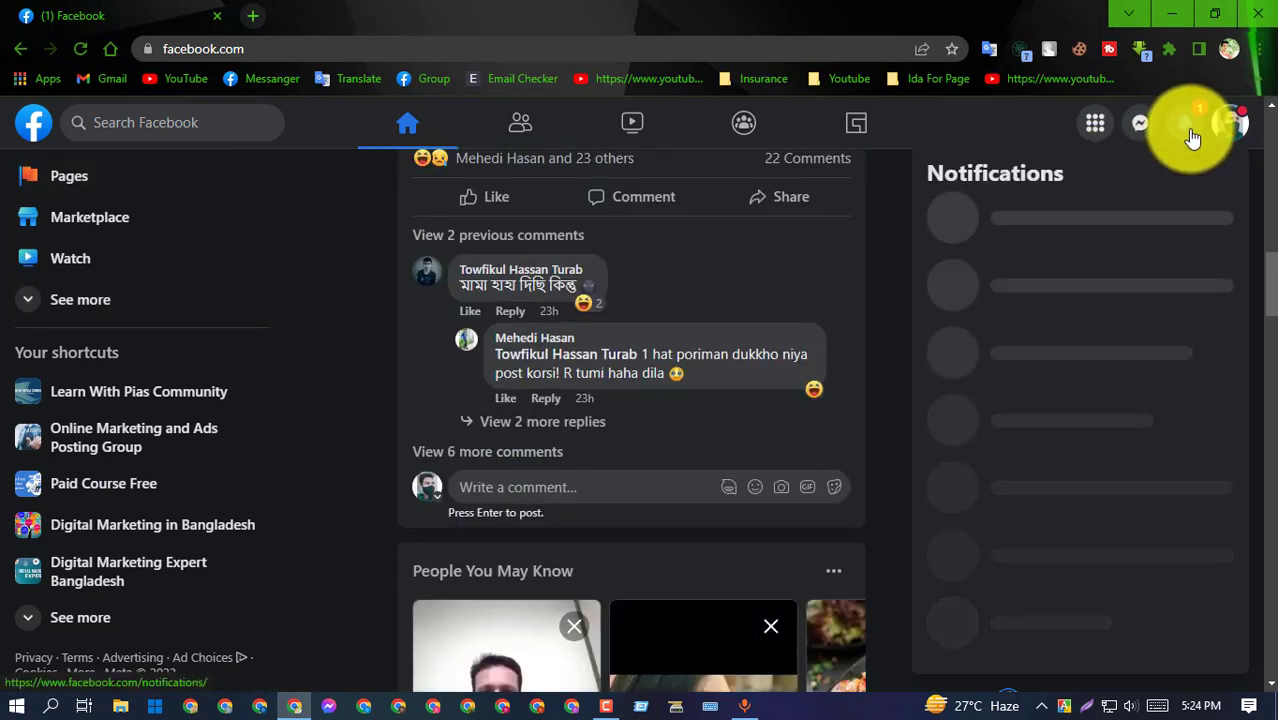
pyautogui.click(1192, 137)
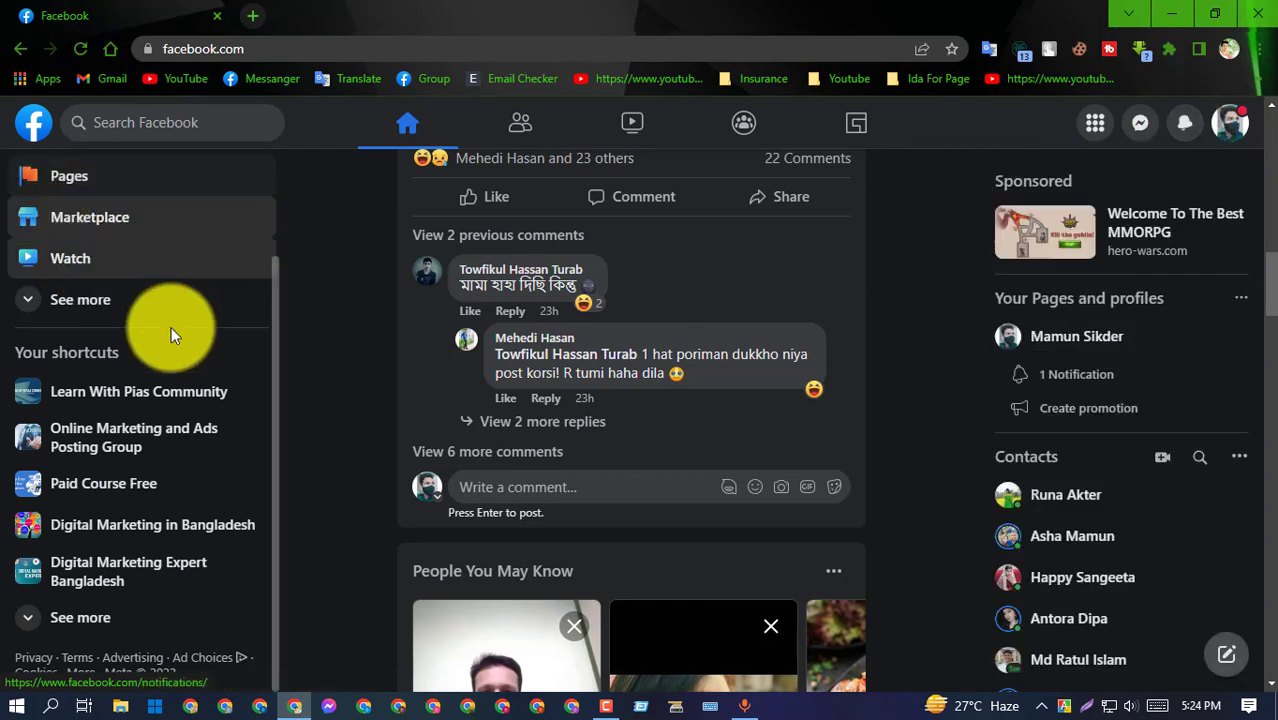
# Open the list of managed Pages and go to the YouTube Marketing Page
pyautogui.scroll(1, 63, 185)
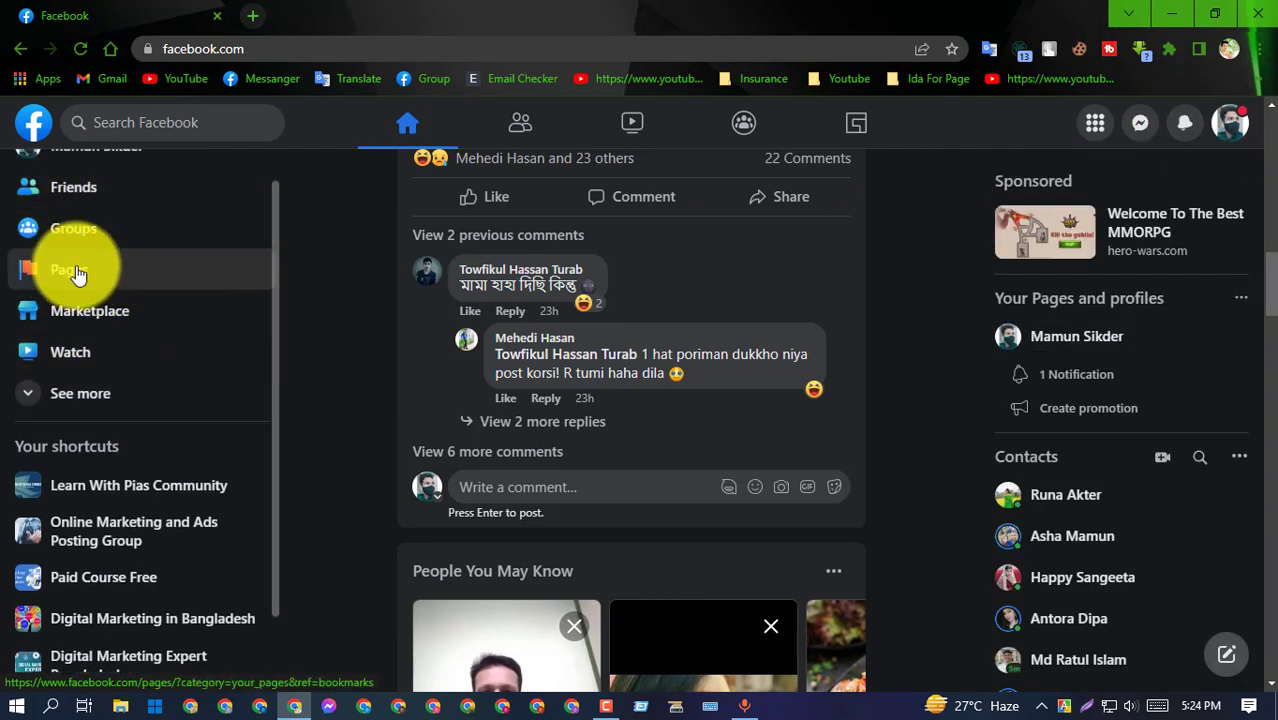
pyautogui.click(185, 273)
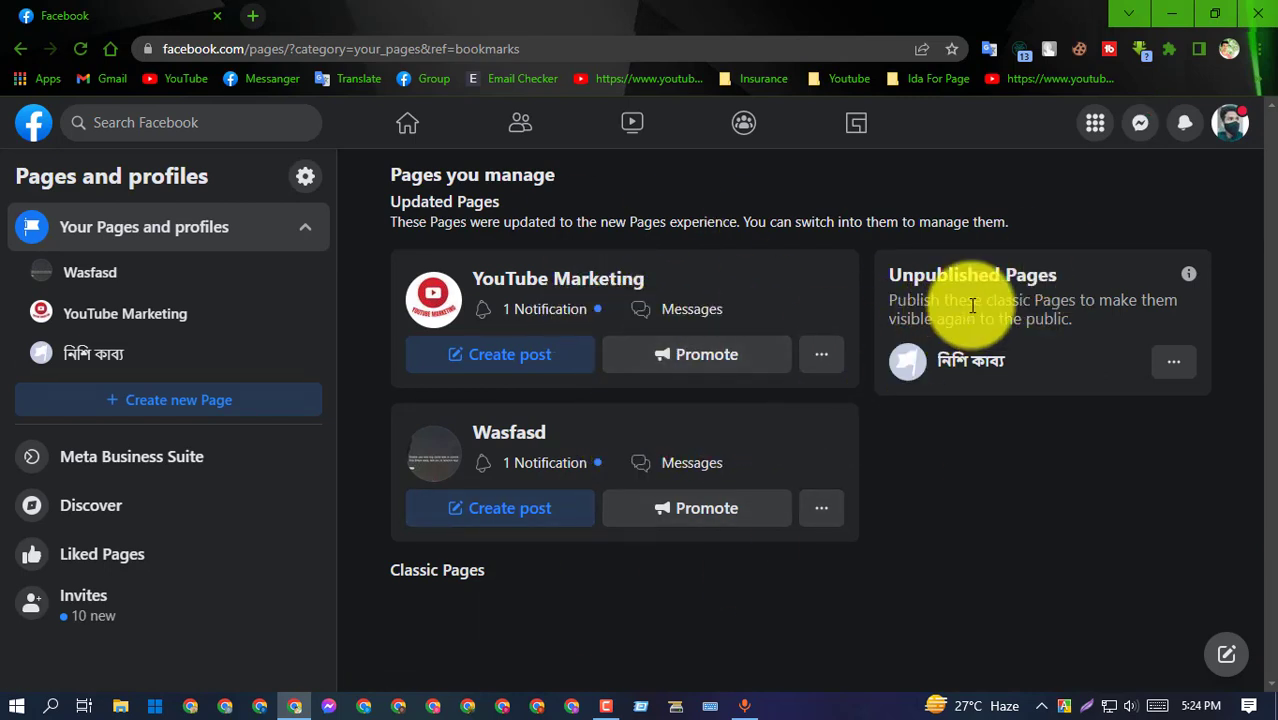
pyautogui.moveTo(663, 280); pyautogui.dragTo(469, 278)
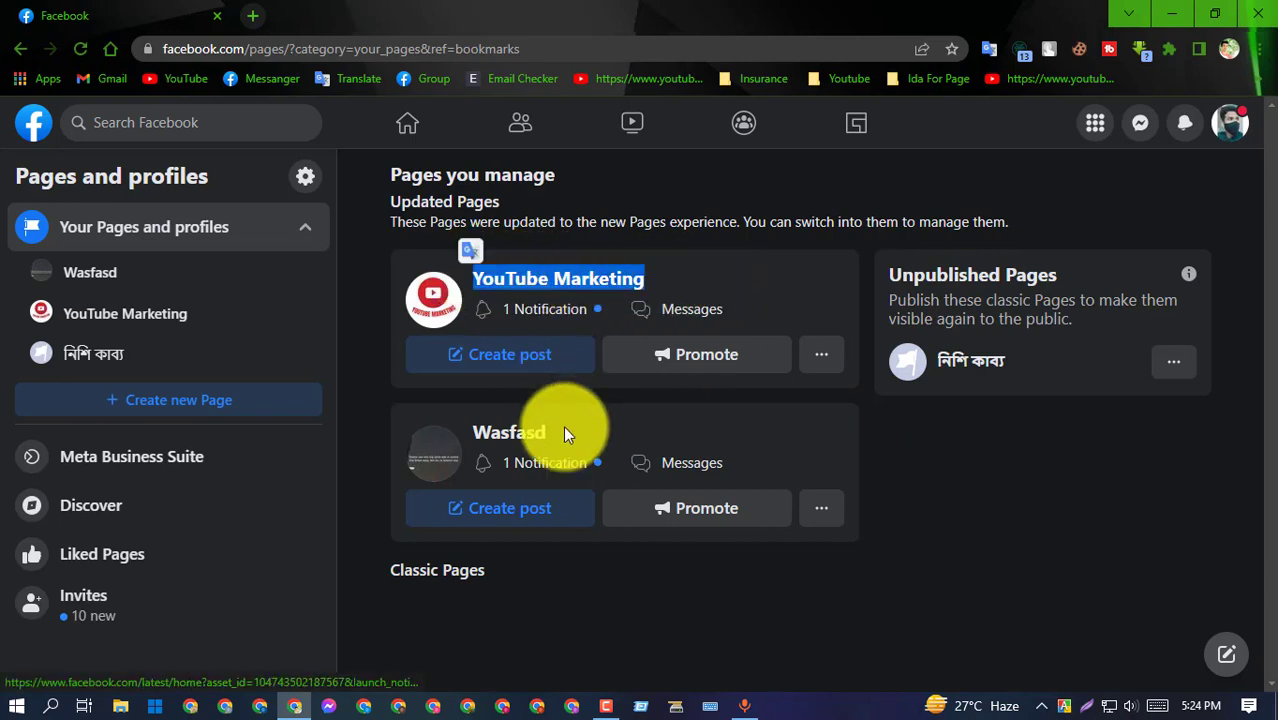
pyautogui.moveTo(563, 430); pyautogui.dragTo(445, 434)
pyautogui.moveTo(1090, 276); pyautogui.dragTo(889, 275)
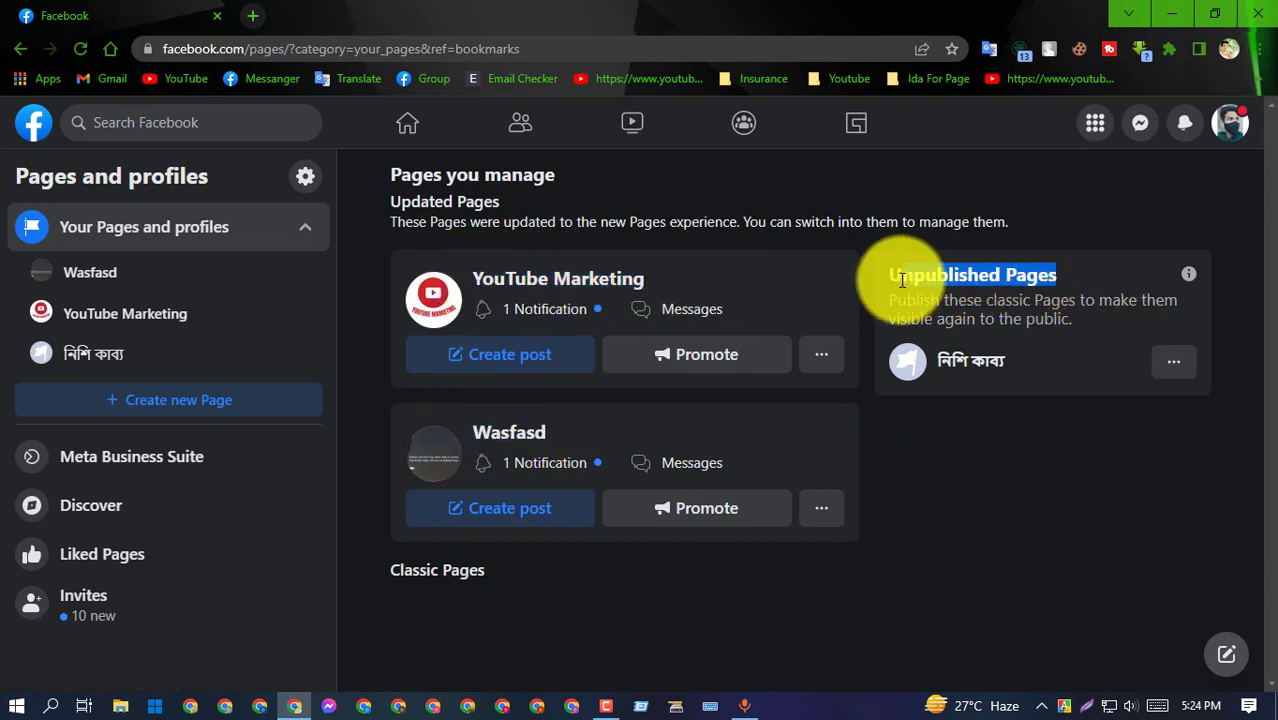
pyautogui.click(925, 477)
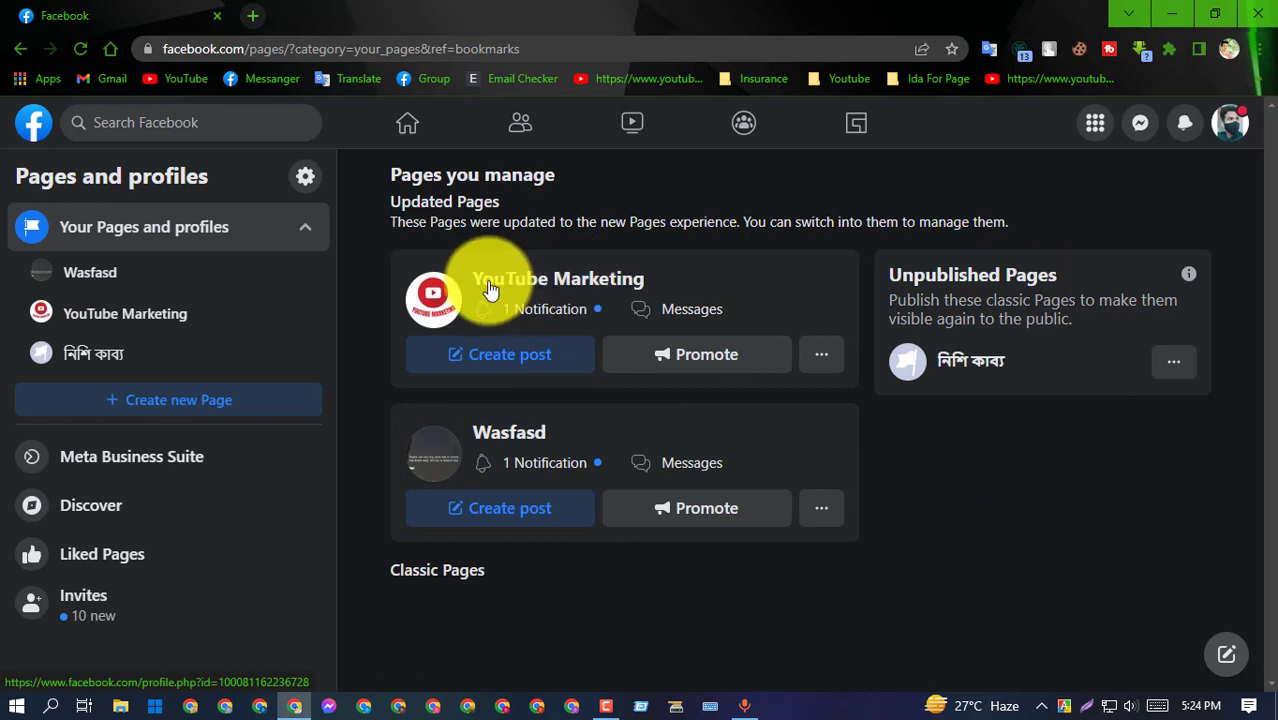
pyautogui.click(541, 289)
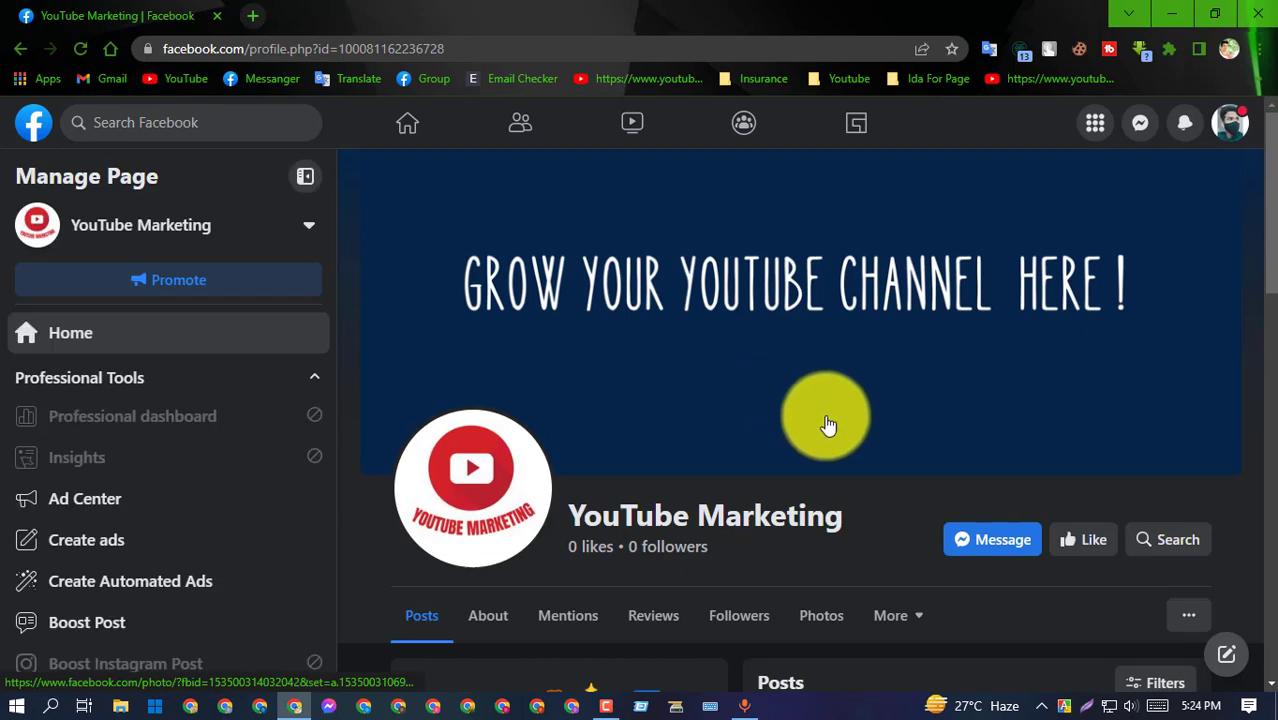
# Look through the YouTube Marketing Page, including its header, intro, photos and posts
pyautogui.moveTo(848, 516); pyautogui.dragTo(576, 514)
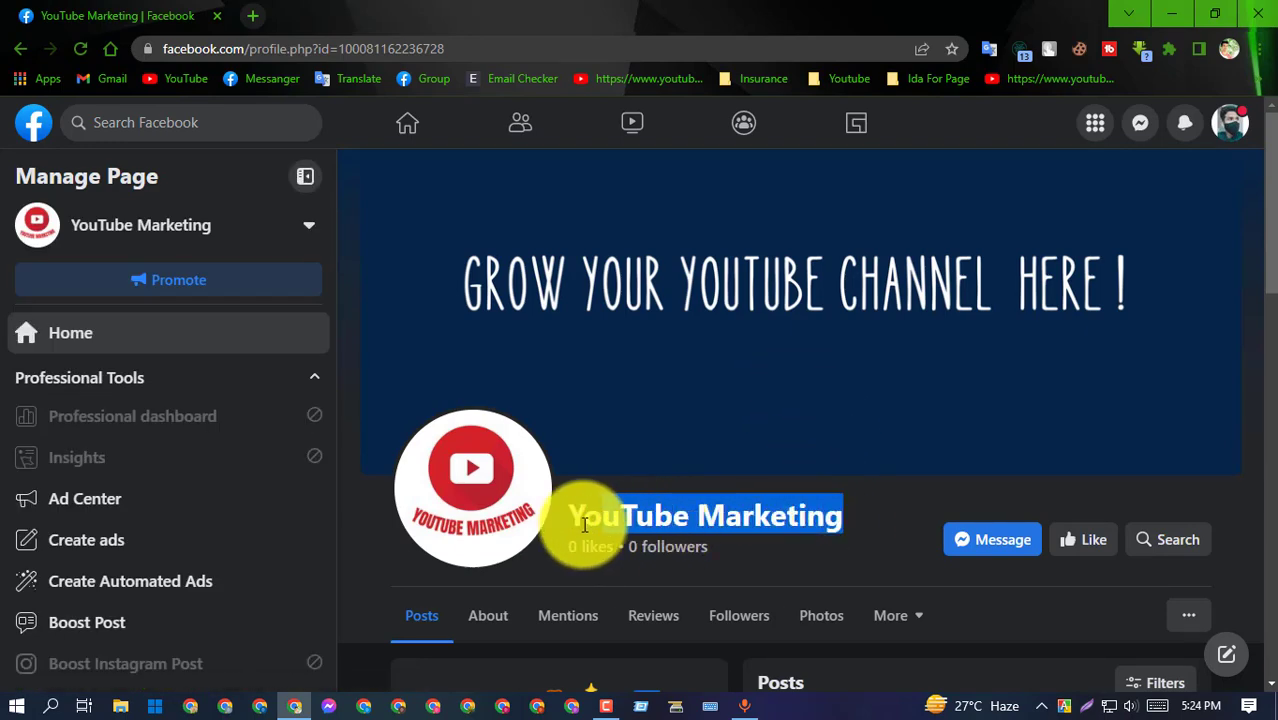
pyautogui.click(716, 512)
pyautogui.scroll(-4, 816, 337)
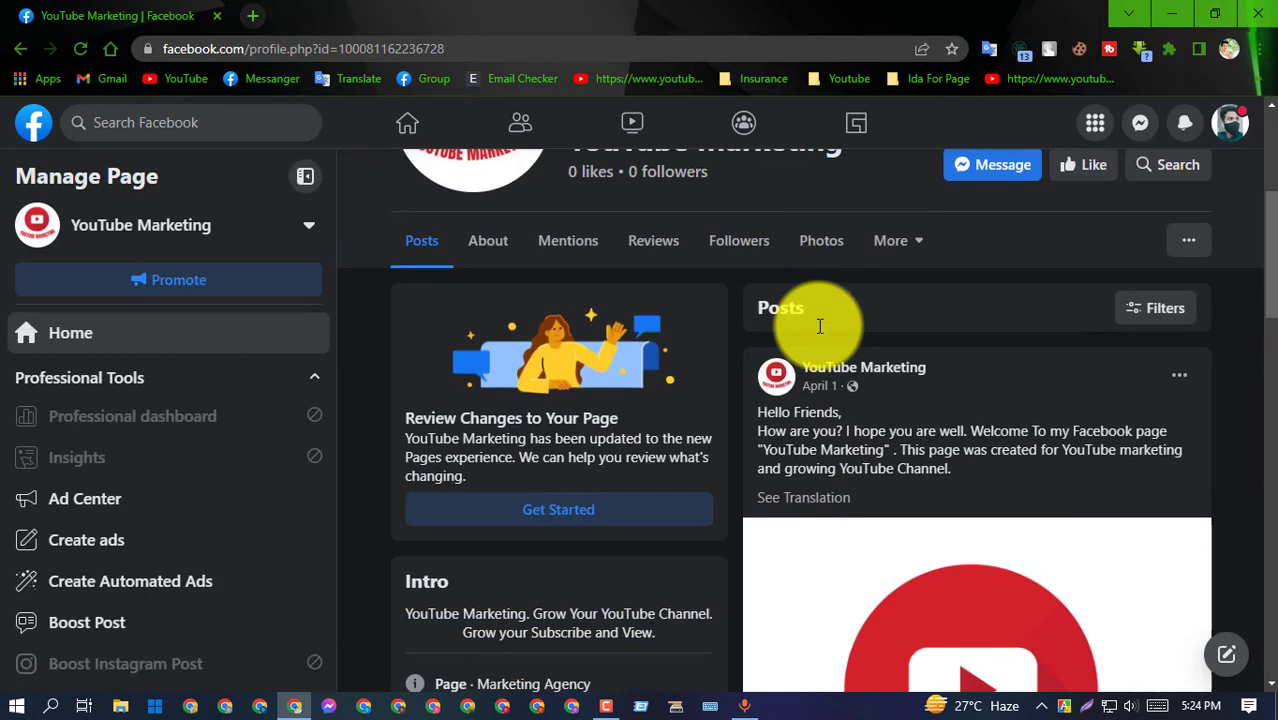
pyautogui.scroll(-5, 855, 356)
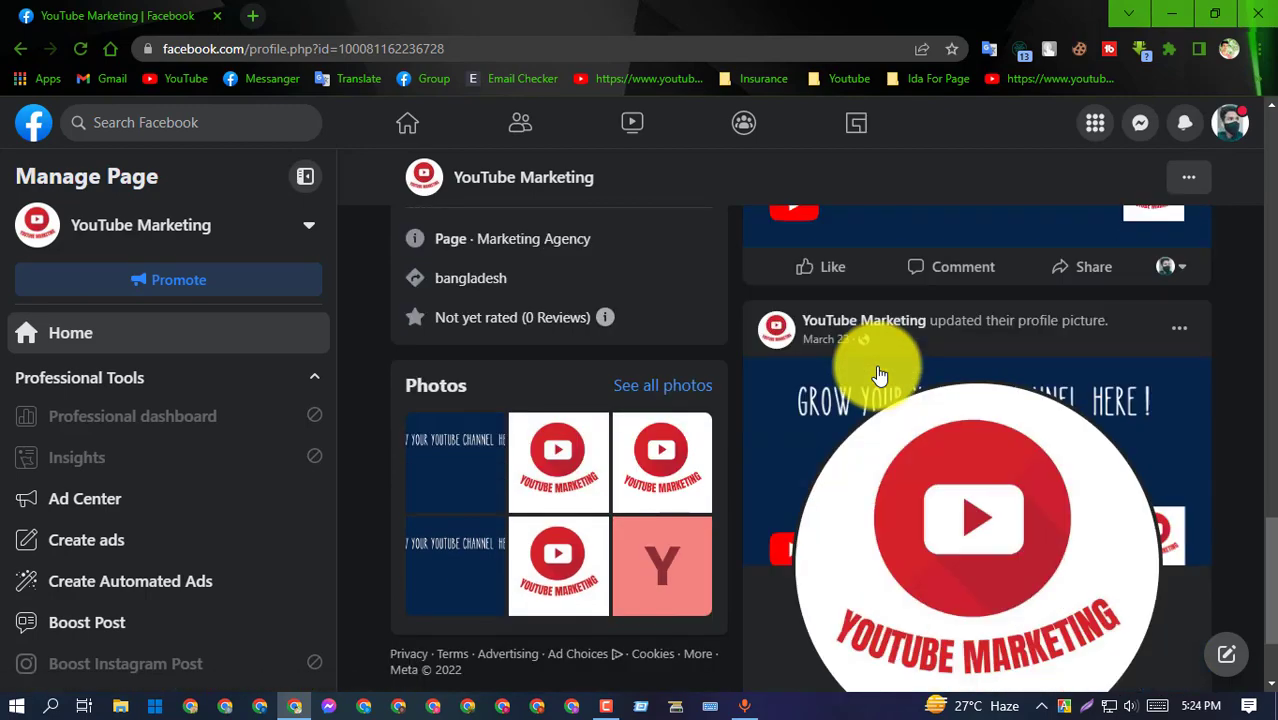
pyautogui.scroll(10, 878, 375)
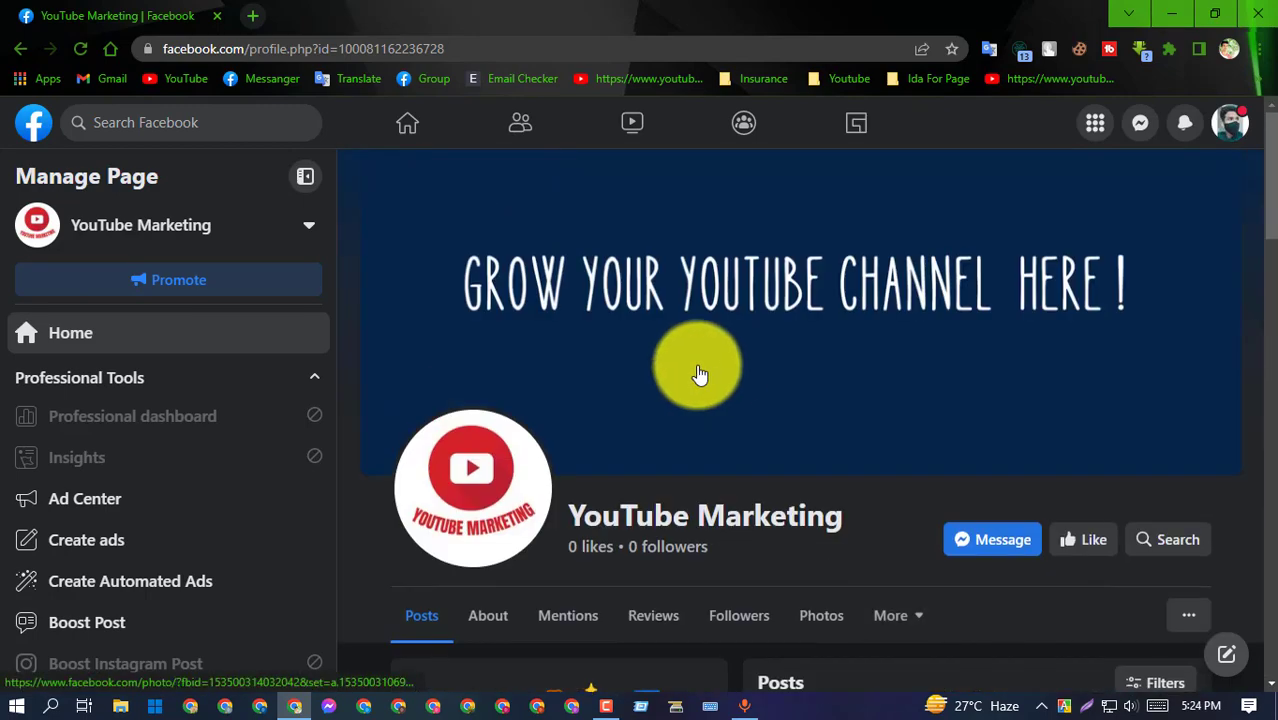
pyautogui.scroll(-4, 700, 374)
pyautogui.scroll(4, 700, 374)
pyautogui.scroll(-1, 703, 371)
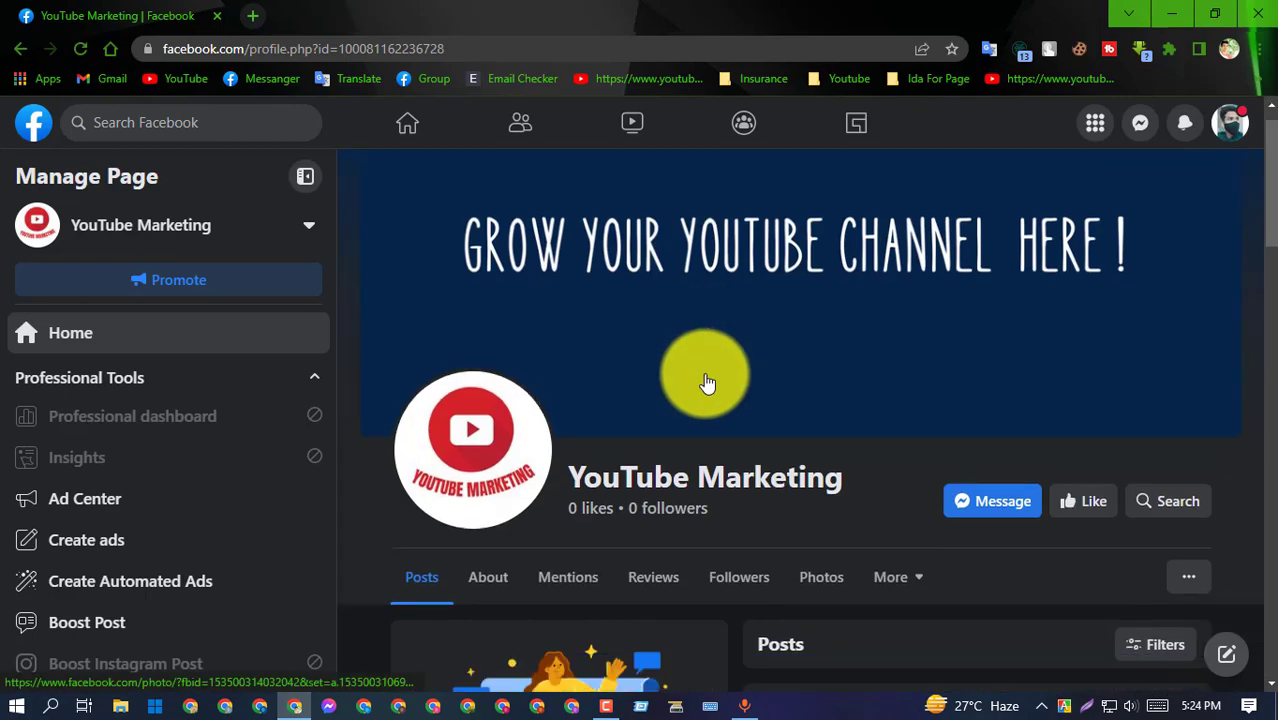
pyautogui.scroll(-5, 707, 380)
pyautogui.scroll(2, 705, 379)
pyautogui.scroll(-4, 705, 379)
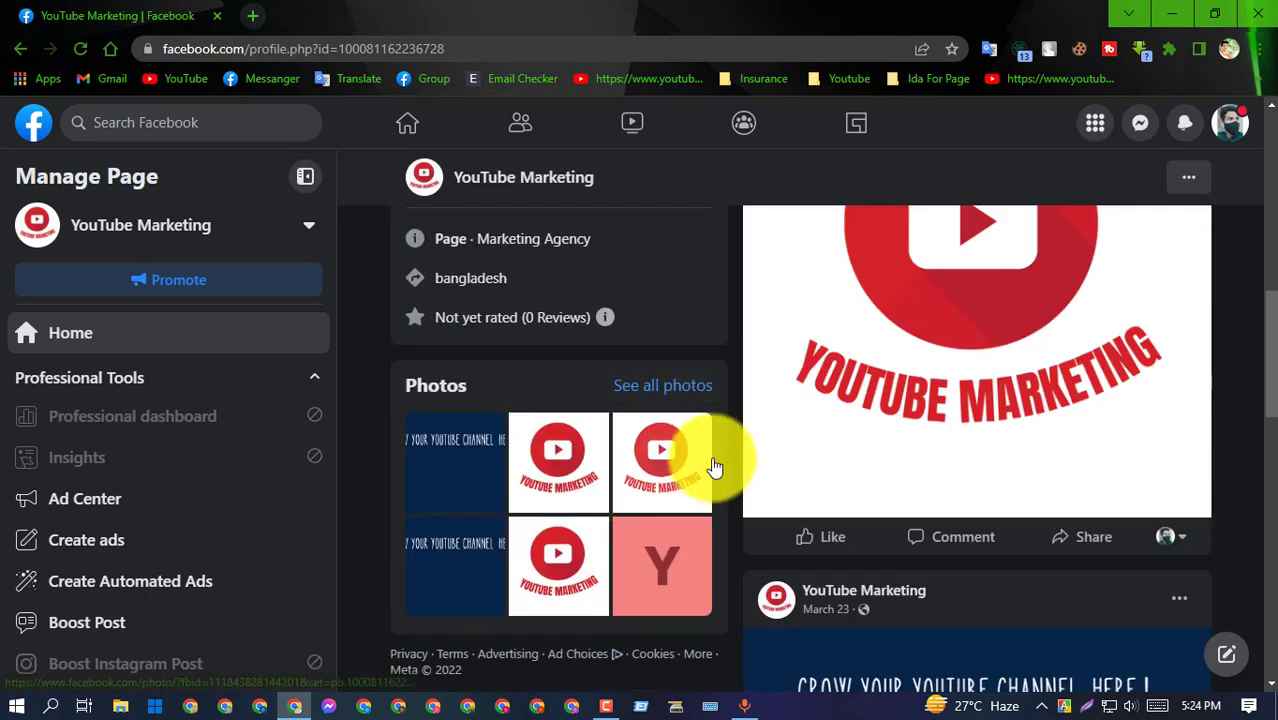
pyautogui.scroll(8, 717, 463)
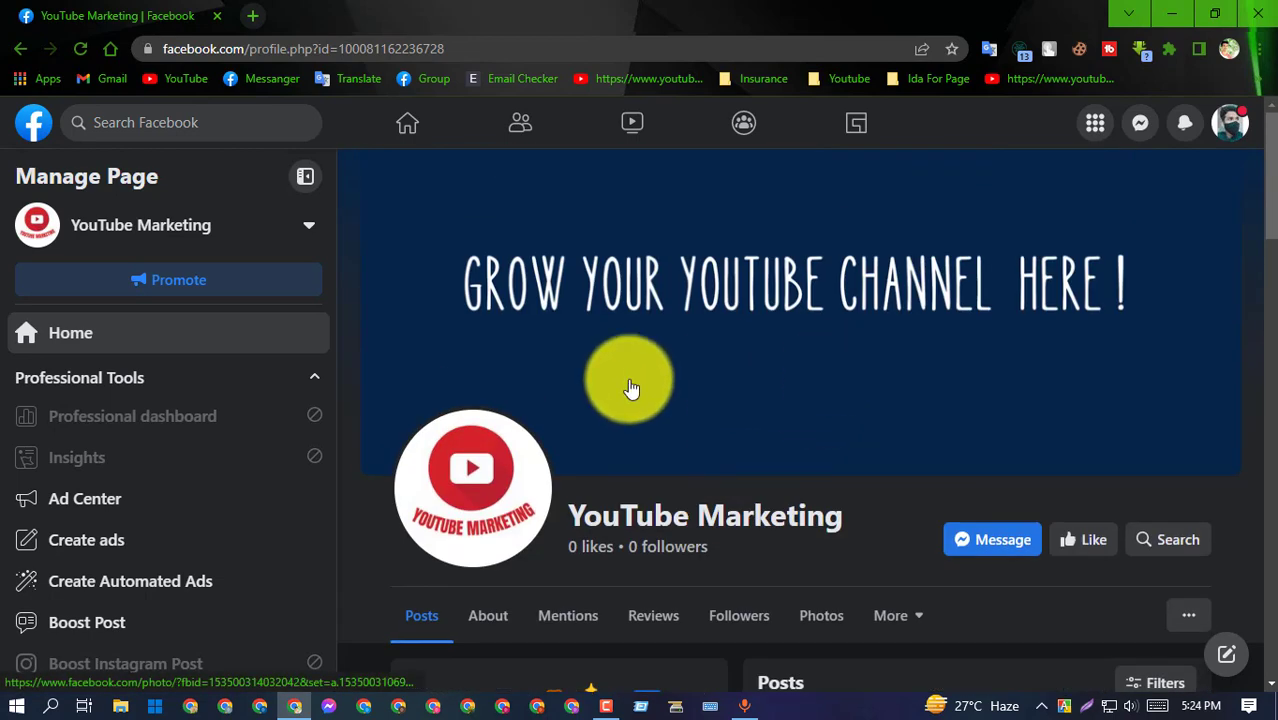
pyautogui.scroll(-4, 900, 350)
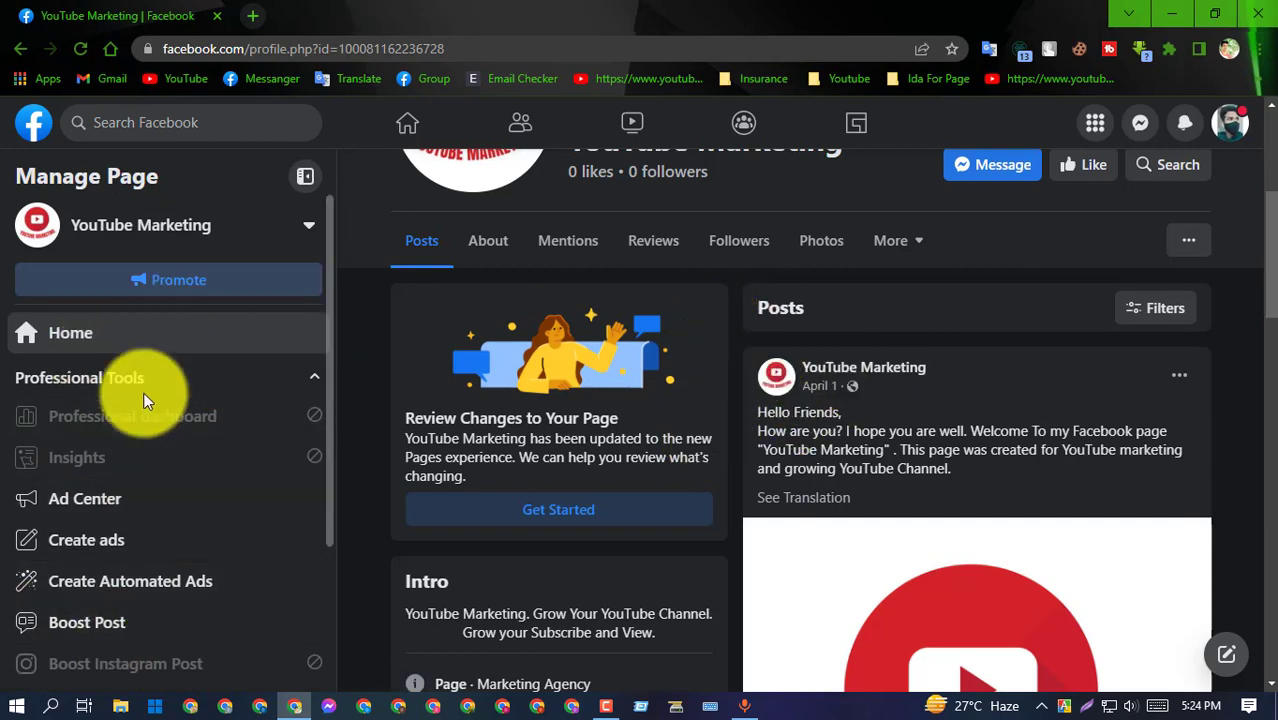
# Open Meta Business Suite for the YouTube Marketing Page
pyautogui.scroll(-2, 191, 348)
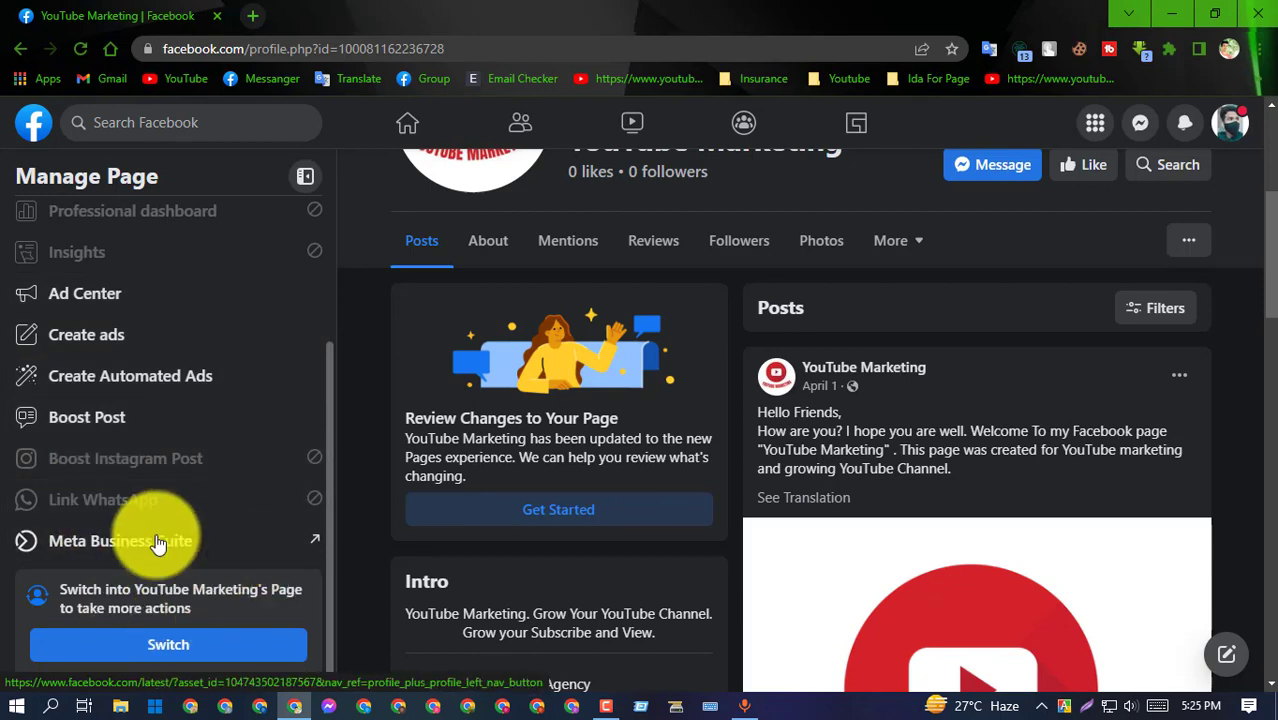
pyautogui.click(250, 545)
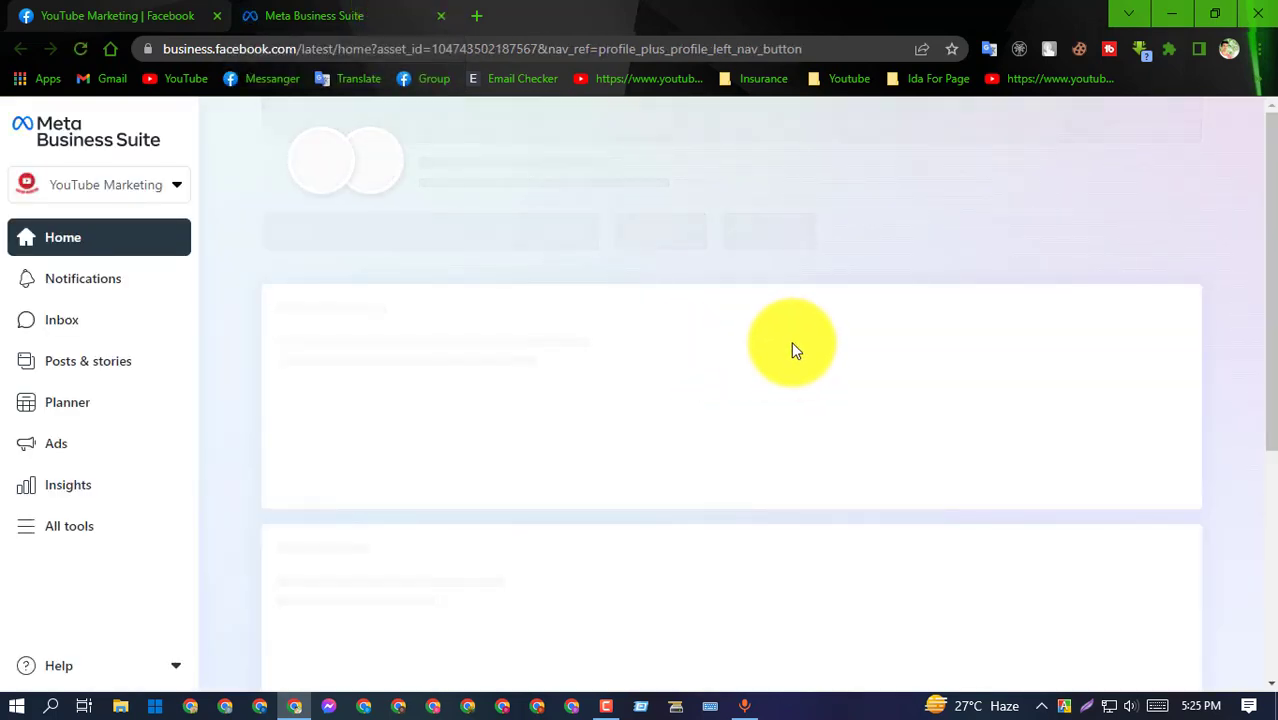
# Examine the Meta Business Suite home overview, including the alert, to-do list, recent posts, audience and news sections
pyautogui.scroll(3, 456, 394)
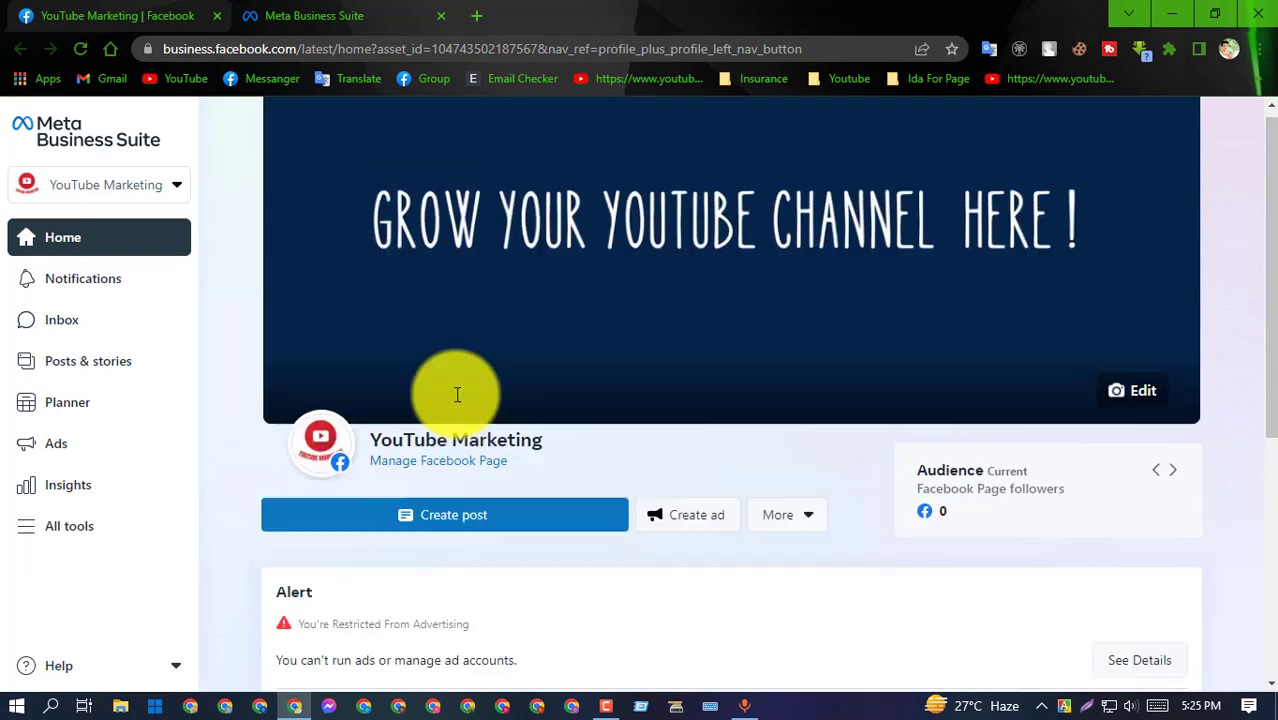
pyautogui.scroll(-3, 690, 290)
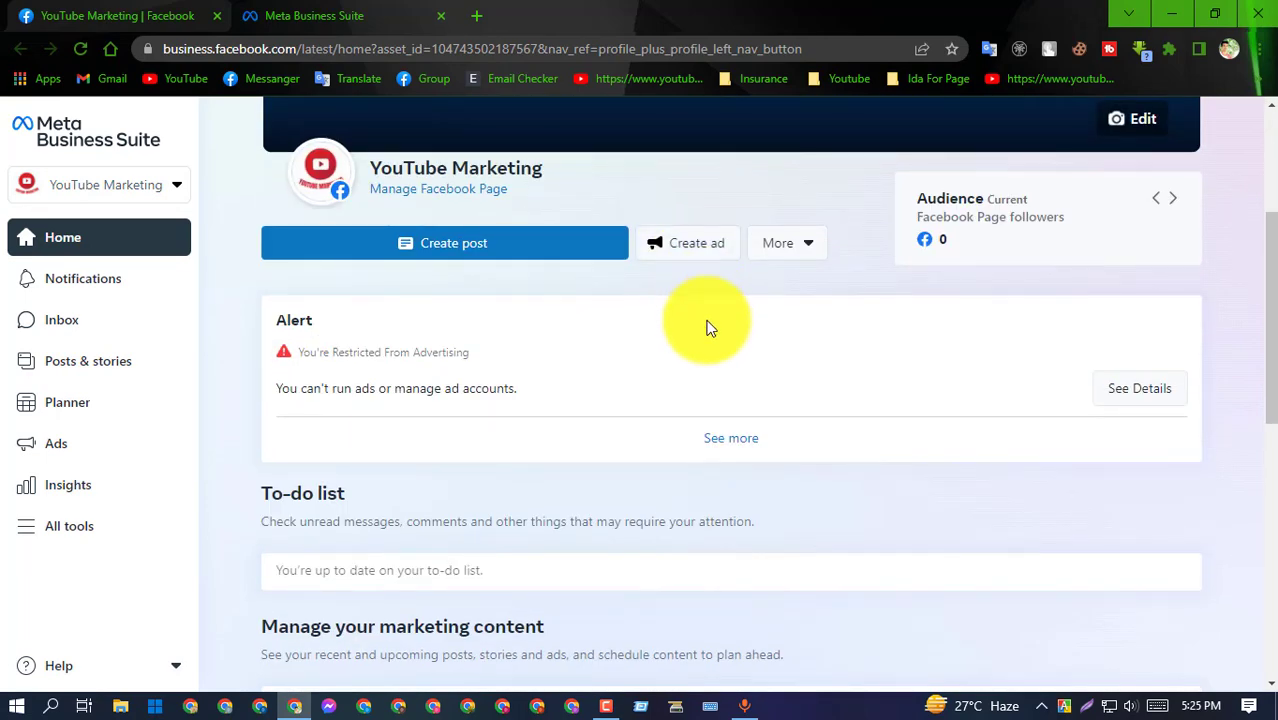
pyautogui.scroll(-5, 706, 328)
pyautogui.scroll(5, 699, 322)
pyautogui.scroll(4, 707, 322)
pyautogui.scroll(-5, 676, 305)
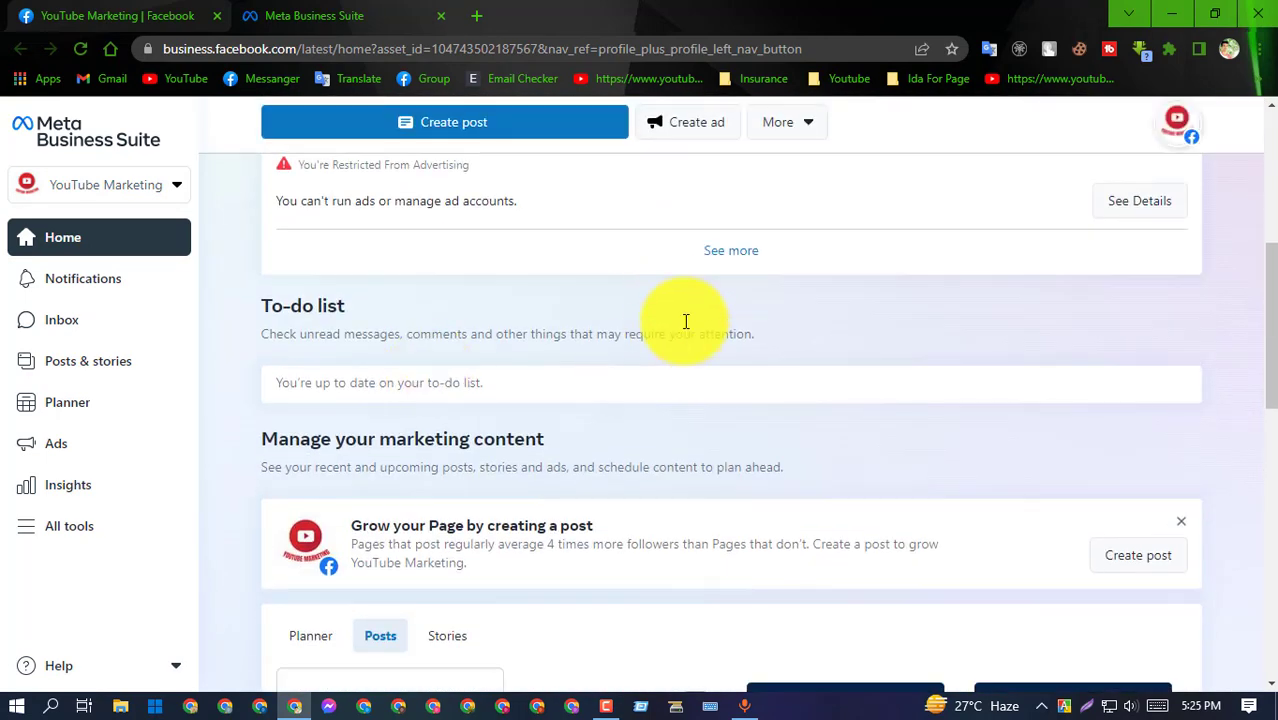
pyautogui.scroll(-5, 686, 321)
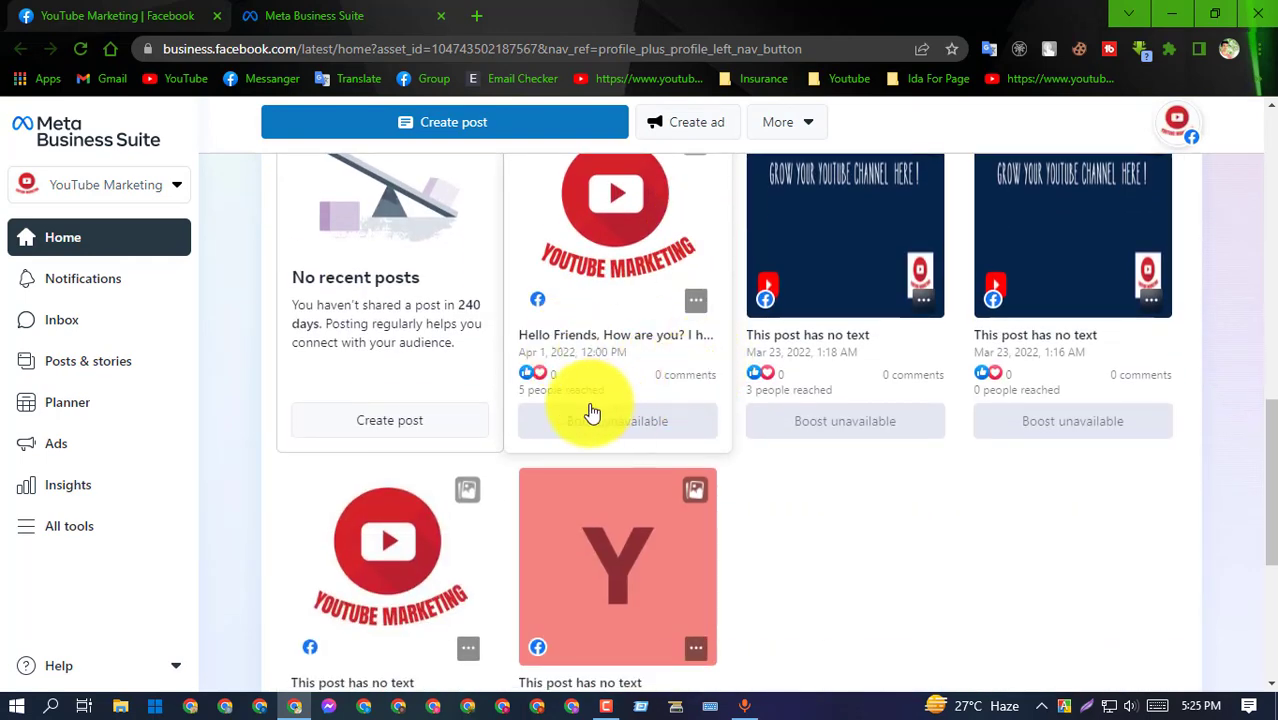
pyautogui.scroll(-1, 700, 330)
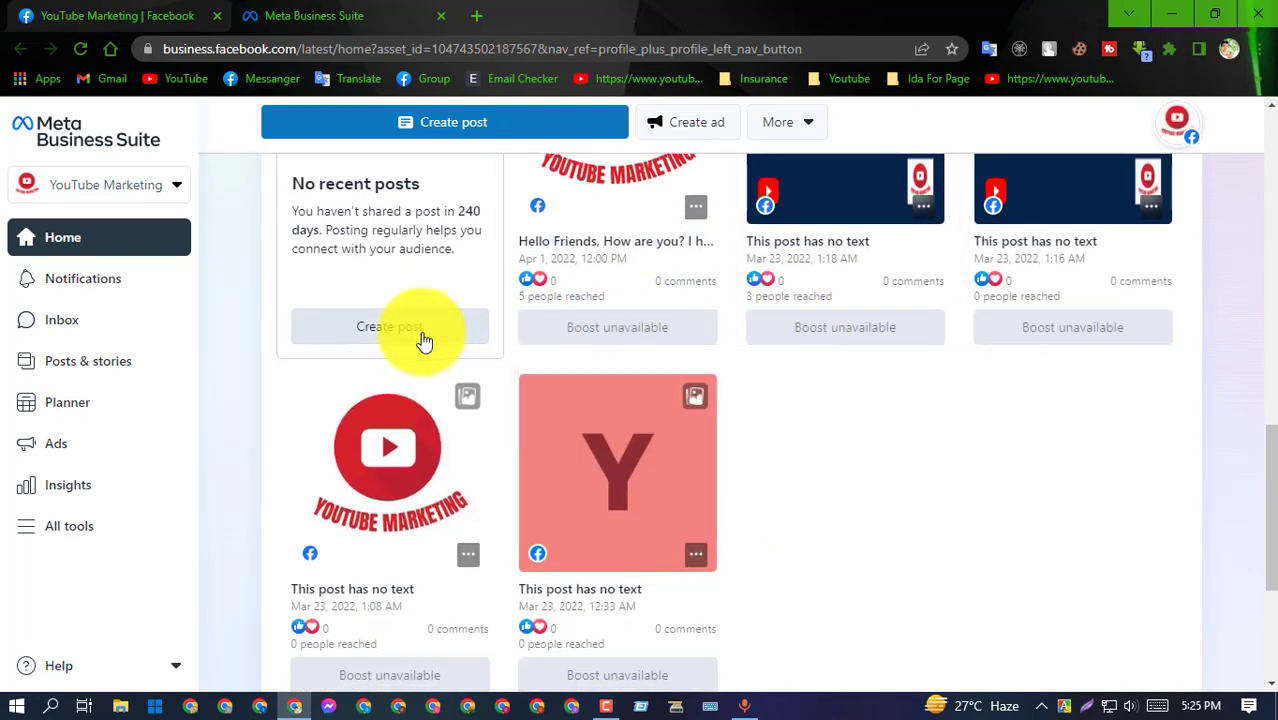
pyautogui.moveTo(643, 332)
pyautogui.scroll(-3, 700, 320)
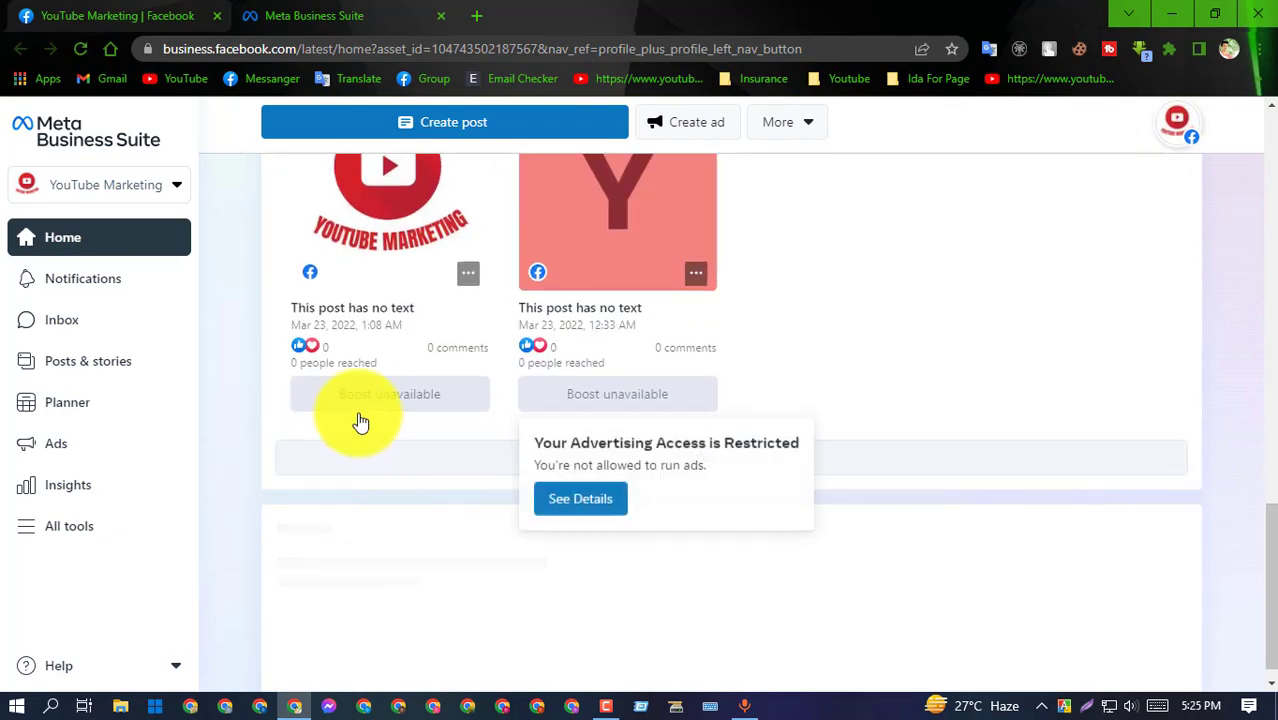
pyautogui.moveTo(692, 380)
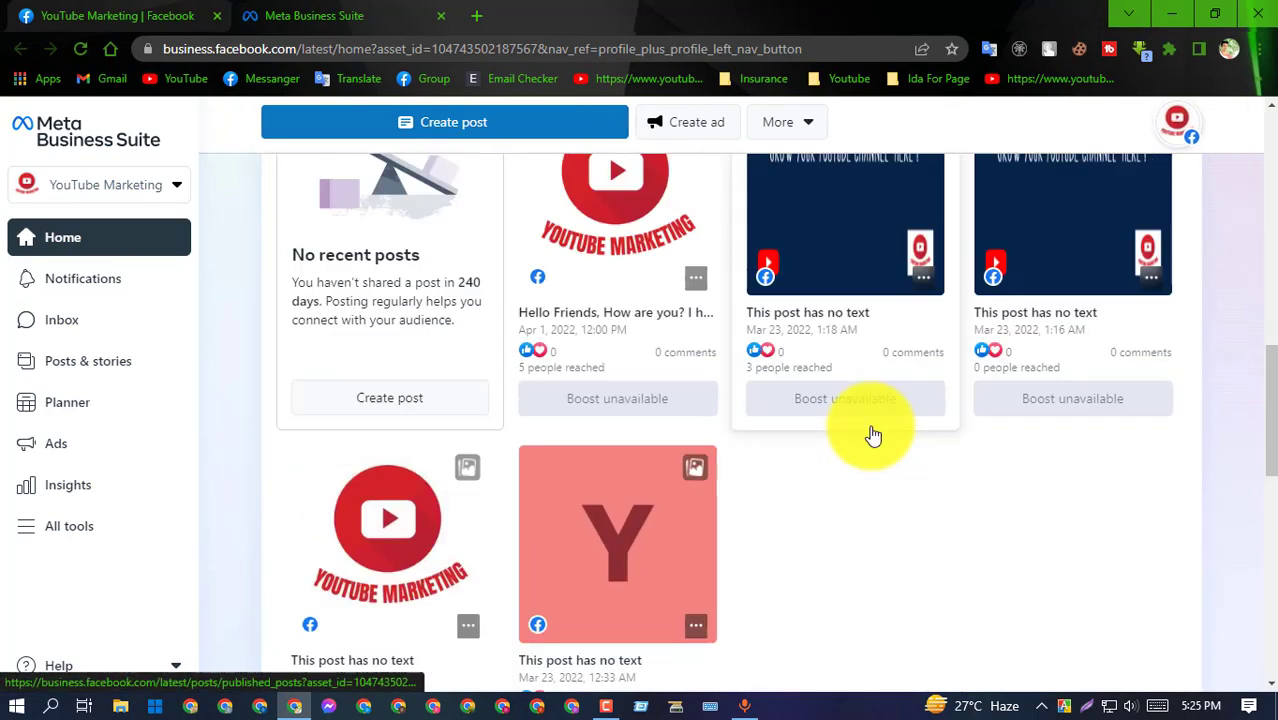
pyautogui.scroll(-5, 868, 425)
pyautogui.scroll(-3, 867, 422)
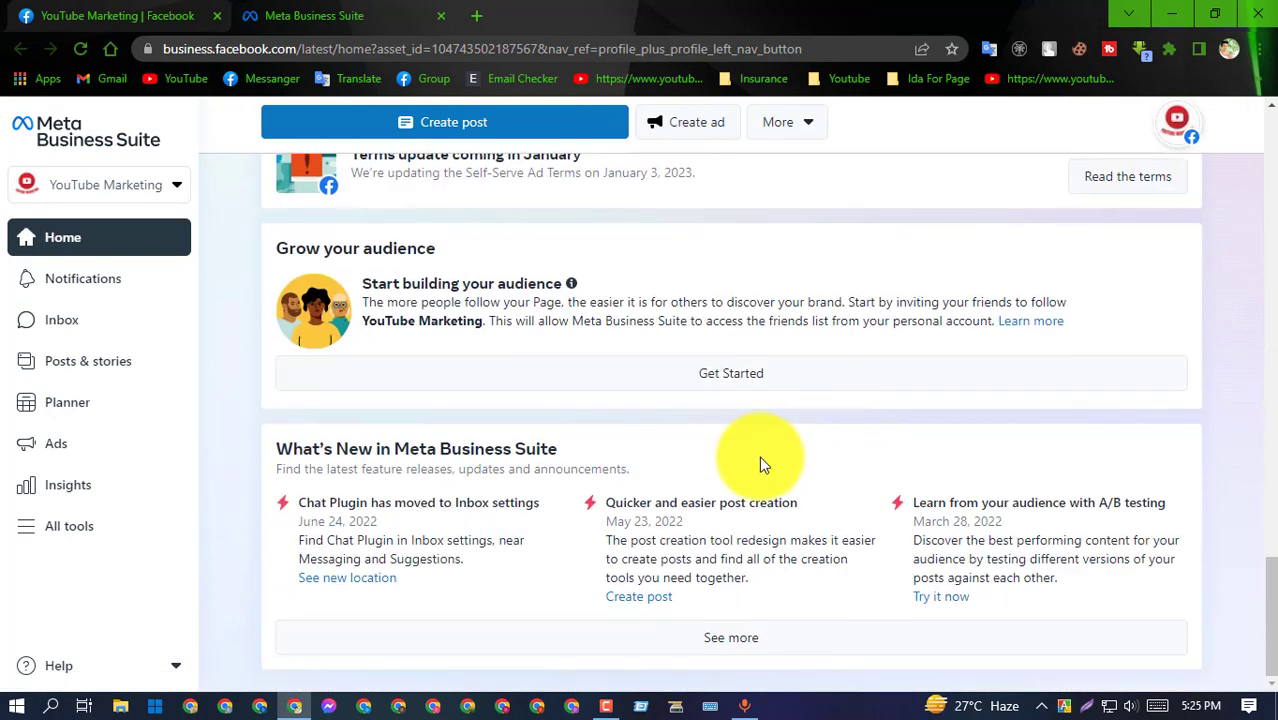
pyautogui.scroll(10, 759, 456)
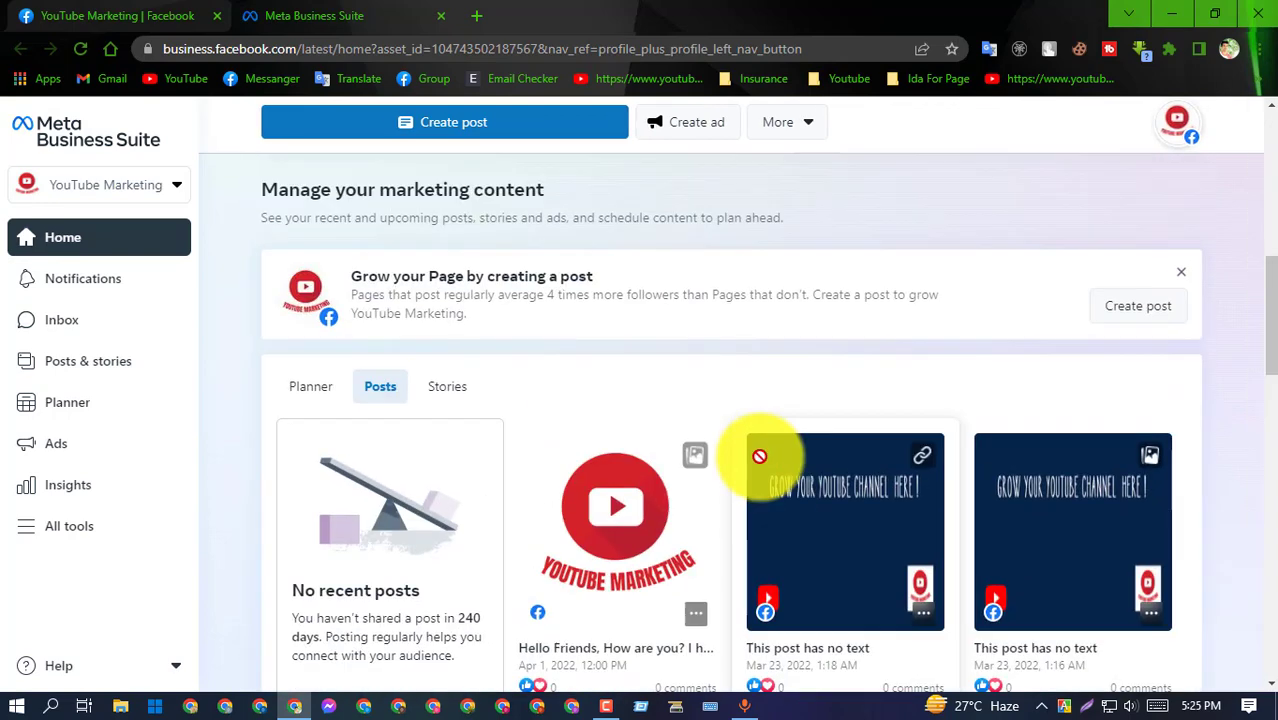
pyautogui.scroll(3, 760, 460)
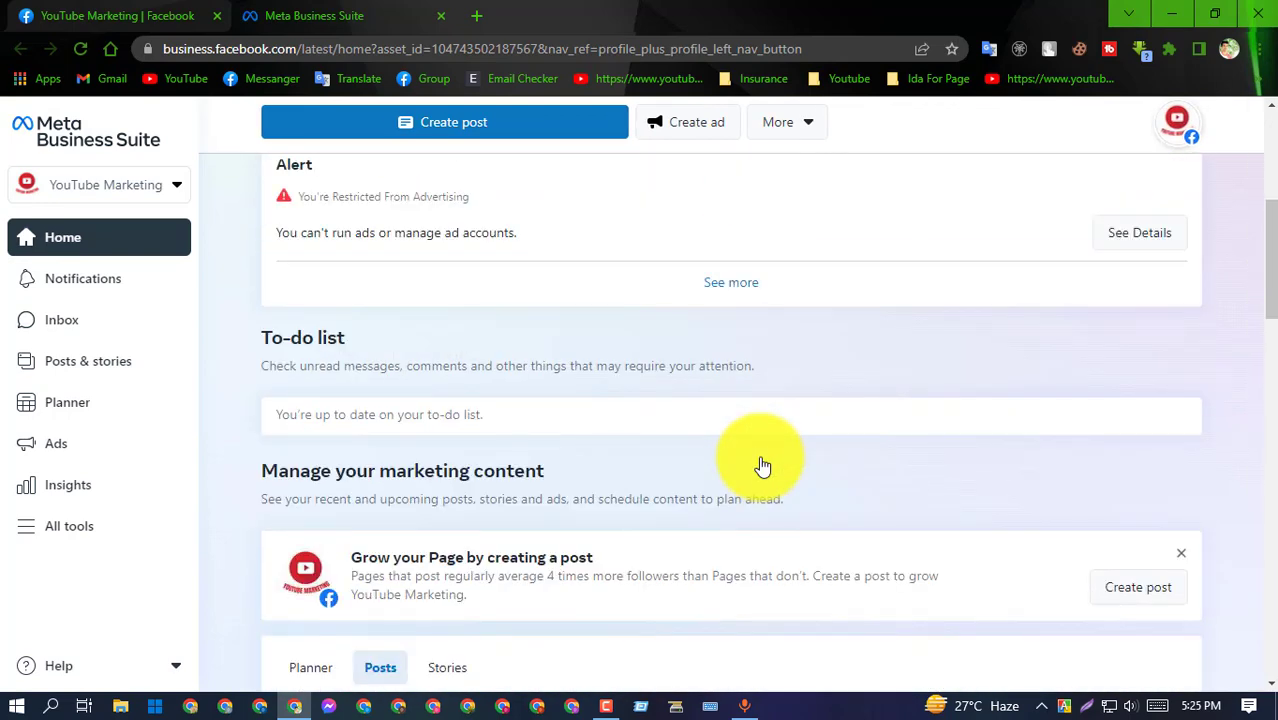
pyautogui.scroll(2, 745, 465)
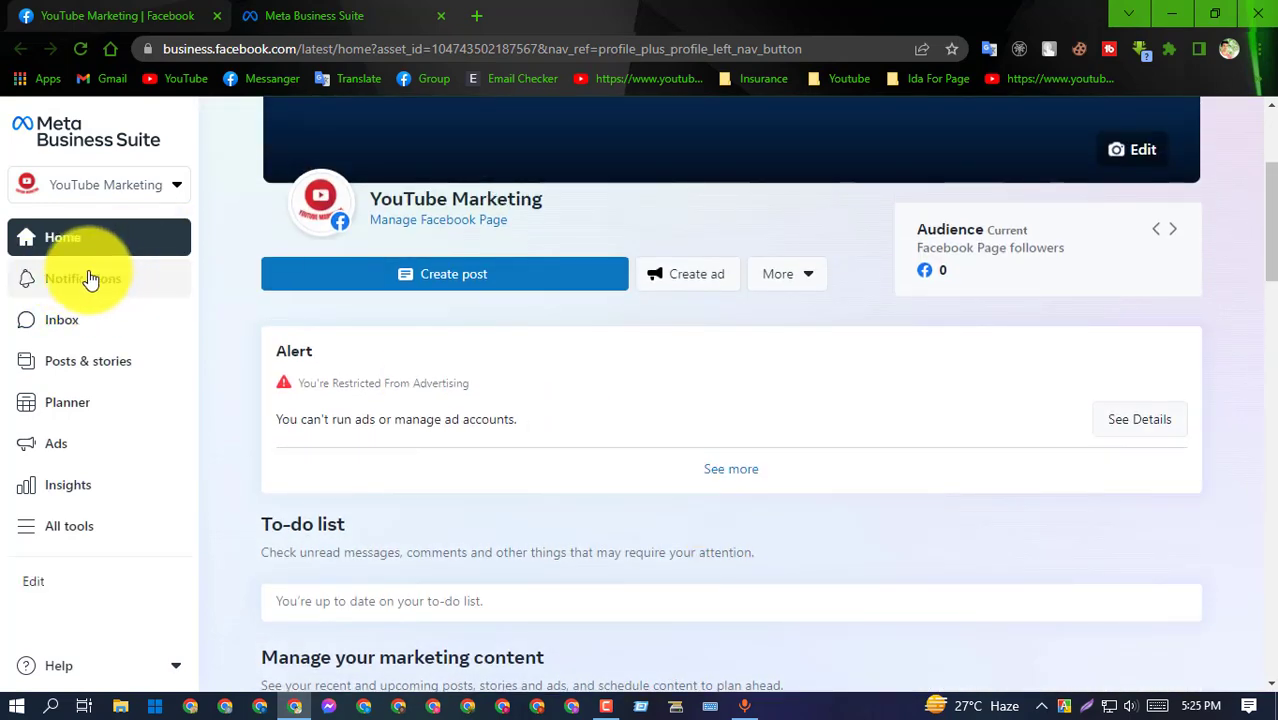
# Look through the Notifications, Inbox, Posts & stories and Ads sections of Meta Business Suite
pyautogui.click(95, 278)
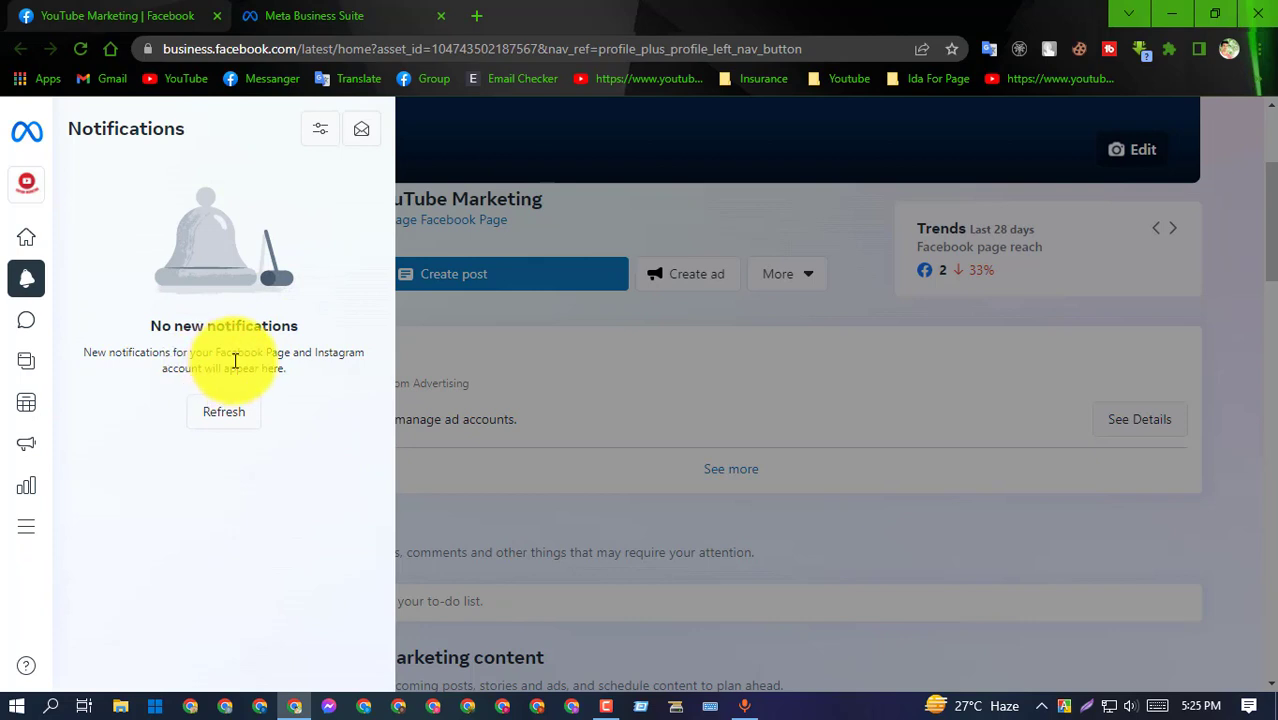
pyautogui.click(22, 335)
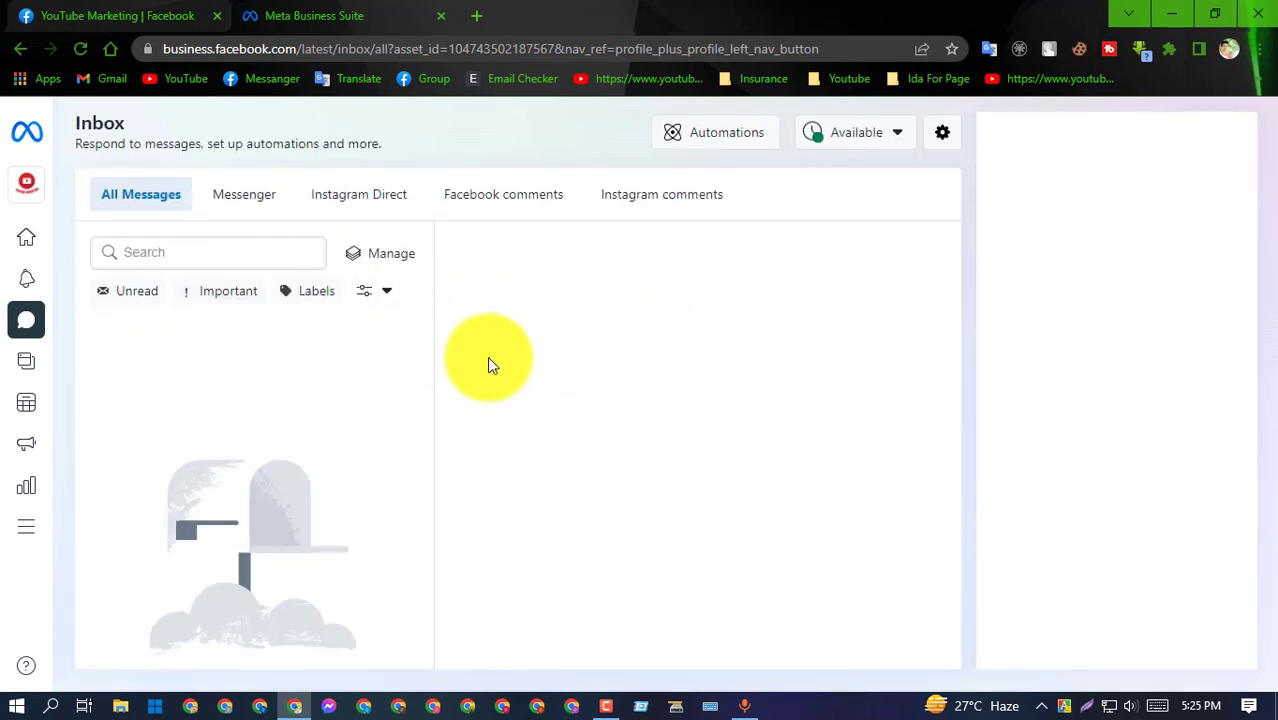
pyautogui.click(24, 364)
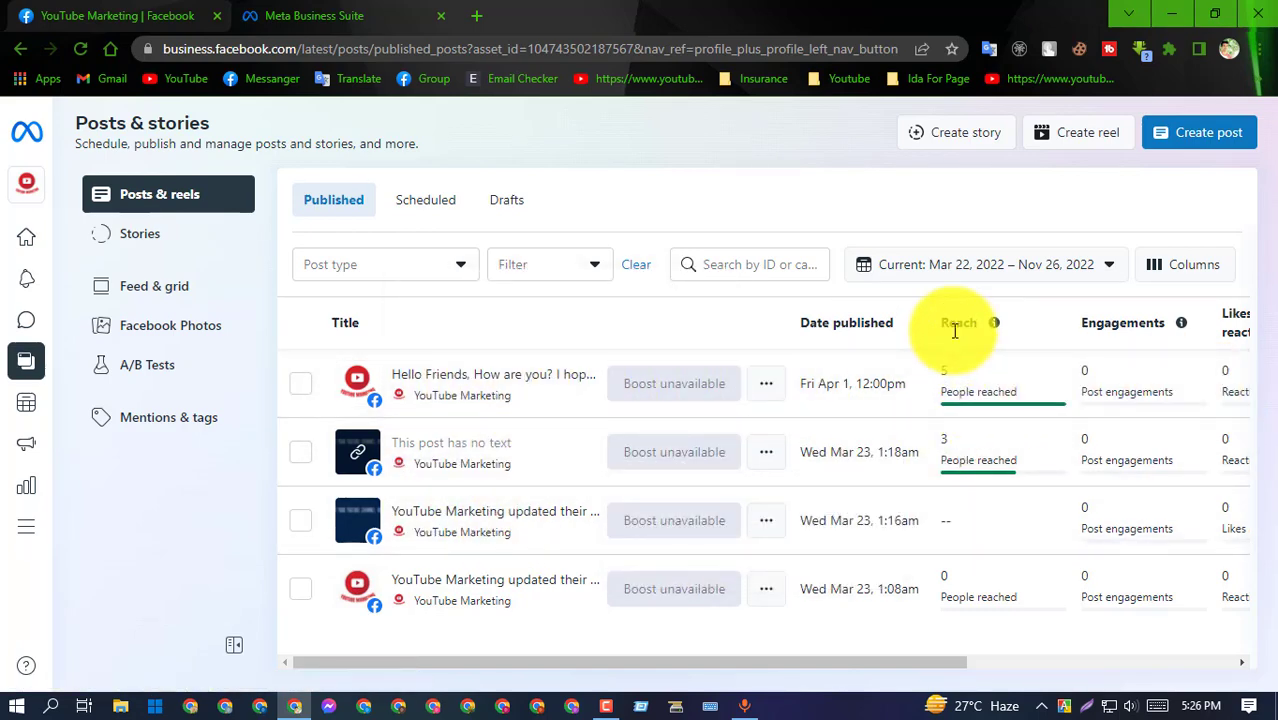
pyautogui.moveTo(933, 661); pyautogui.dragTo(736, 656)
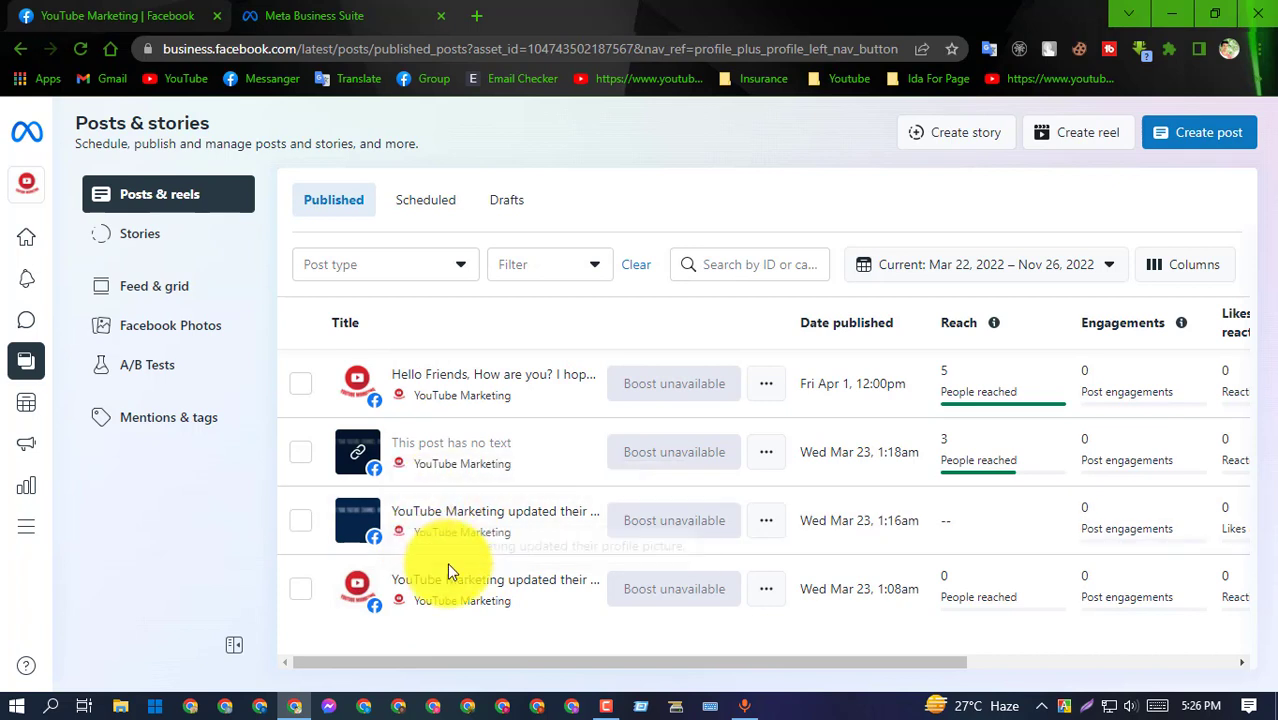
pyautogui.moveTo(22, 410)
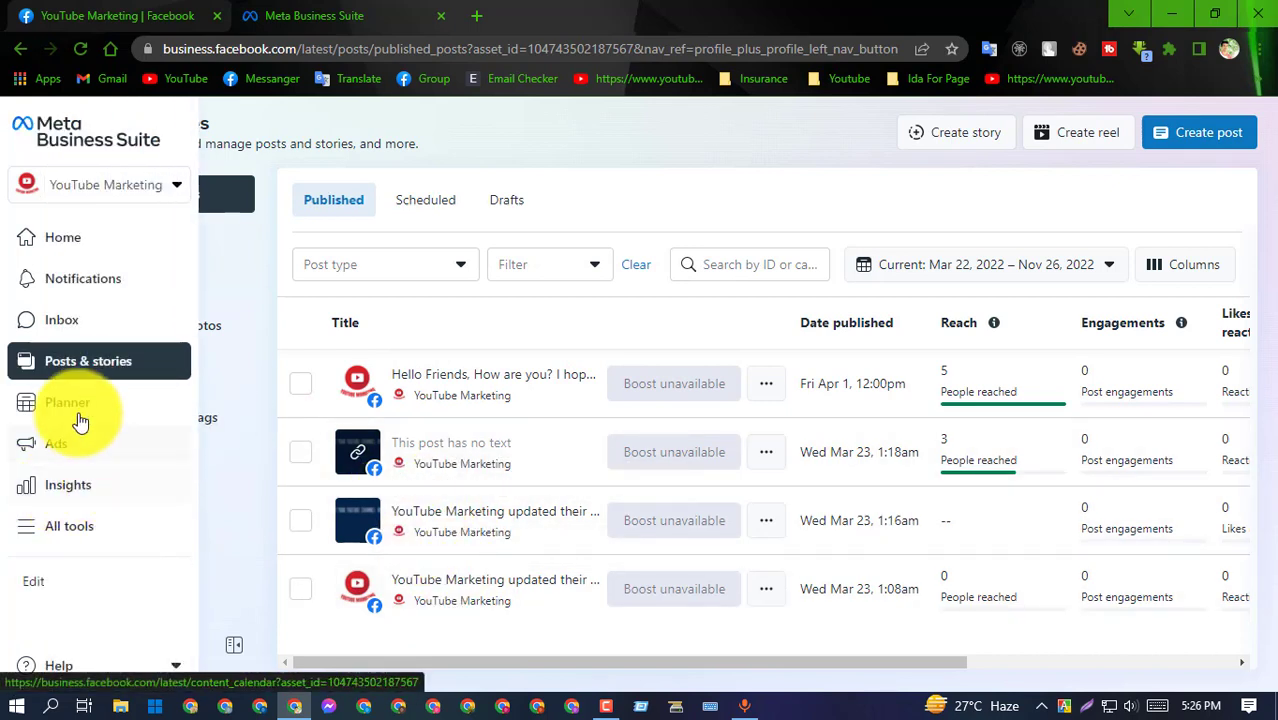
pyautogui.click(82, 453)
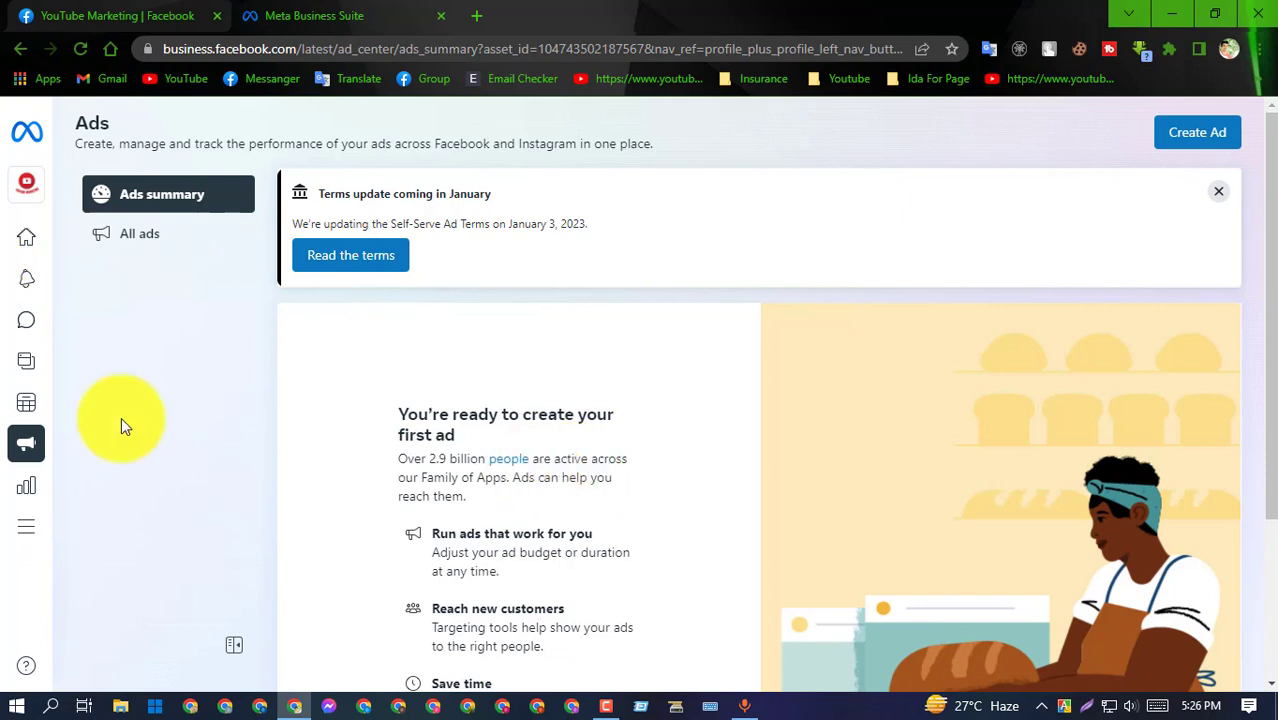
# Return to the Meta Business Suite home overview and look it over
pyautogui.click(26, 237)
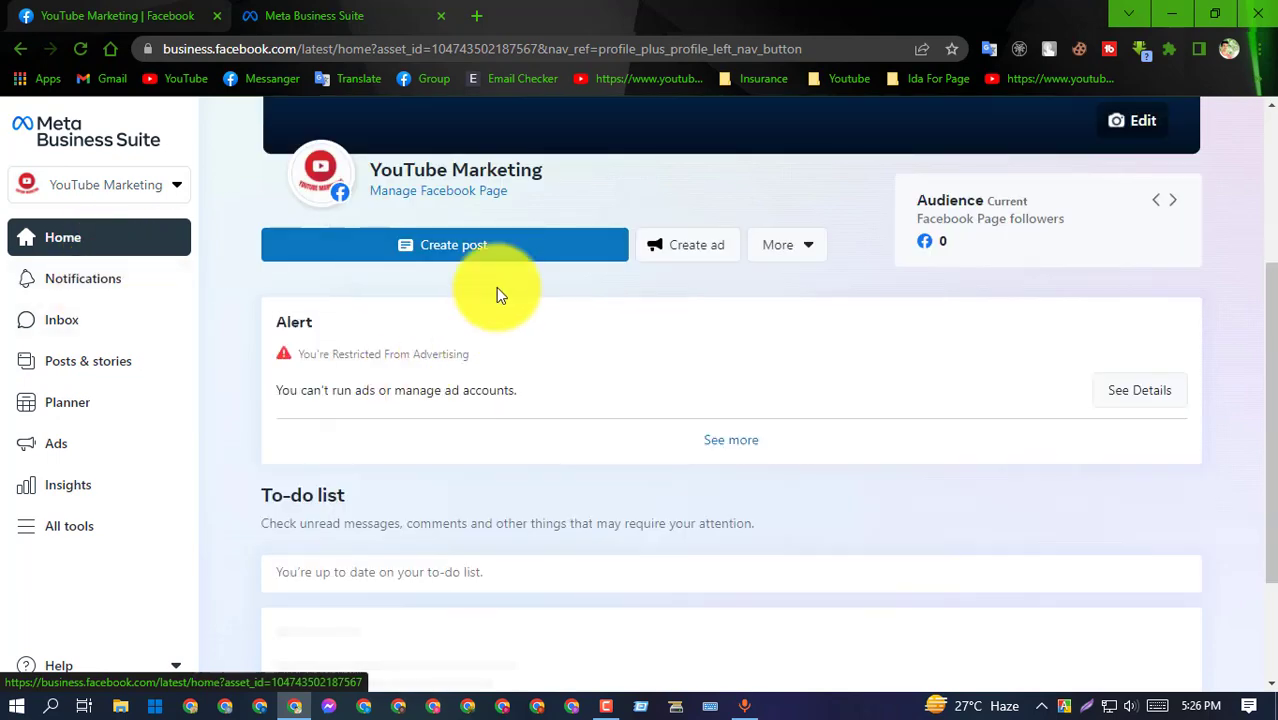
pyautogui.scroll(4, 583, 325)
pyautogui.scroll(-5, 583, 325)
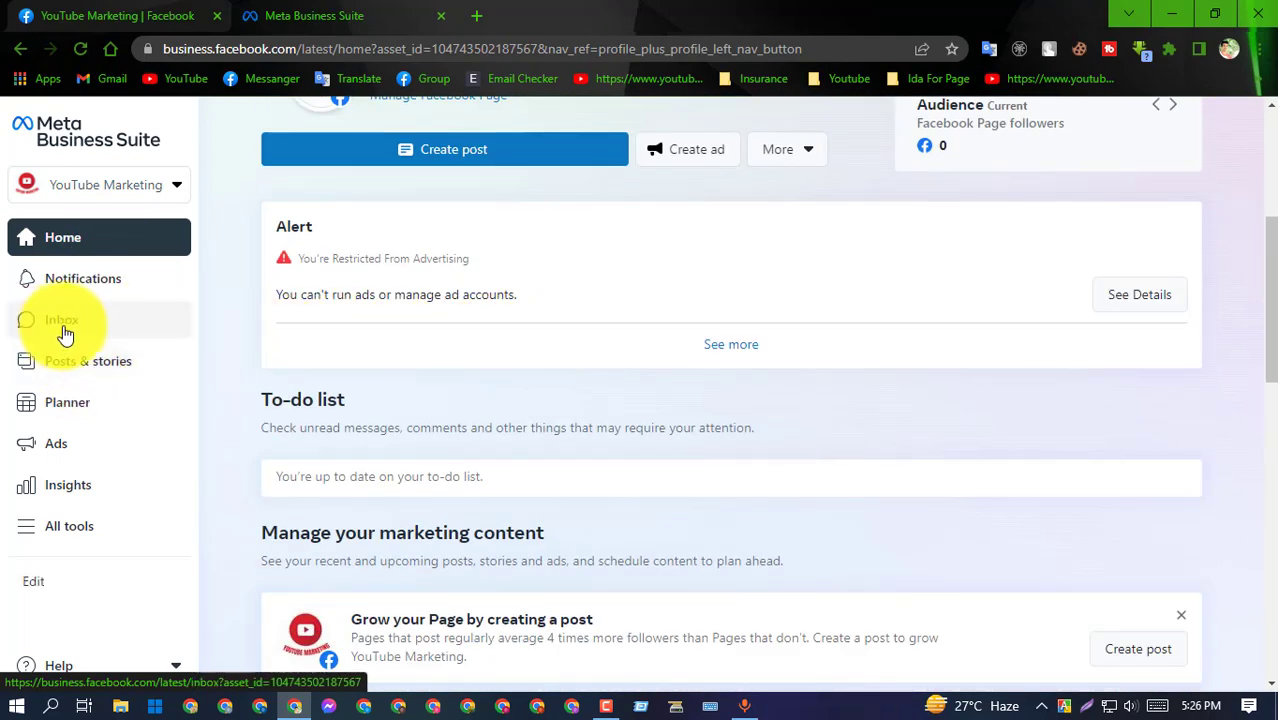
# Open the Inbox automations and examine the suggested ones and the list of existing automations
pyautogui.click(113, 324)
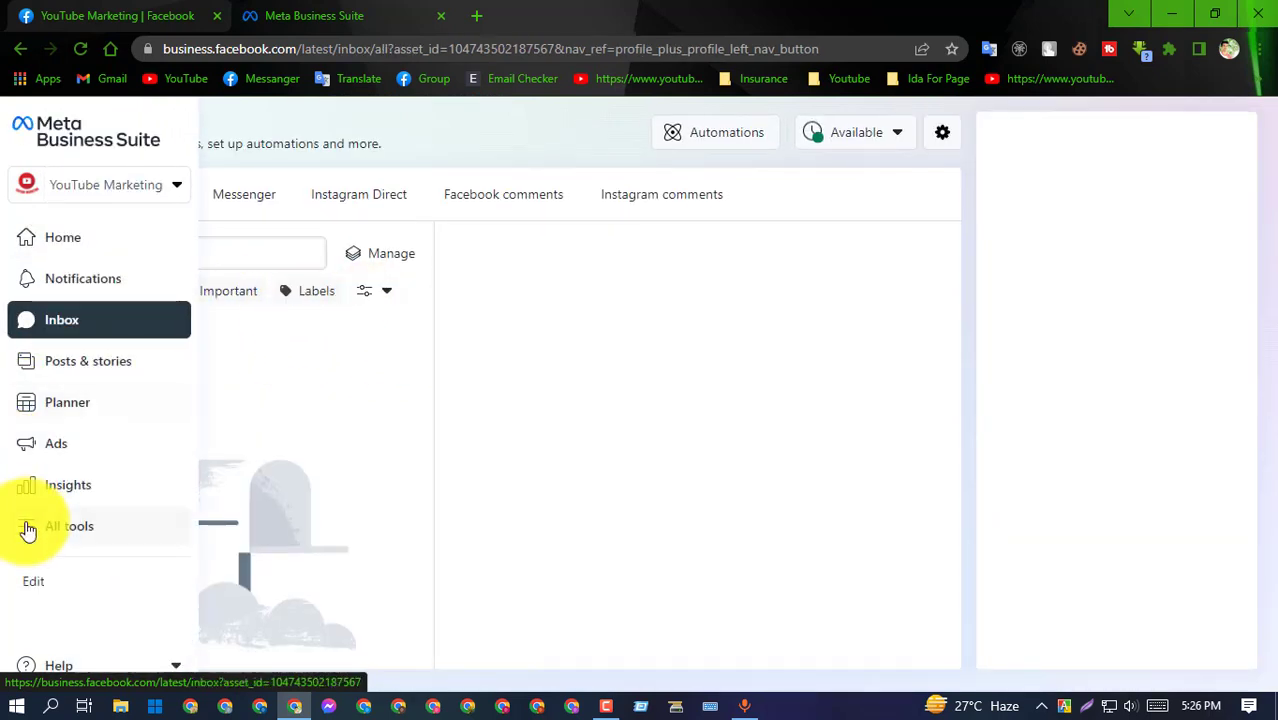
pyautogui.click(701, 138)
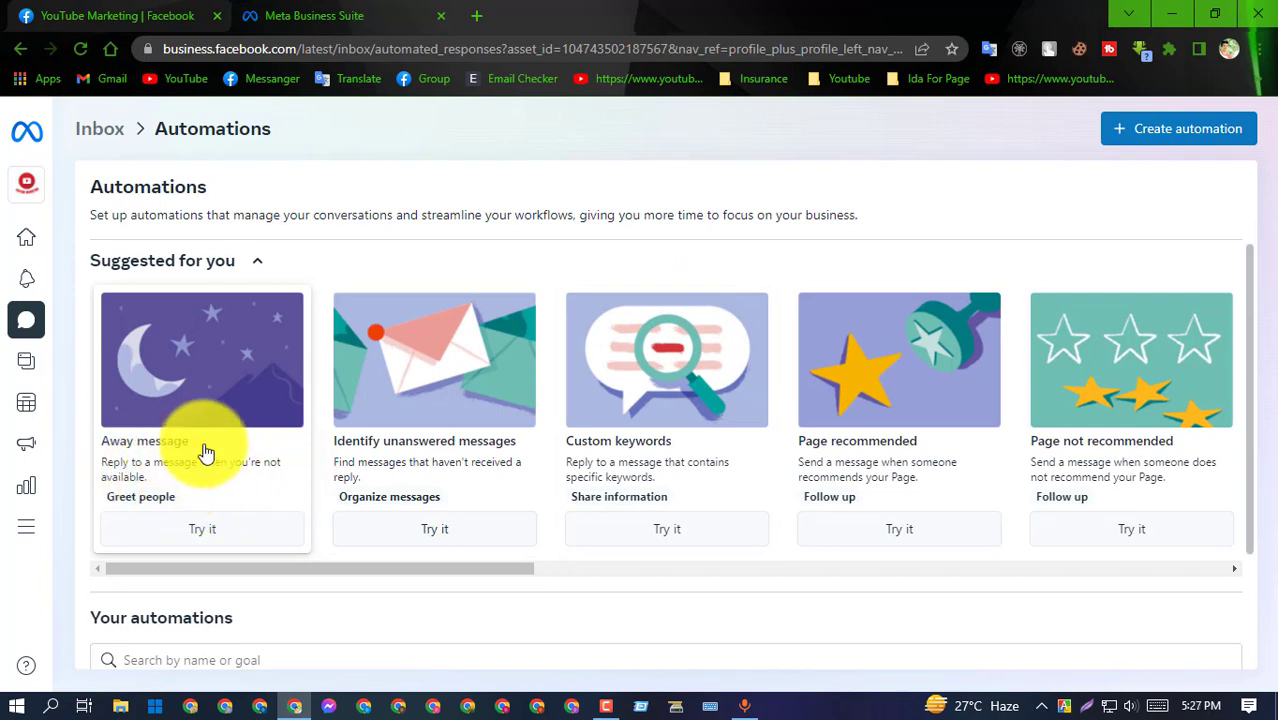
pyautogui.scroll(-1, 213, 430)
pyautogui.scroll(1, 225, 434)
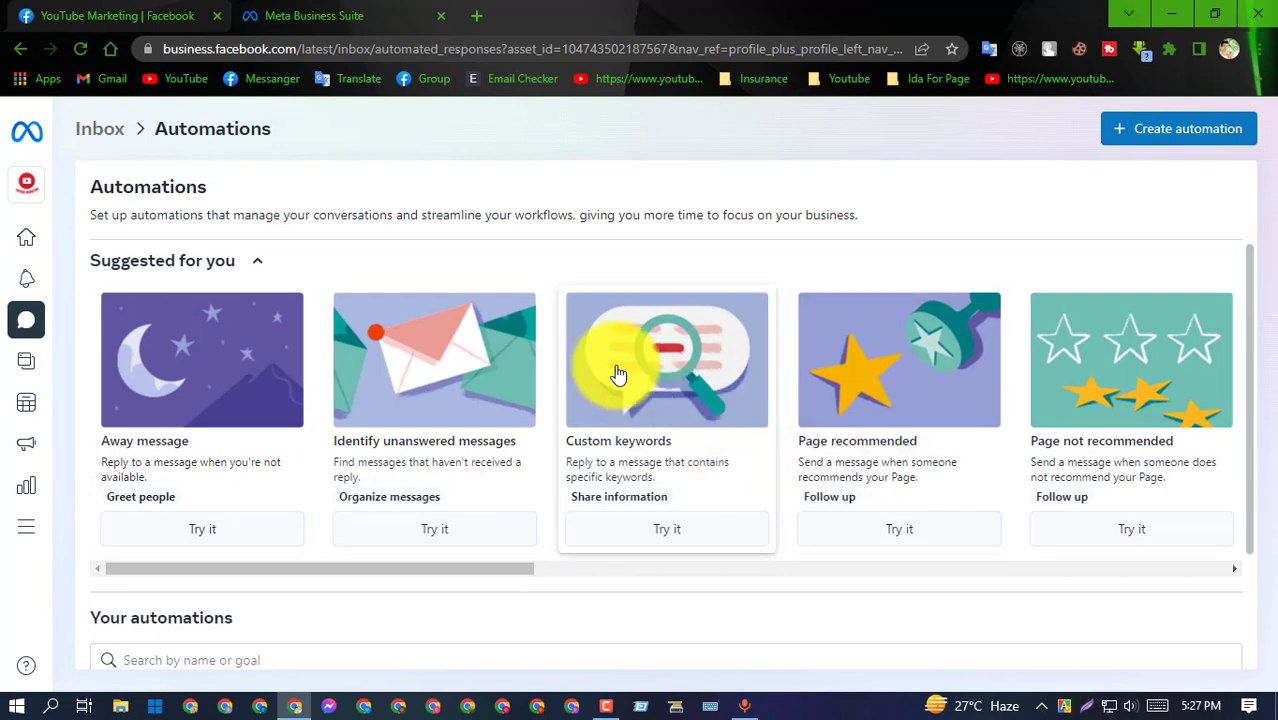
pyautogui.scroll(-2, 600, 370)
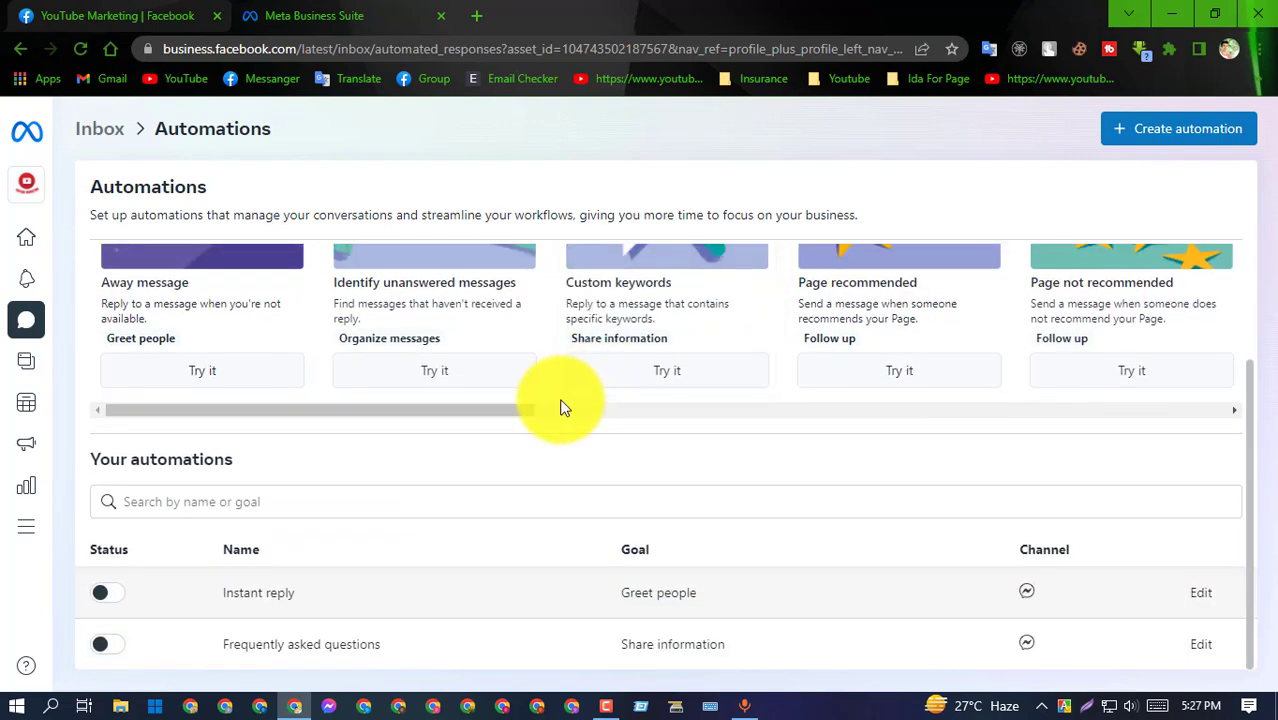
pyautogui.scroll(1, 562, 351)
pyautogui.scroll(-1, 376, 449)
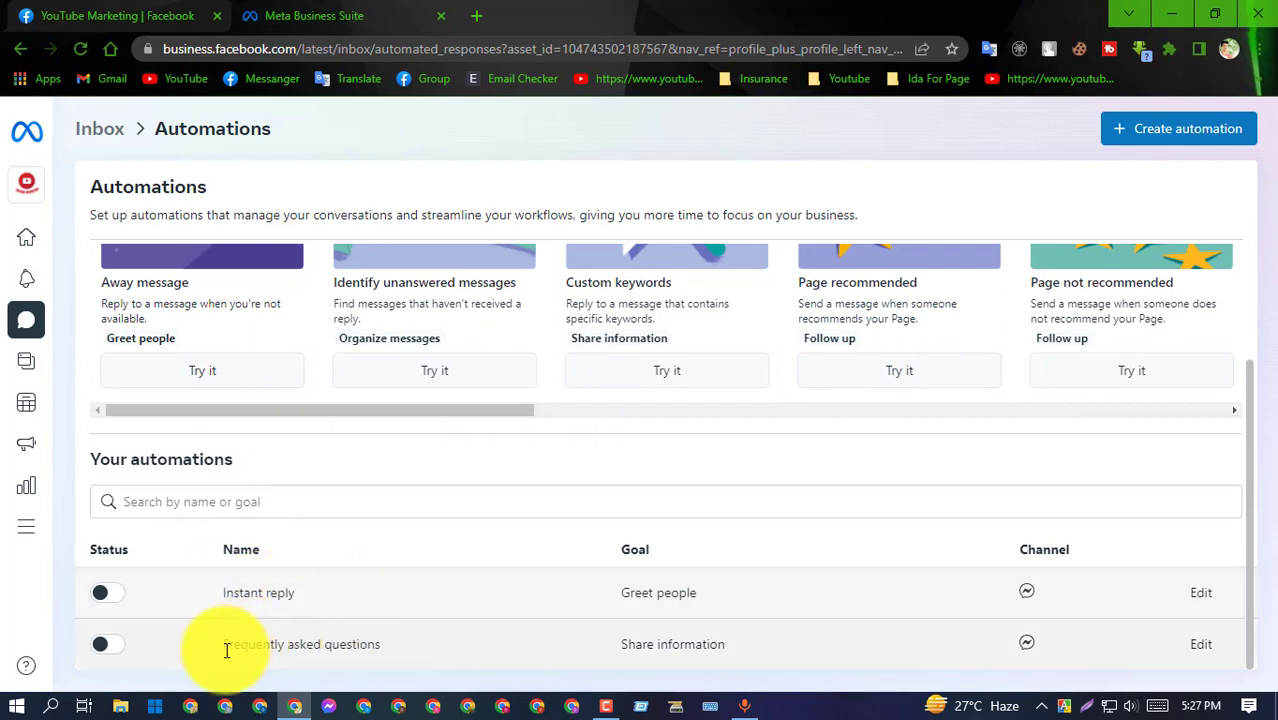
# Examine the Instant reply and Frequently asked questions entries under Your automations
pyautogui.moveTo(227, 650); pyautogui.dragTo(413, 656)
pyautogui.moveTo(300, 594); pyautogui.dragTo(226, 590)
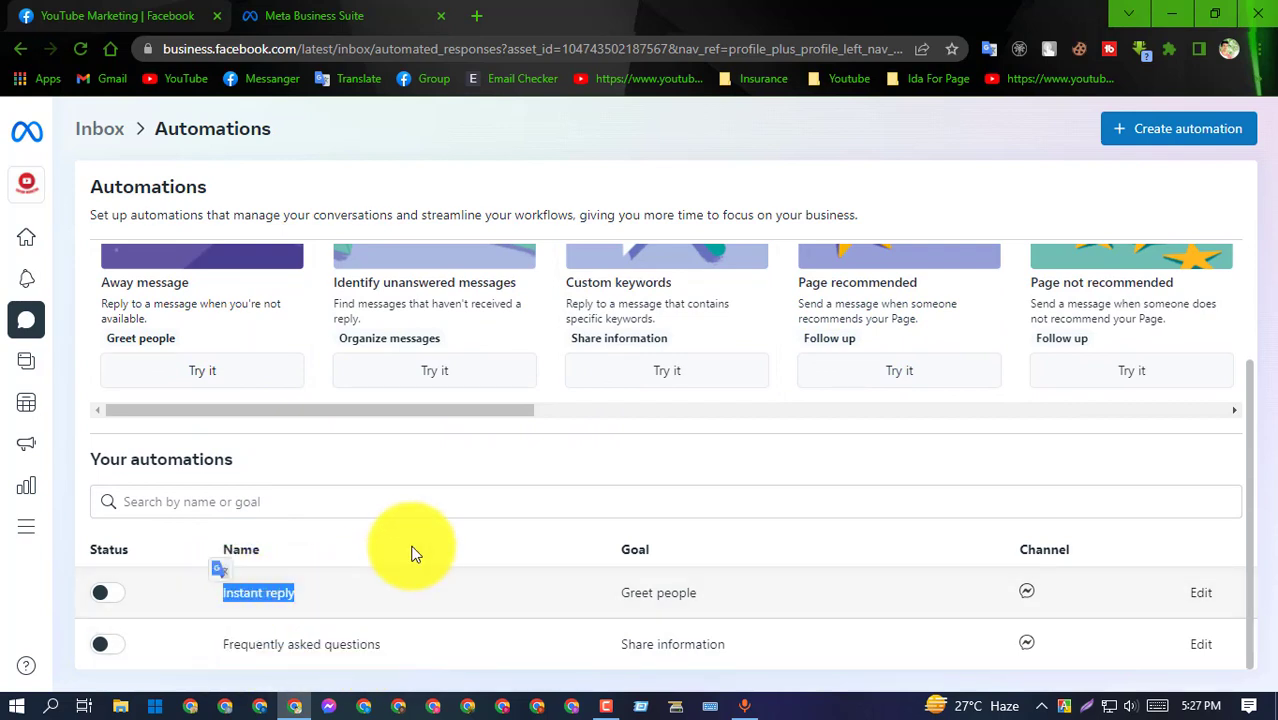
pyautogui.tripleClick(321, 582)
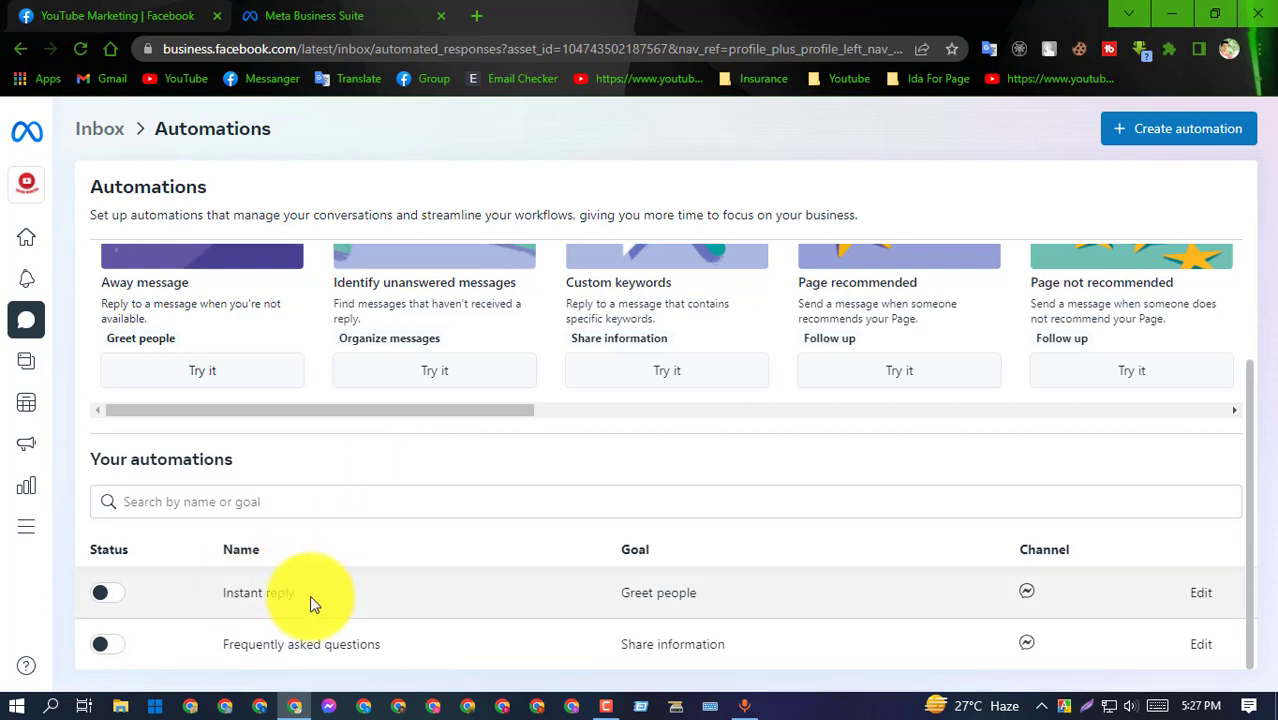
pyautogui.moveTo(383, 646); pyautogui.dragTo(220, 646)
pyautogui.click(383, 530)
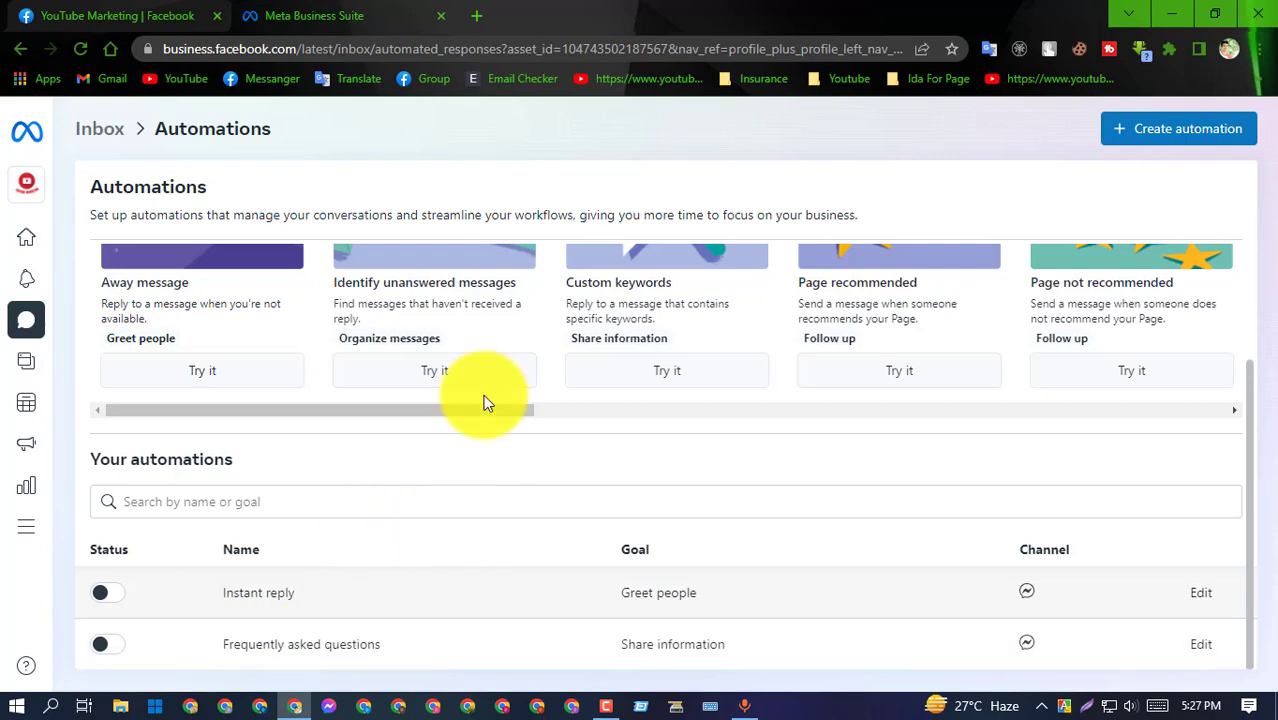
# Close Meta Business Suite and look through the YouTube Marketing Page and its management tools on Facebook
pyautogui.click(440, 15)
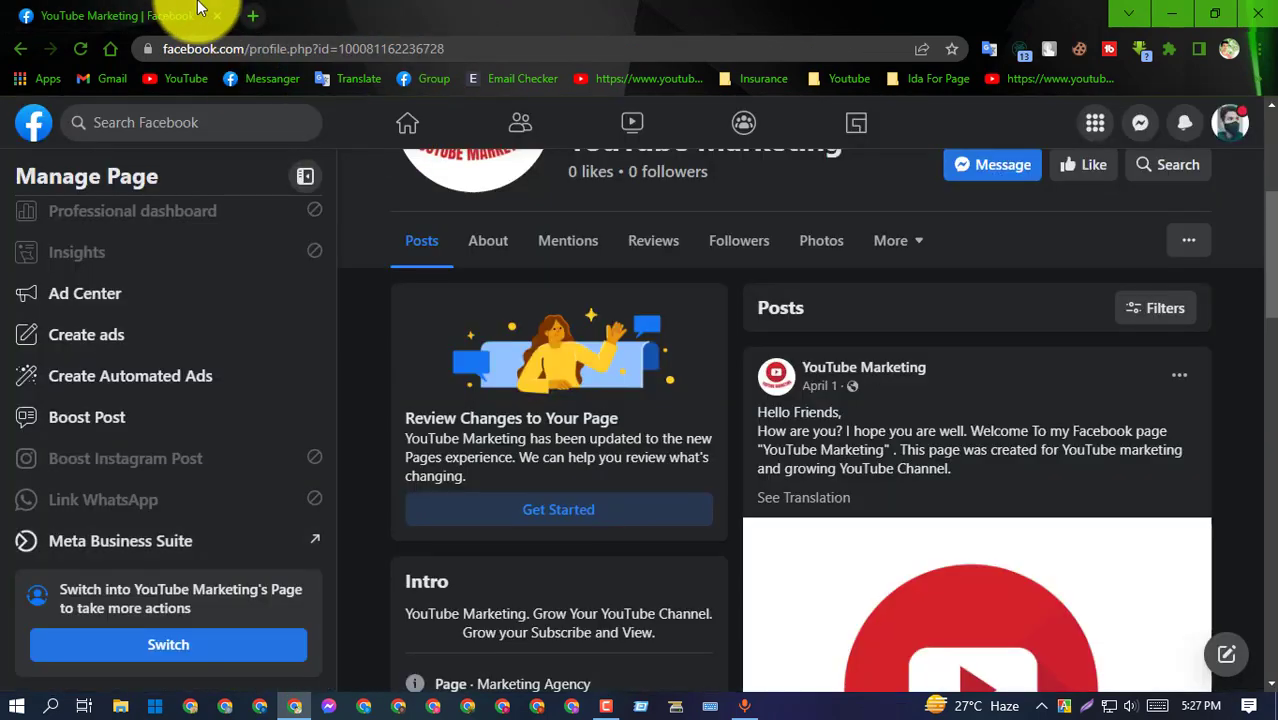
pyautogui.scroll(4, 649, 411)
pyautogui.scroll(-4, 702, 285)
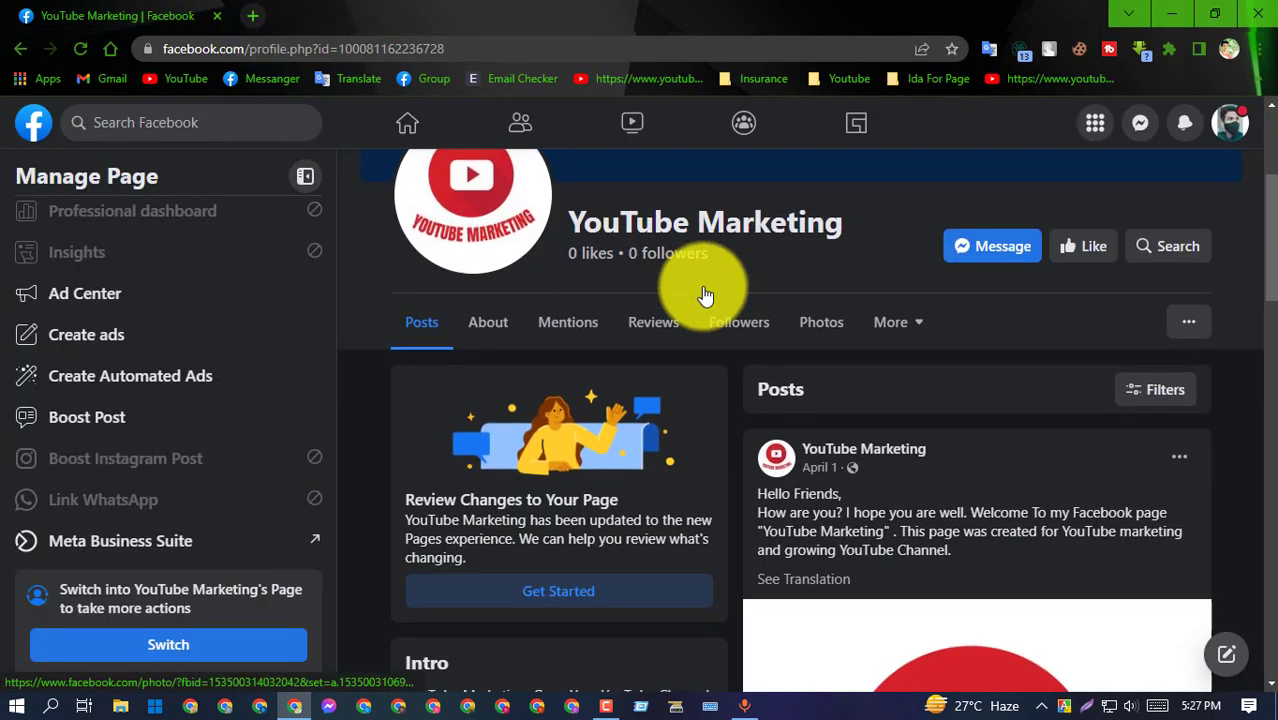
pyautogui.scroll(1, 799, 345)
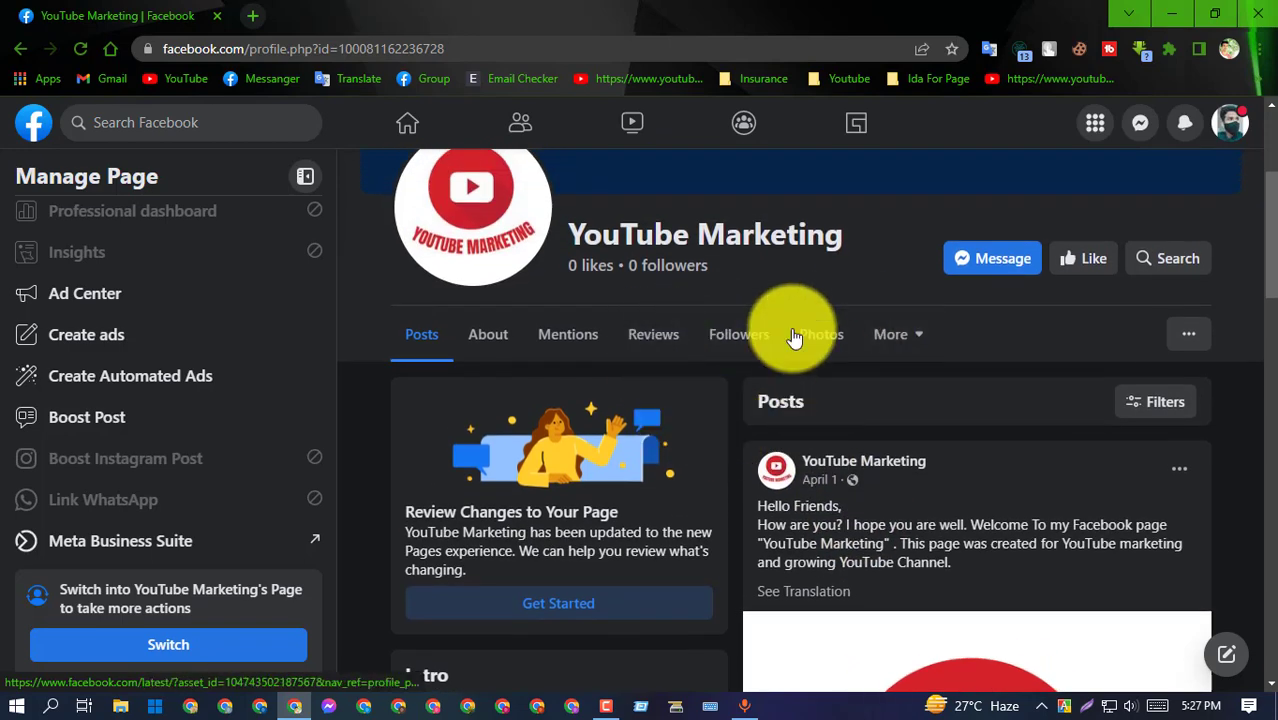
pyautogui.scroll(-6, 848, 310)
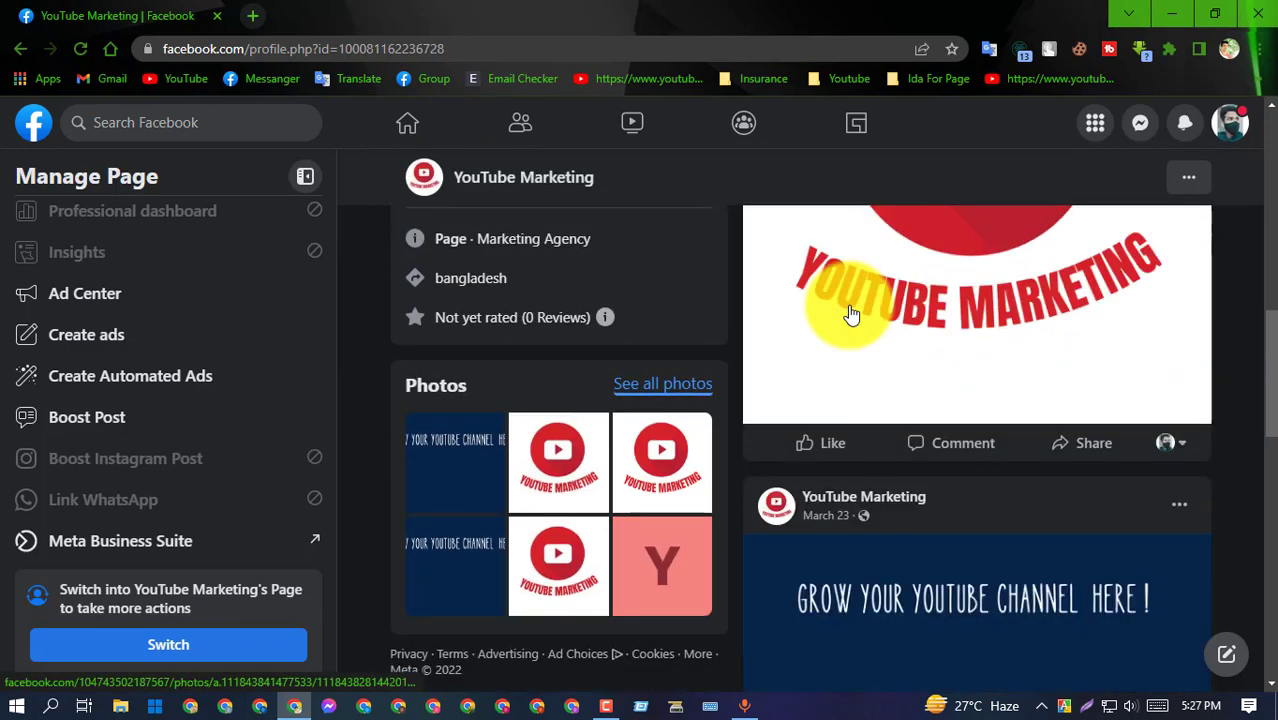
pyautogui.scroll(7, 848, 315)
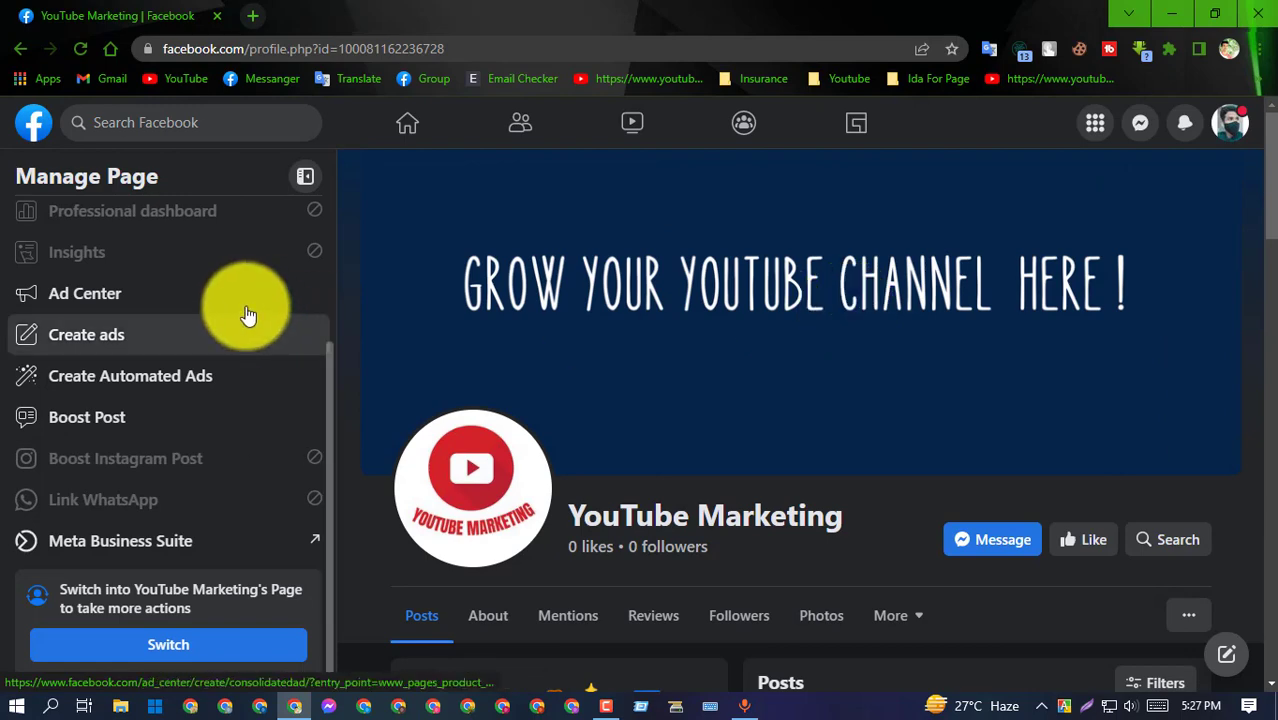
pyautogui.scroll(2, 243, 313)
pyautogui.scroll(-2, 640, 440)
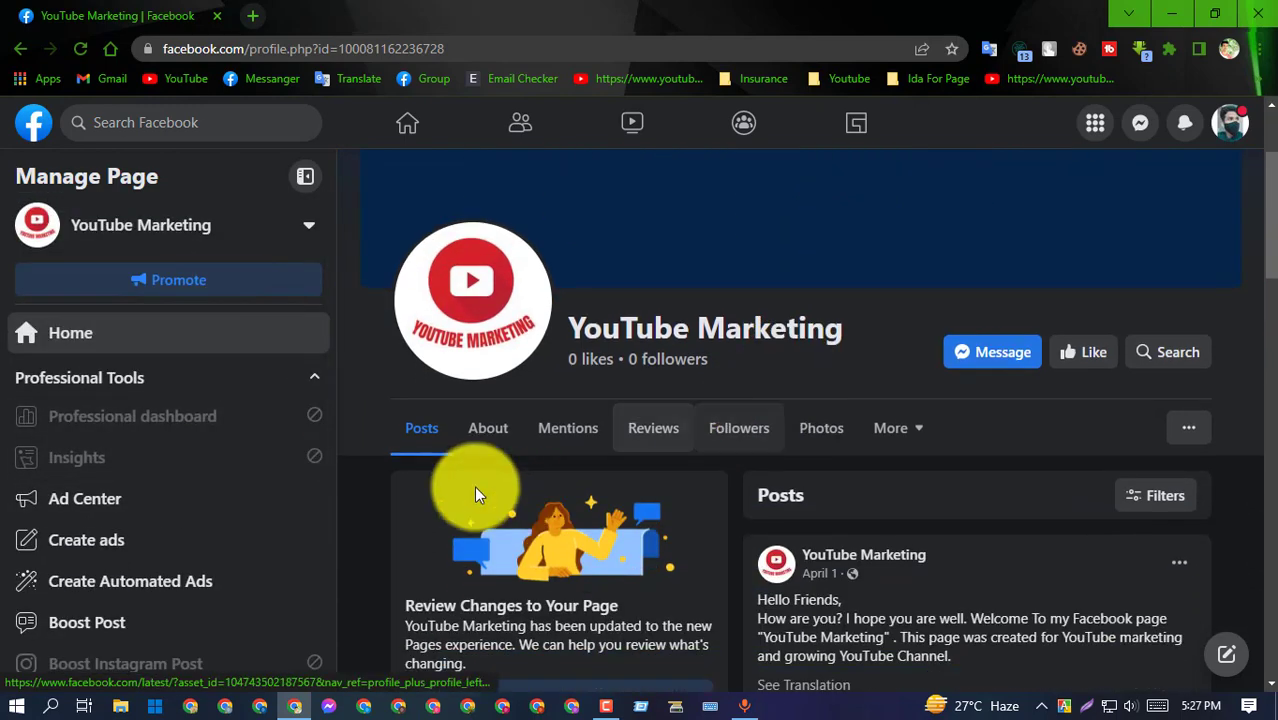
pyautogui.scroll(-2, 800, 240)
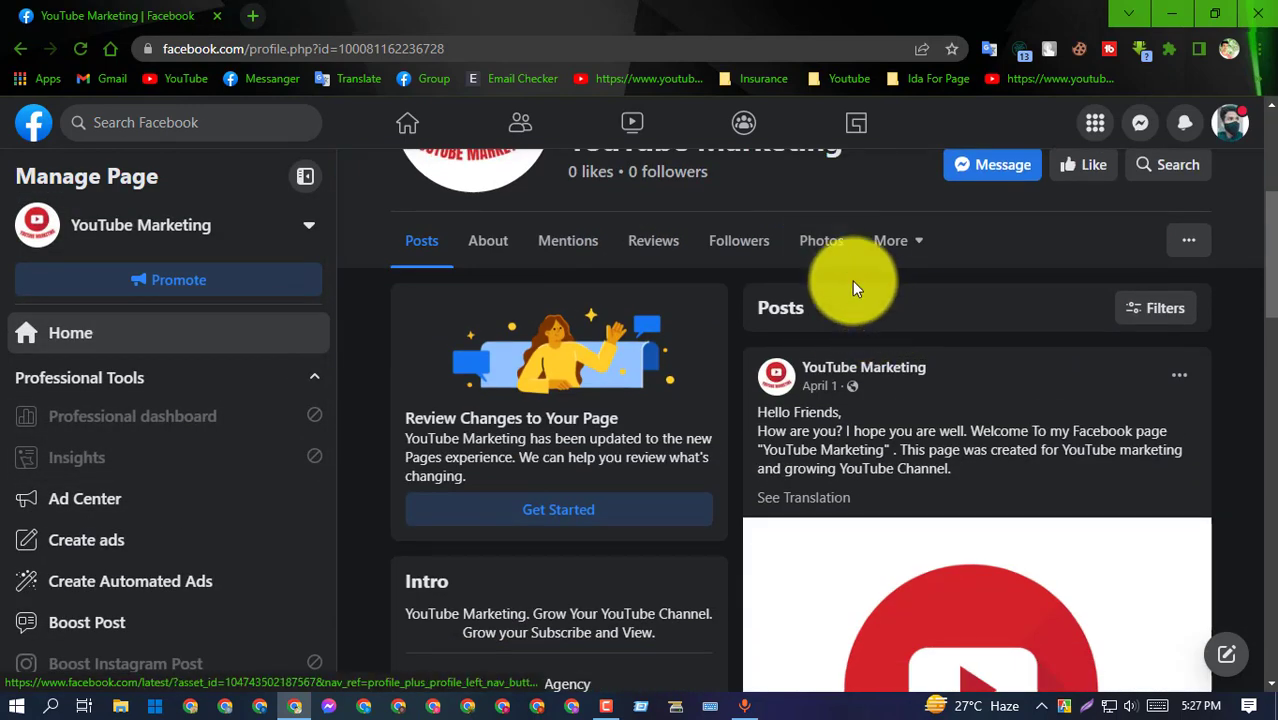
pyautogui.scroll(1, 1095, 303)
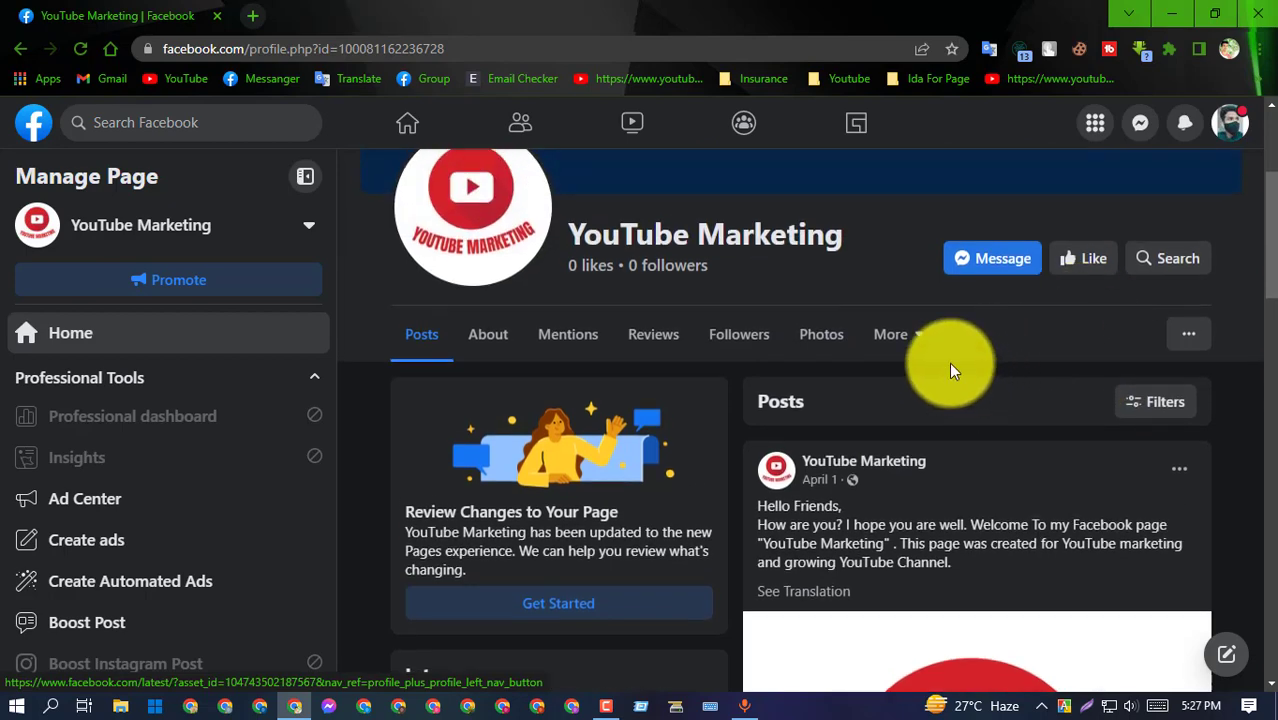
pyautogui.scroll(-1, 953, 362)
pyautogui.scroll(2, 1100, 400)
# Check the Page's additional options and look over its intro and latest post
pyautogui.click(1196, 432)
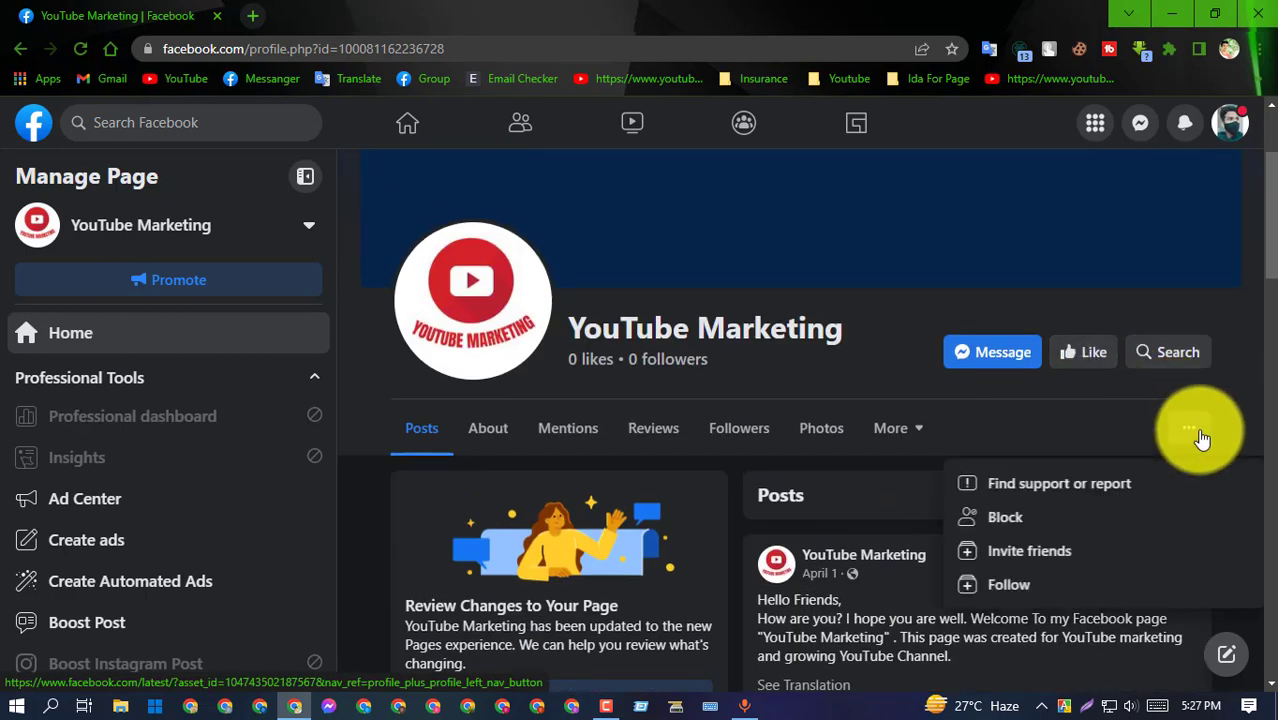
pyautogui.scroll(-8, 870, 351)
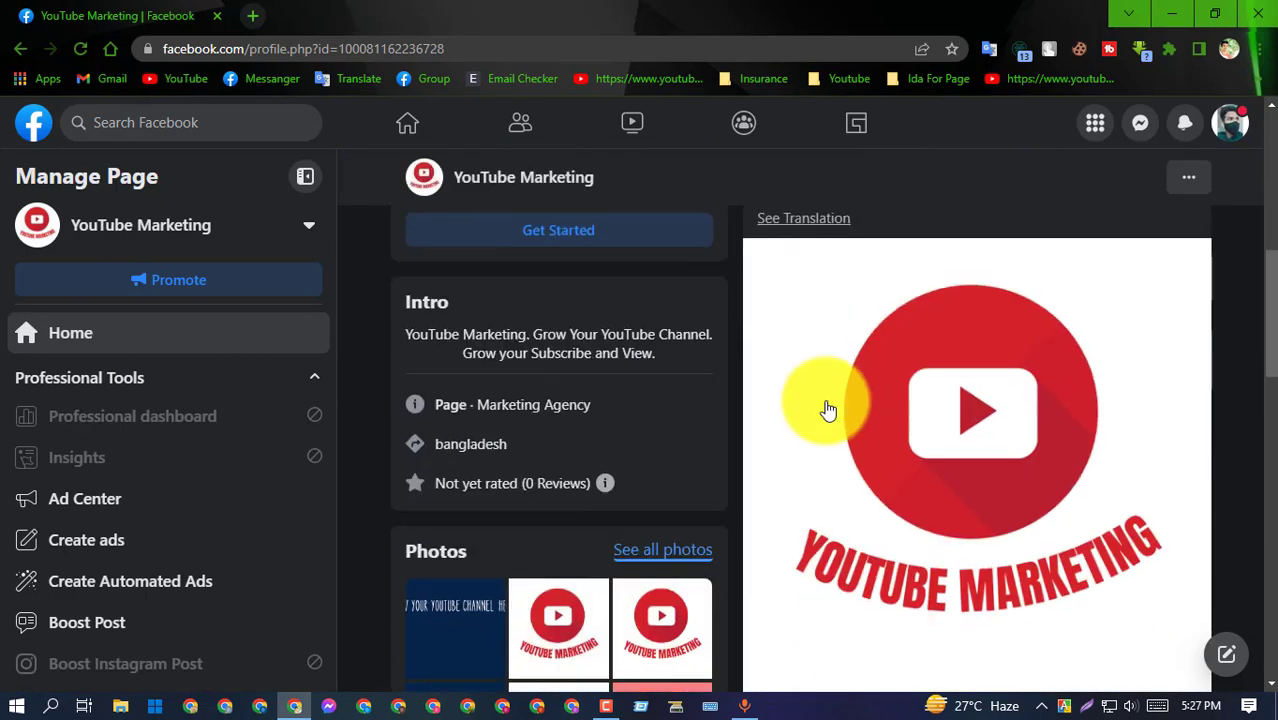
pyautogui.scroll(-1, 588, 420)
pyautogui.scroll(5, 870, 422)
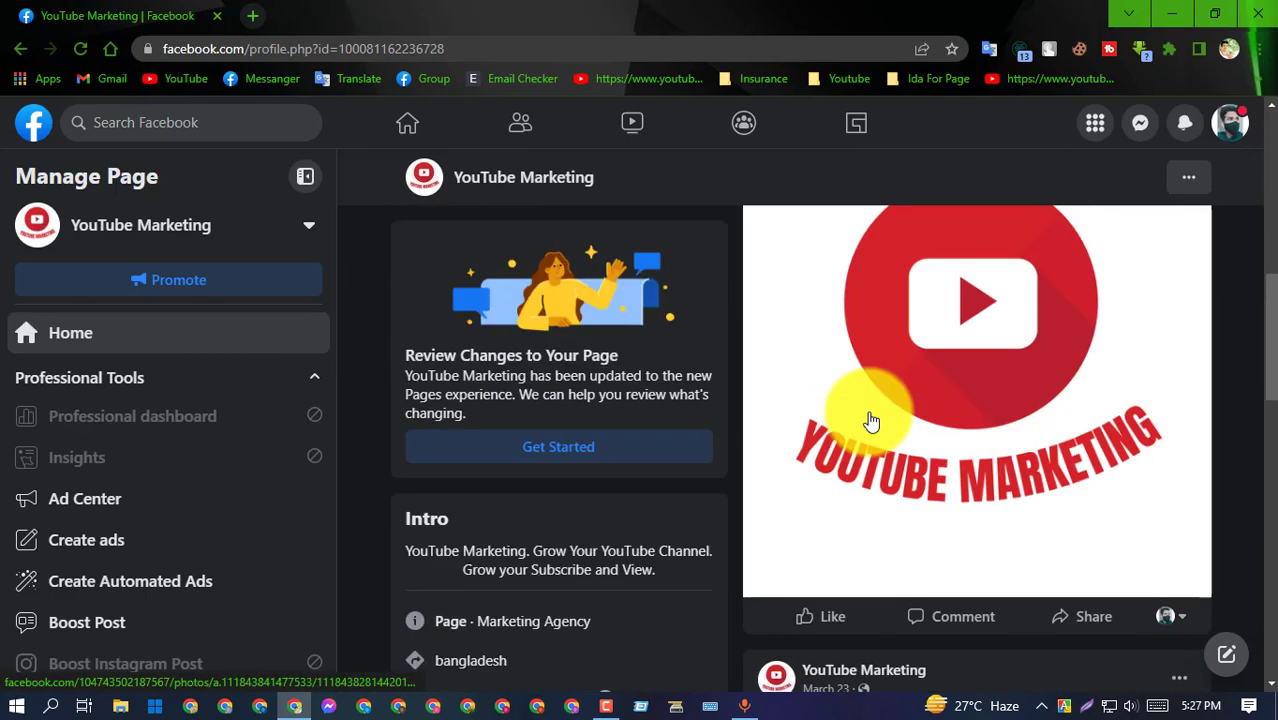
pyautogui.scroll(3, 780, 425)
pyautogui.scroll(-2, 651, 486)
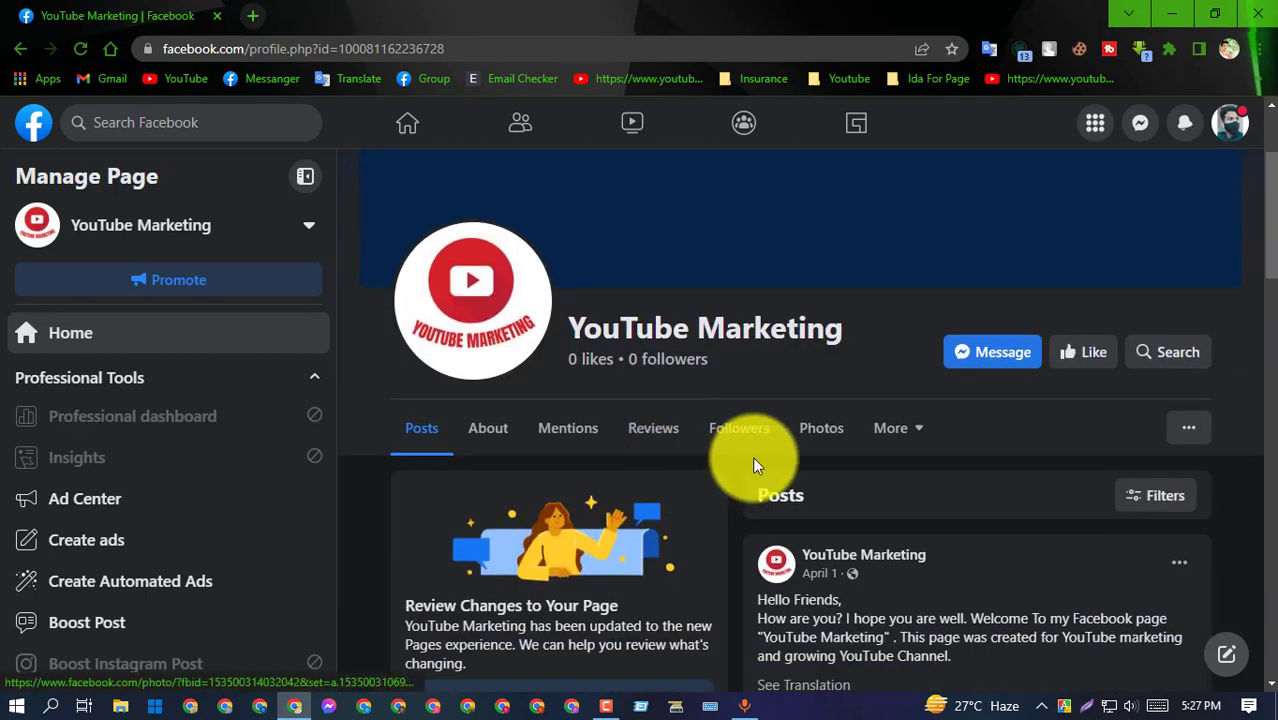
# View the Page's photos and the list of its additional sections
pyautogui.click(821, 430)
pyautogui.click(893, 428)
pyautogui.scroll(-3, 205, 476)
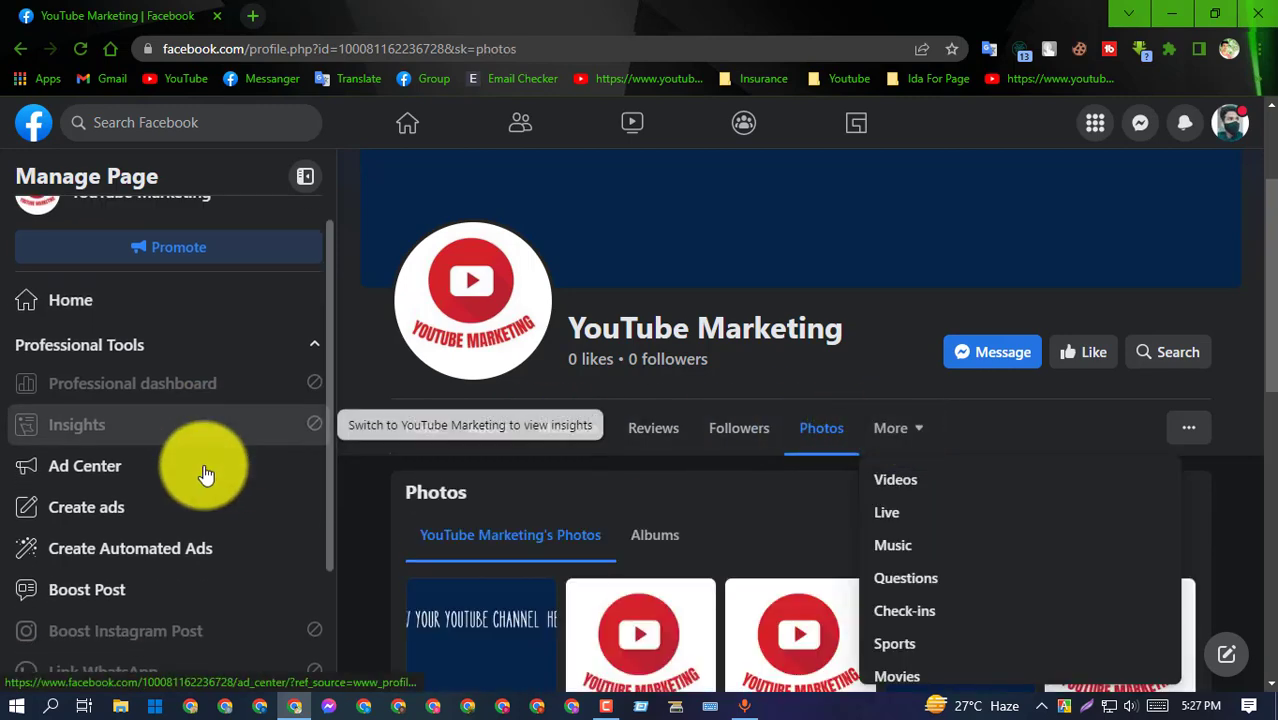
pyautogui.scroll(3, 167, 400)
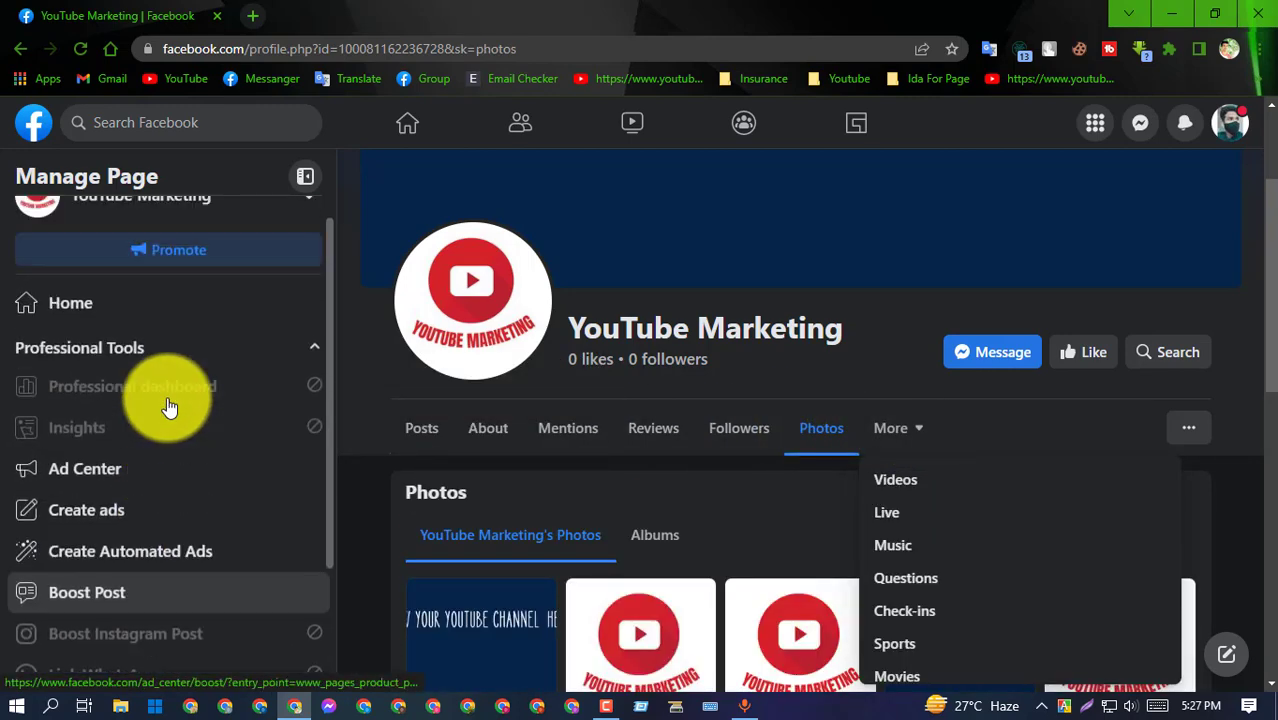
# Return to the Page's home view and look over its intro and posts
pyautogui.click(129, 349)
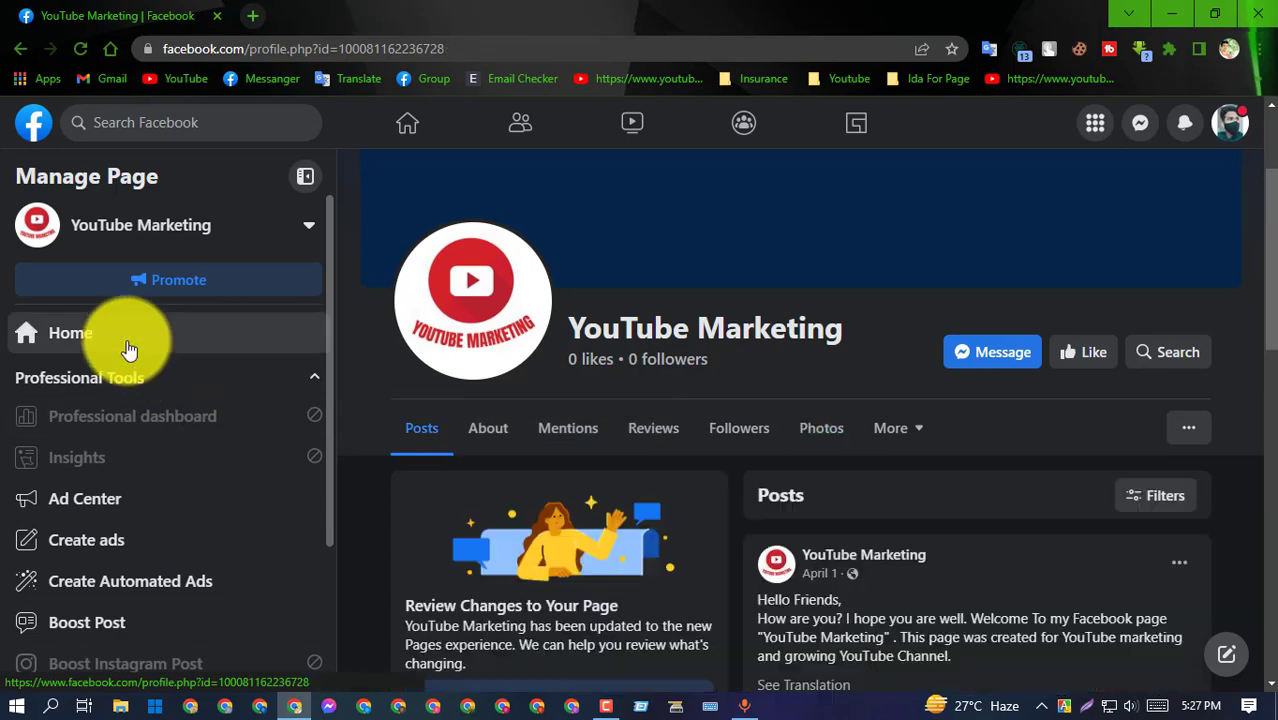
pyautogui.scroll(-2, 755, 335)
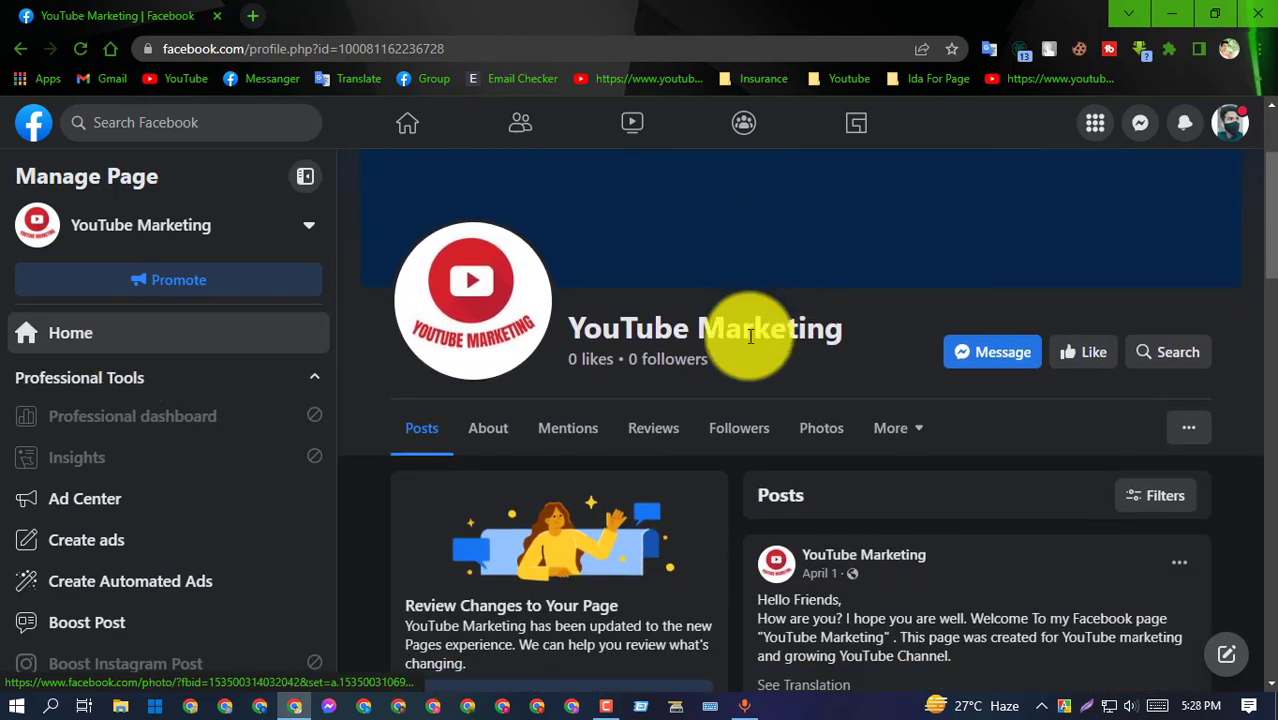
pyautogui.scroll(-4, 860, 365)
pyautogui.scroll(2, 819, 345)
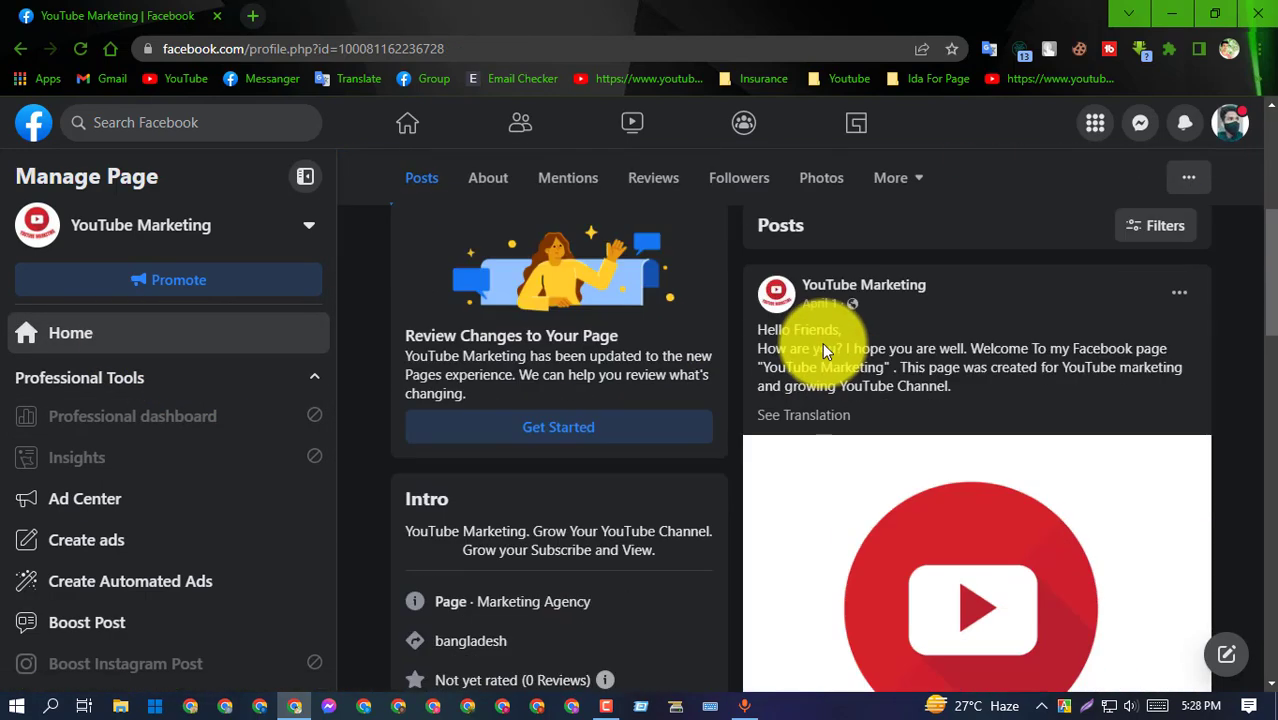
pyautogui.scroll(-3, 750, 352)
pyautogui.scroll(3, 680, 353)
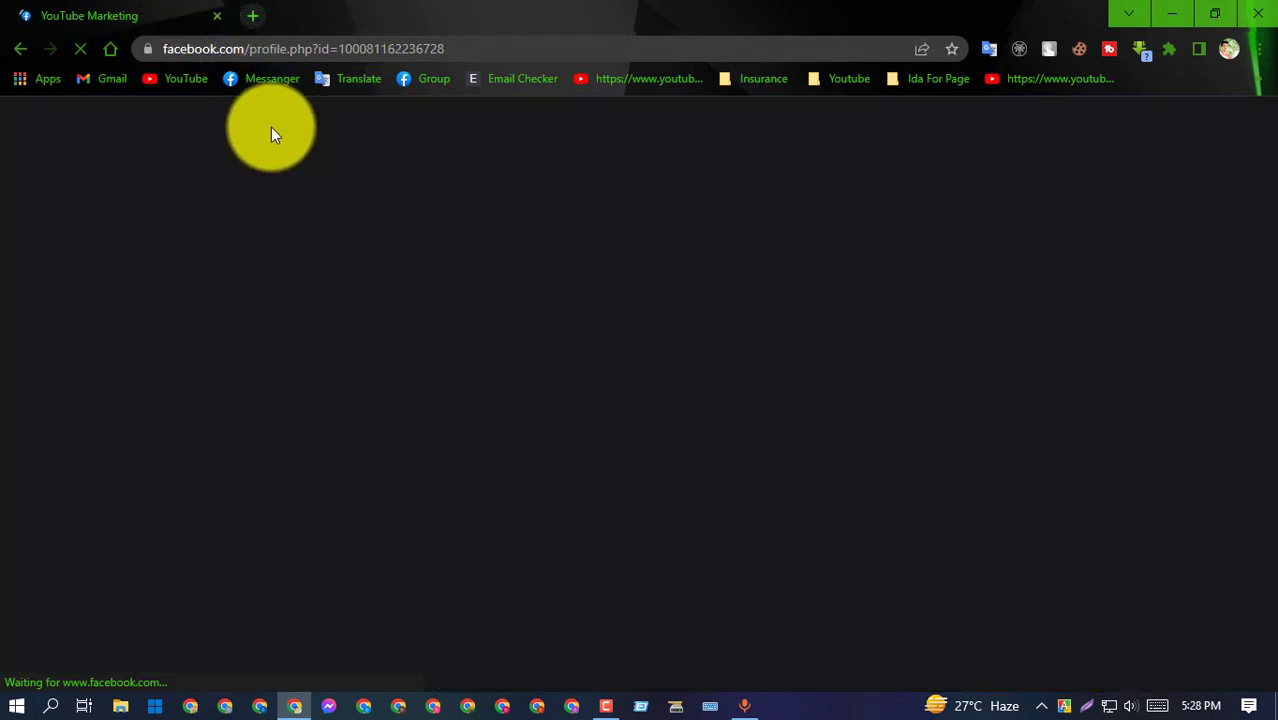
# Look over the header and posting area of the Page while acting as YouTube Marketing
pyautogui.scroll(-1, 640, 265)
pyautogui.scroll(-3, 700, 275)
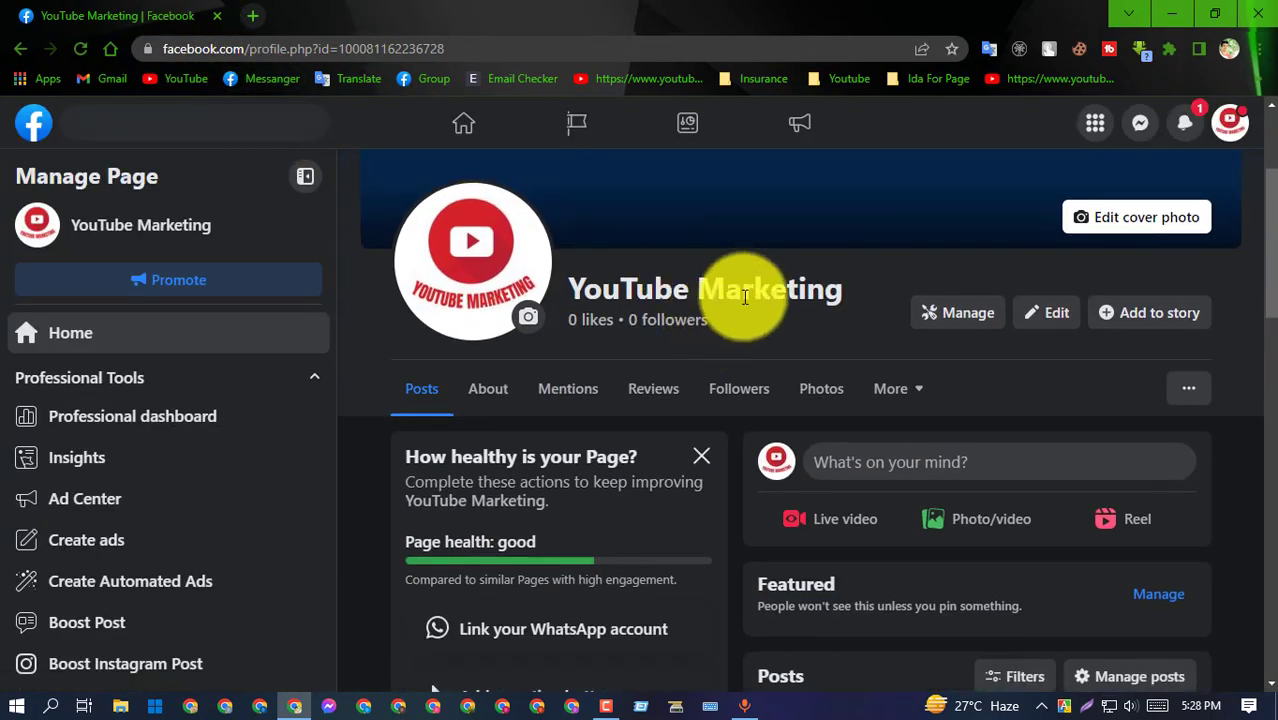
# Start a photo/video post on the YouTube Marketing Page and accept Public as the default audience
pyautogui.scroll(-2, 700, 330)
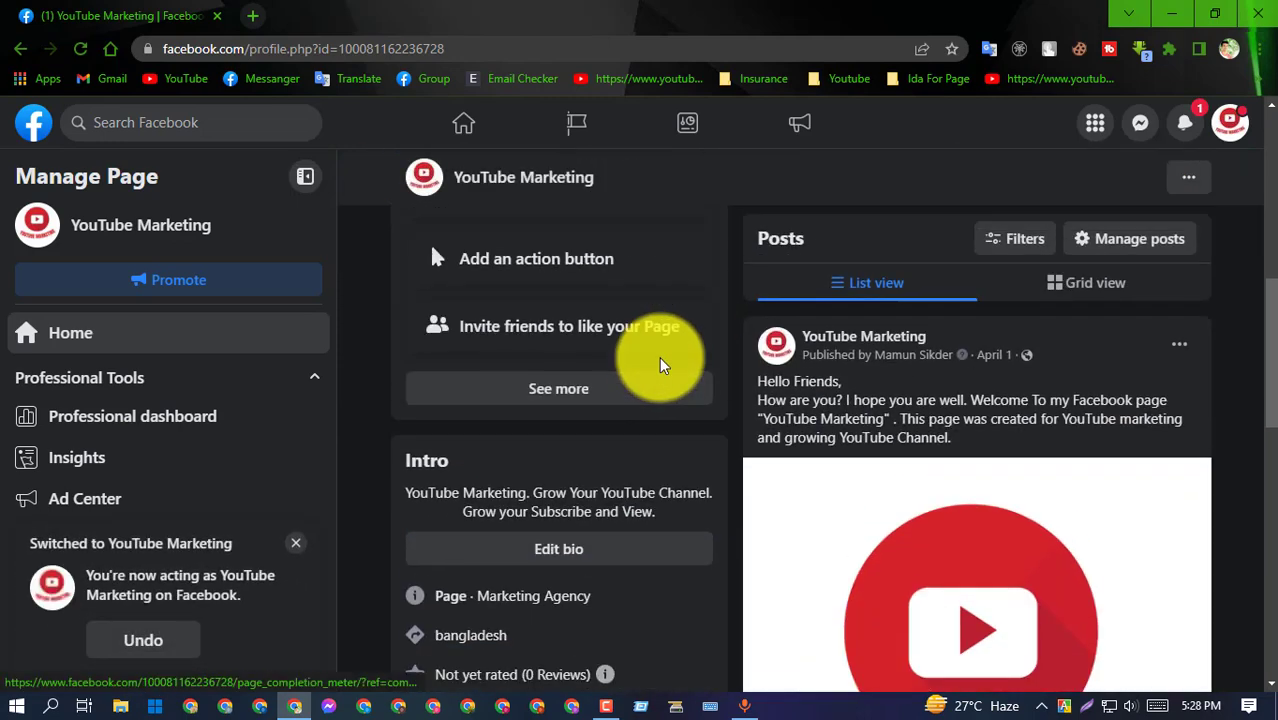
pyautogui.scroll(3, 850, 440)
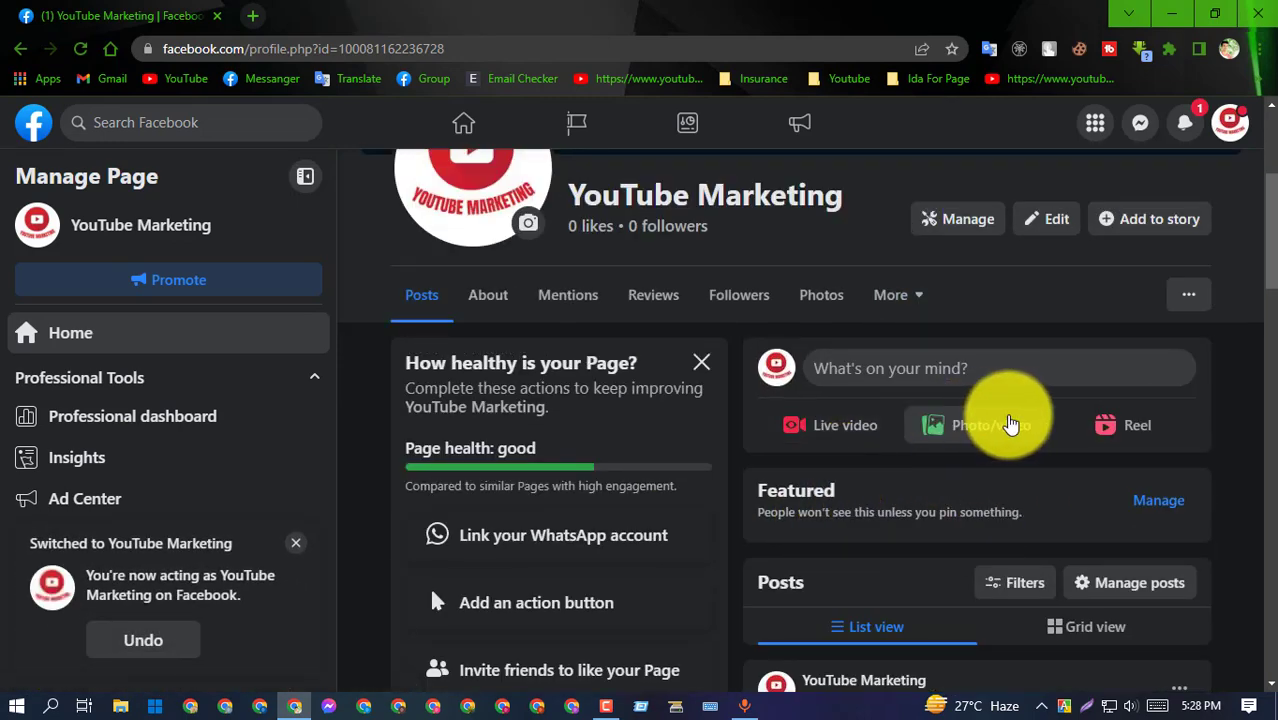
pyautogui.click(940, 424)
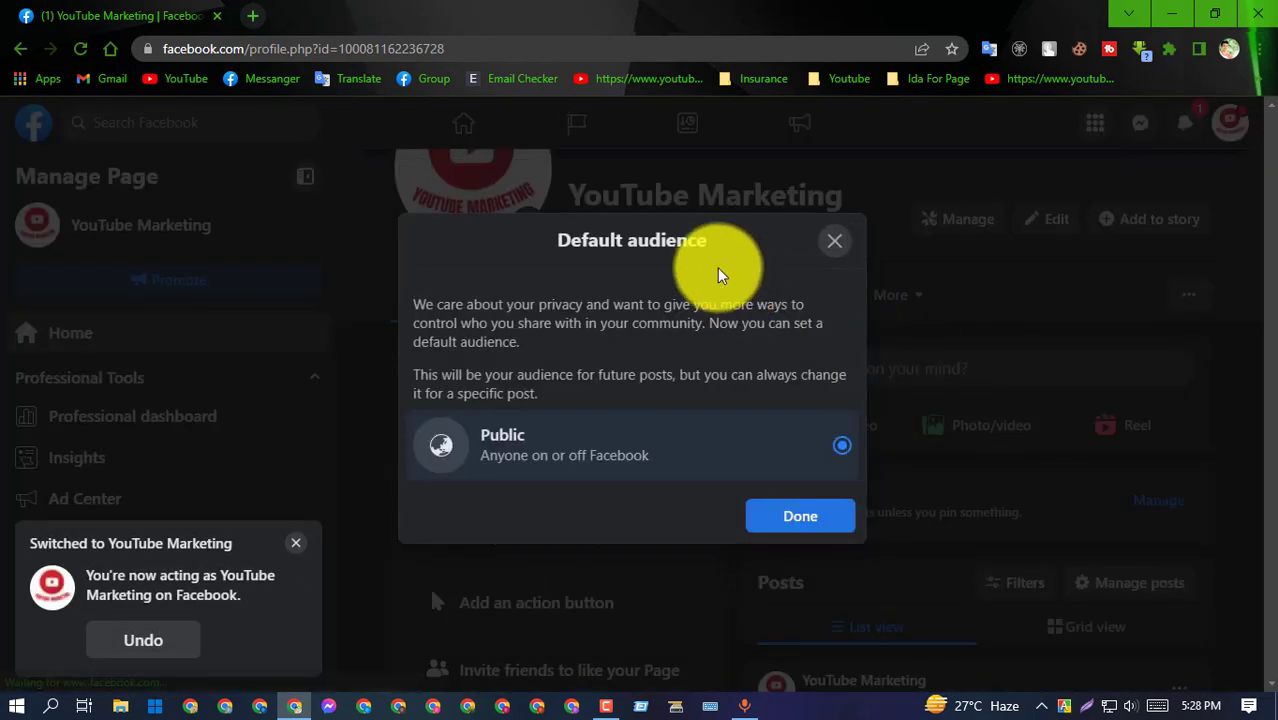
pyautogui.click(813, 521)
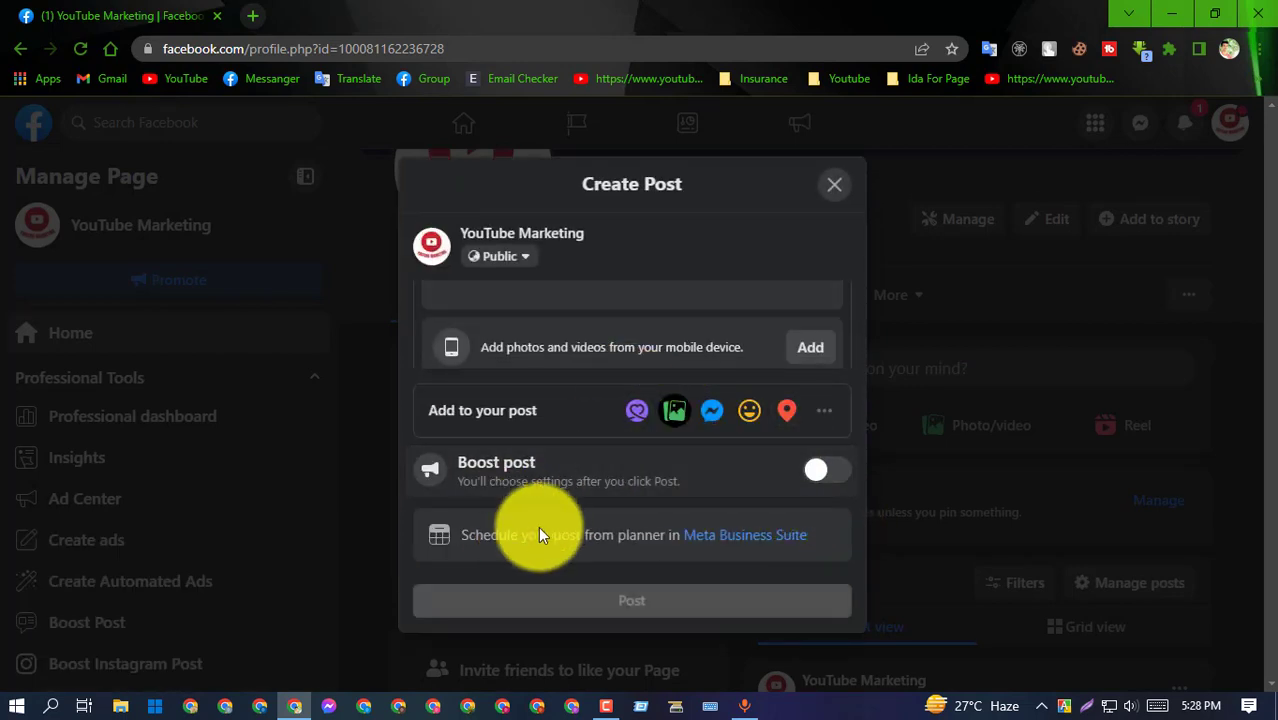
# Open the Meta Business Suite planner from the Create Post dialog, looking over that dialog's fields and media area before continuing in the planner
pyautogui.click(772, 548)
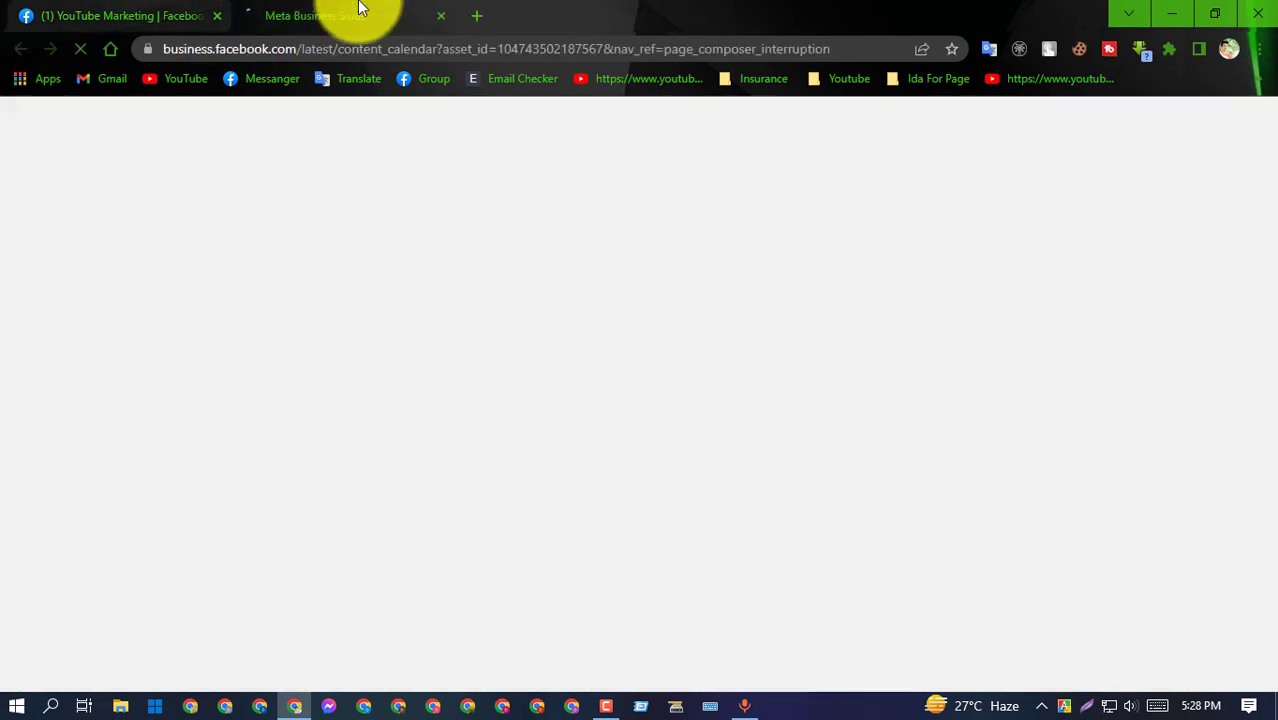
pyautogui.click(95, 12)
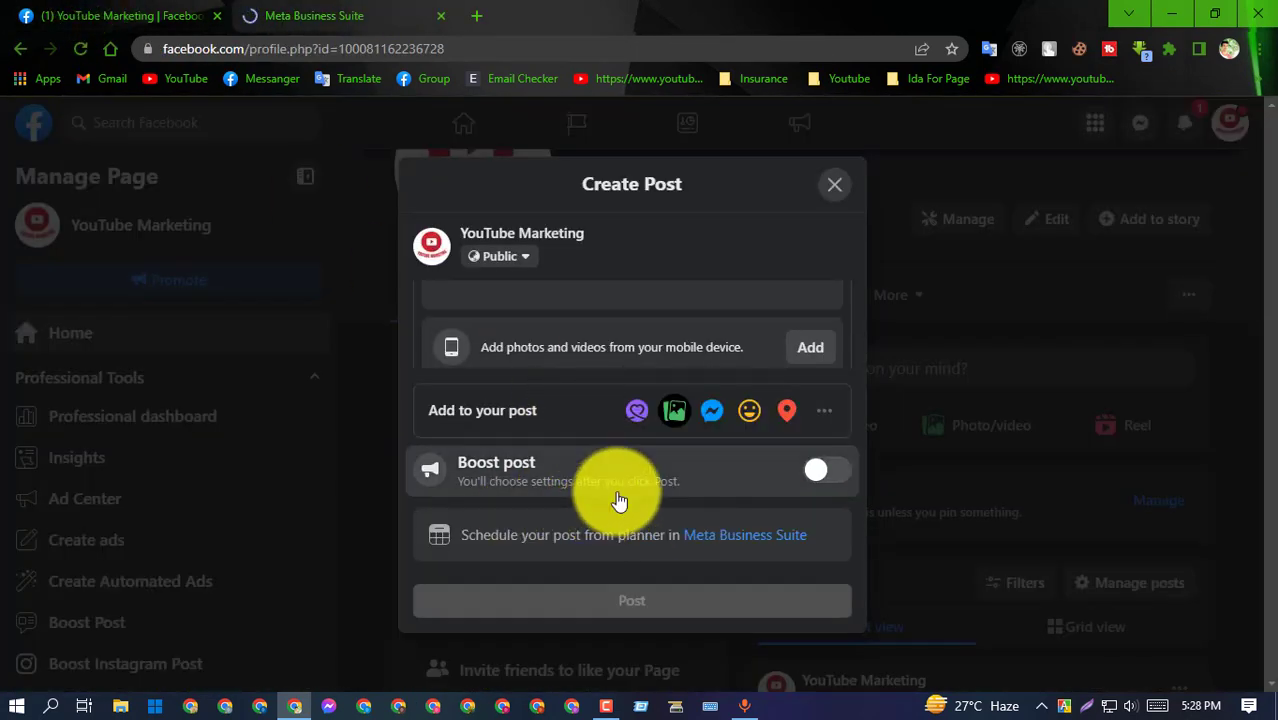
pyautogui.scroll(3, 610, 337)
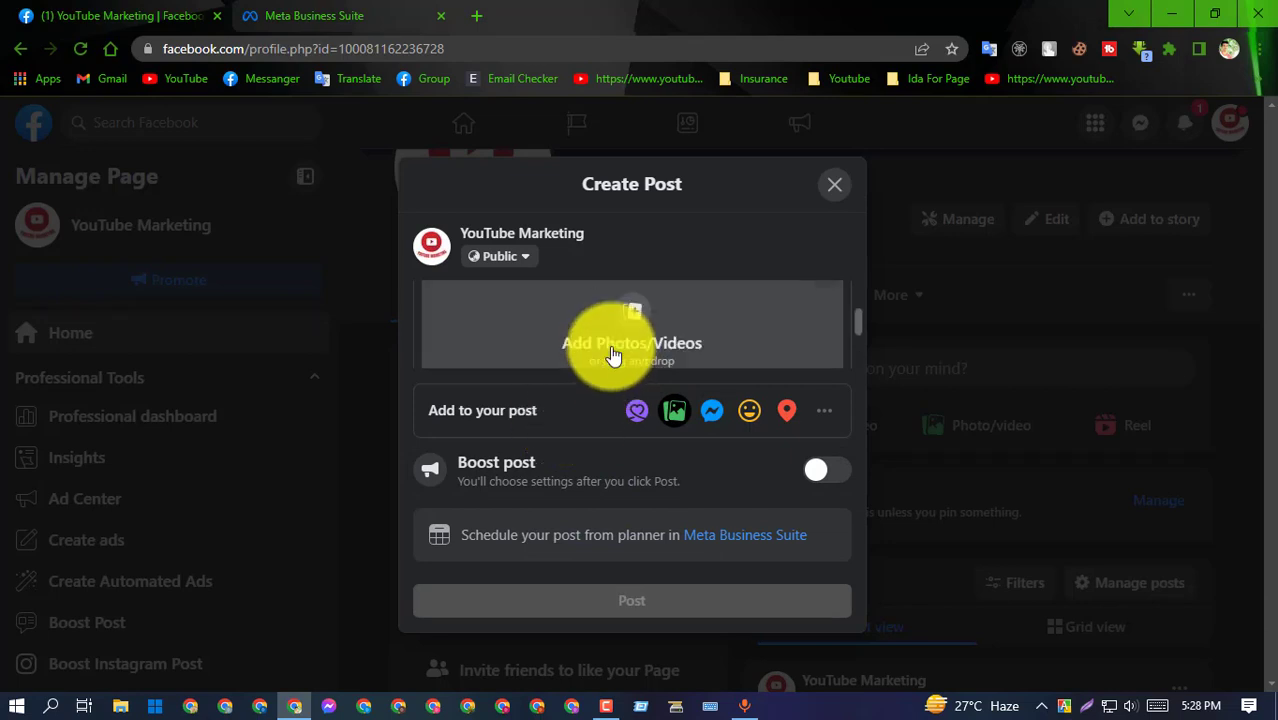
pyautogui.scroll(-2, 612, 328)
pyautogui.scroll(2, 612, 328)
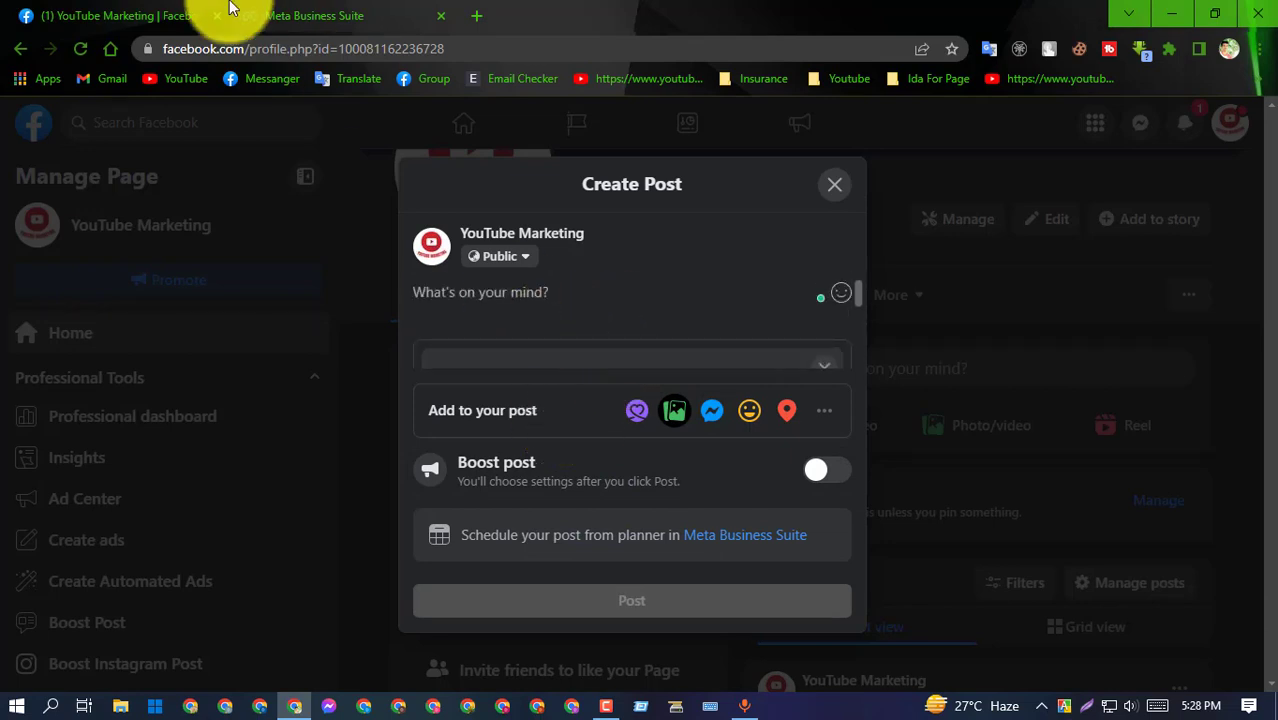
pyautogui.click(327, 12)
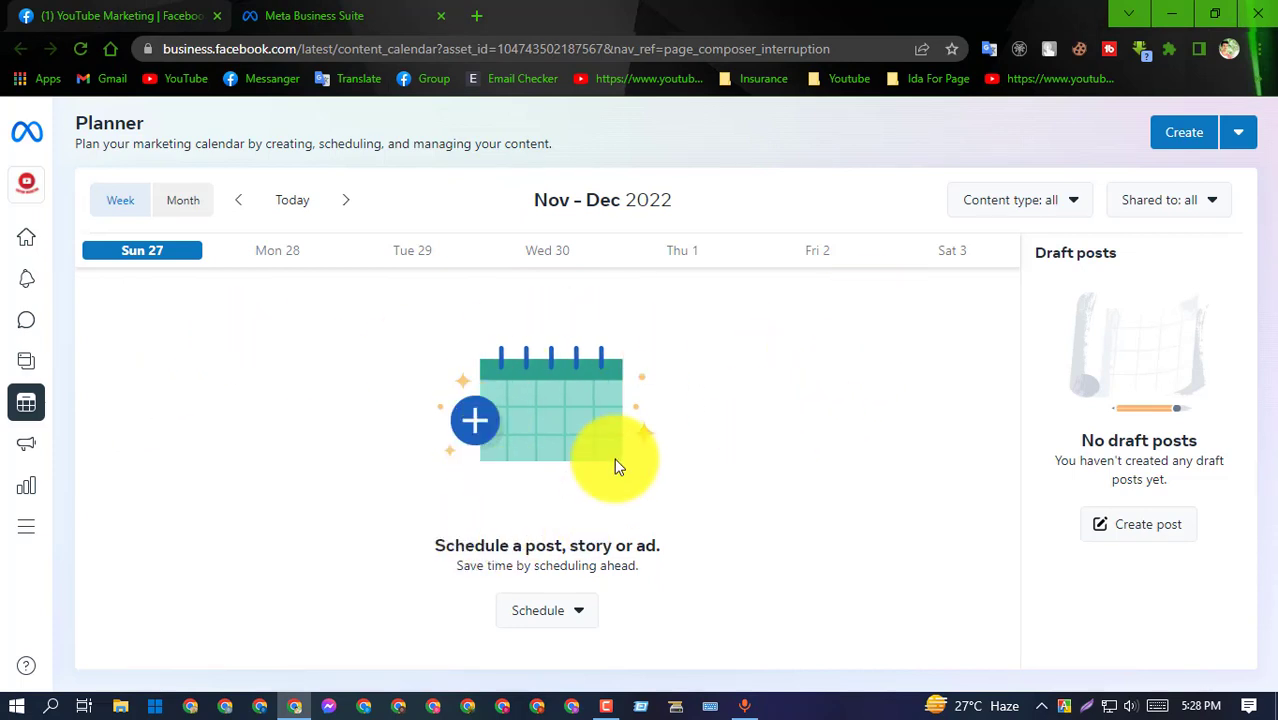
# Start a scheduled post from the planner and save its schedule as Nov 28, 2022 at 10:00 AM
pyautogui.click(582, 618)
pyautogui.click(509, 594)
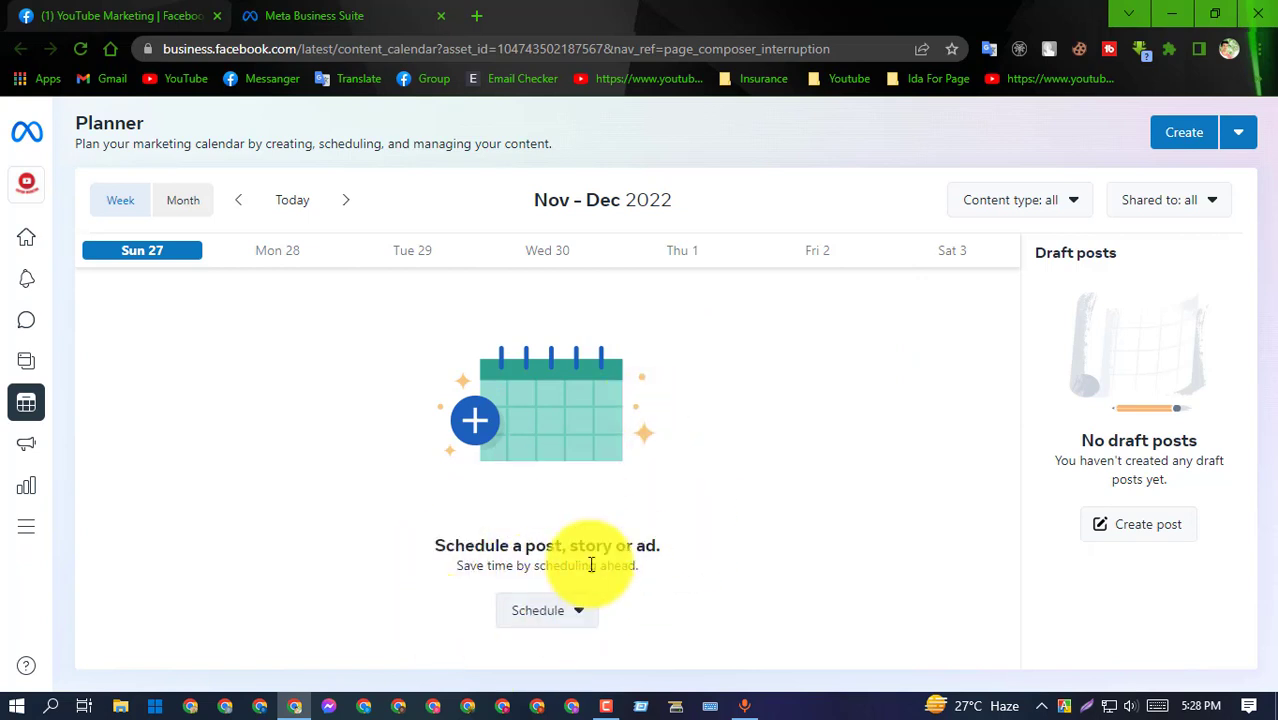
pyautogui.click(568, 625)
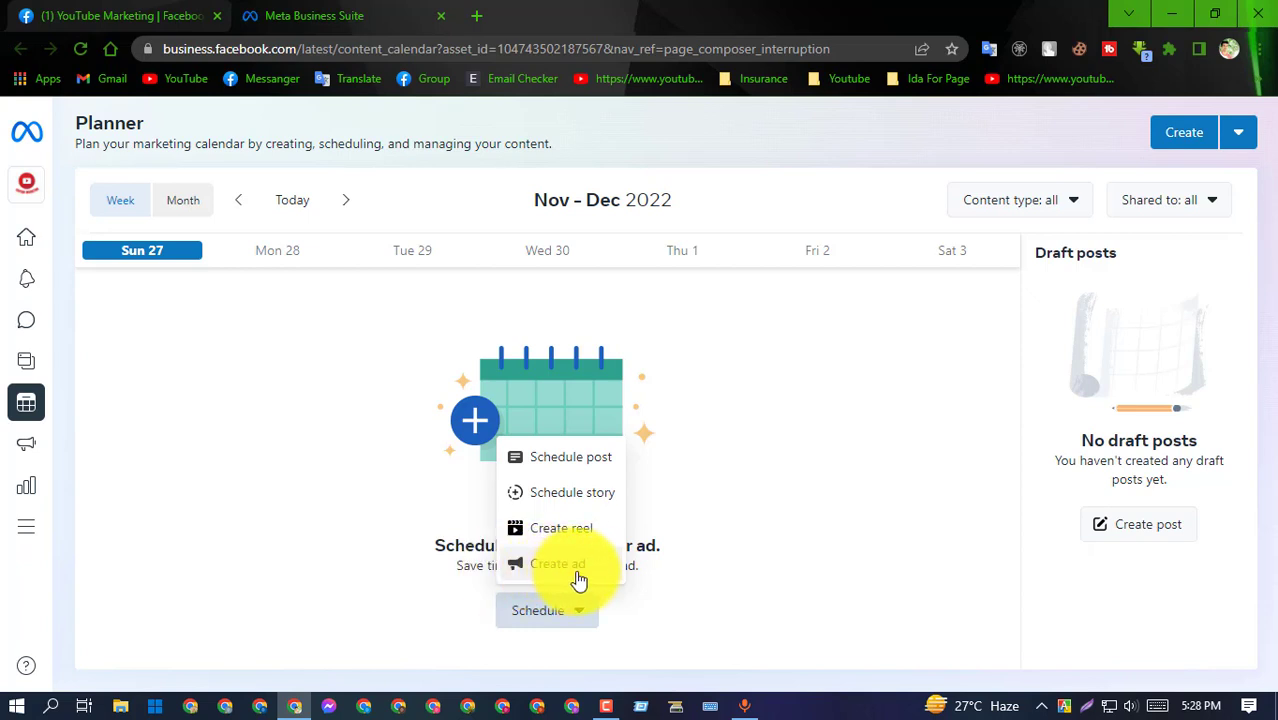
pyautogui.click(540, 458)
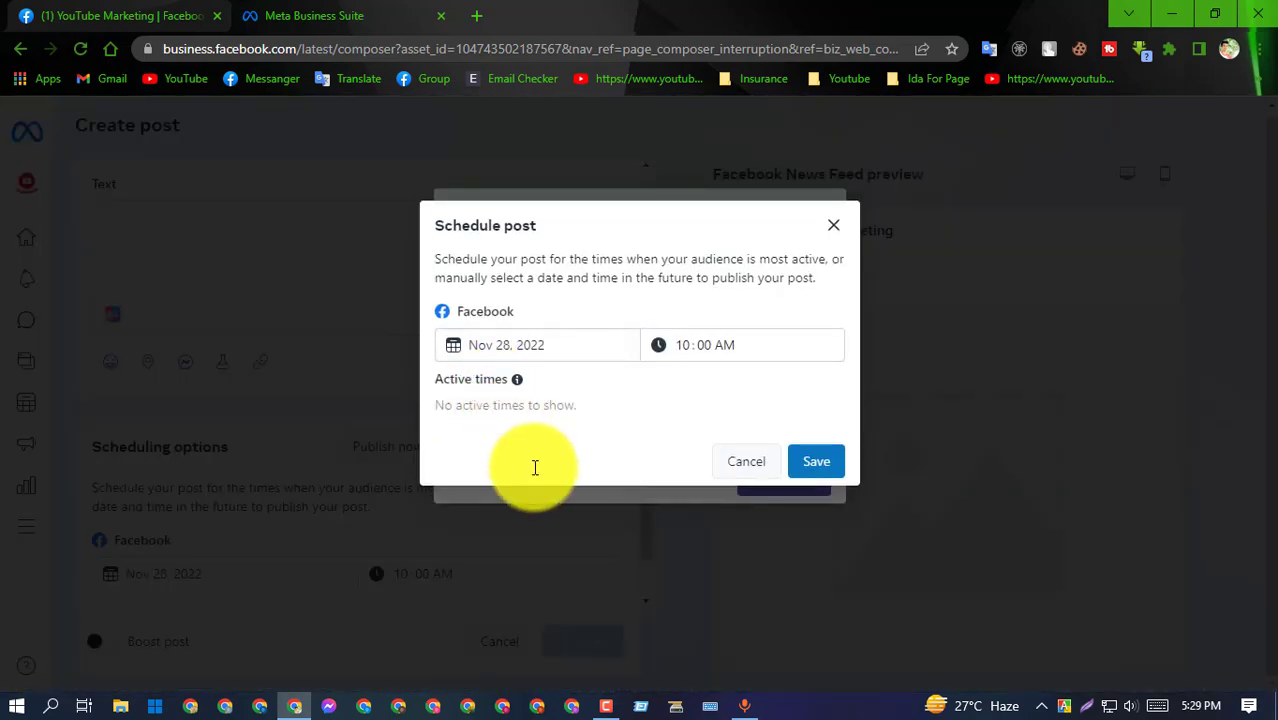
pyautogui.click(800, 476)
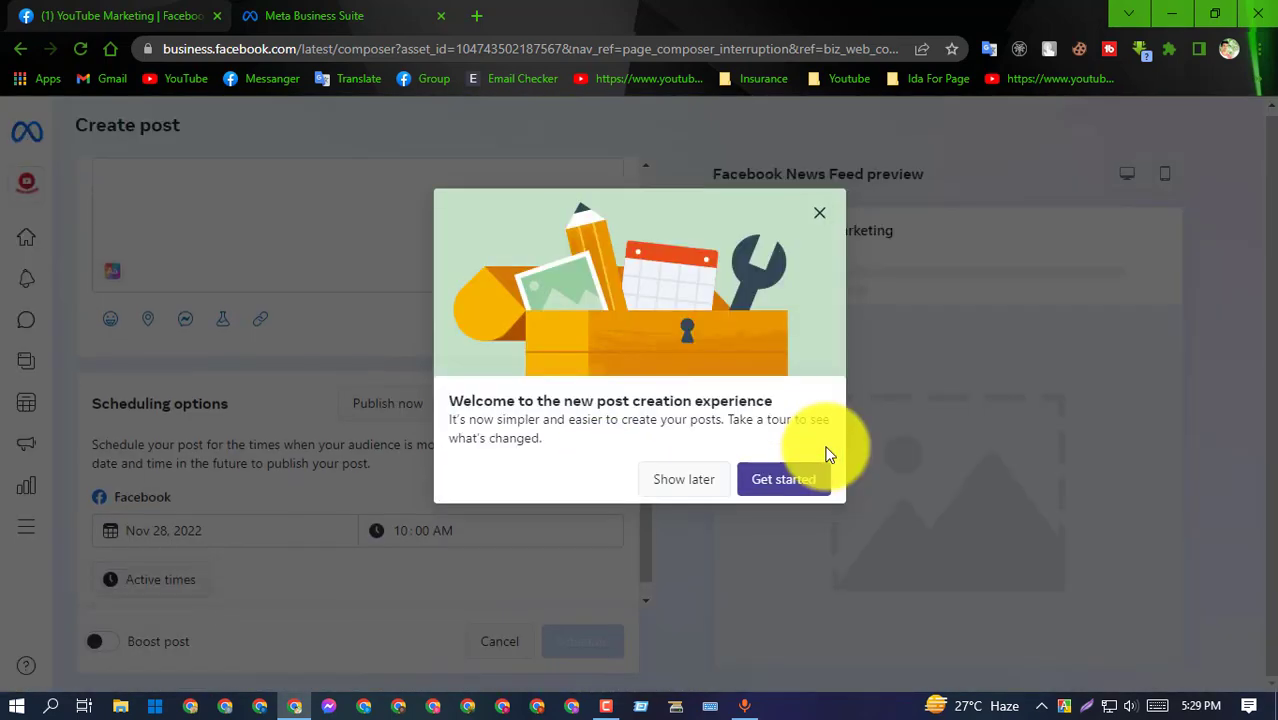
# Get past the welcome tour for the new post creation experience and return to the start of the Create post form
pyautogui.click(779, 481)
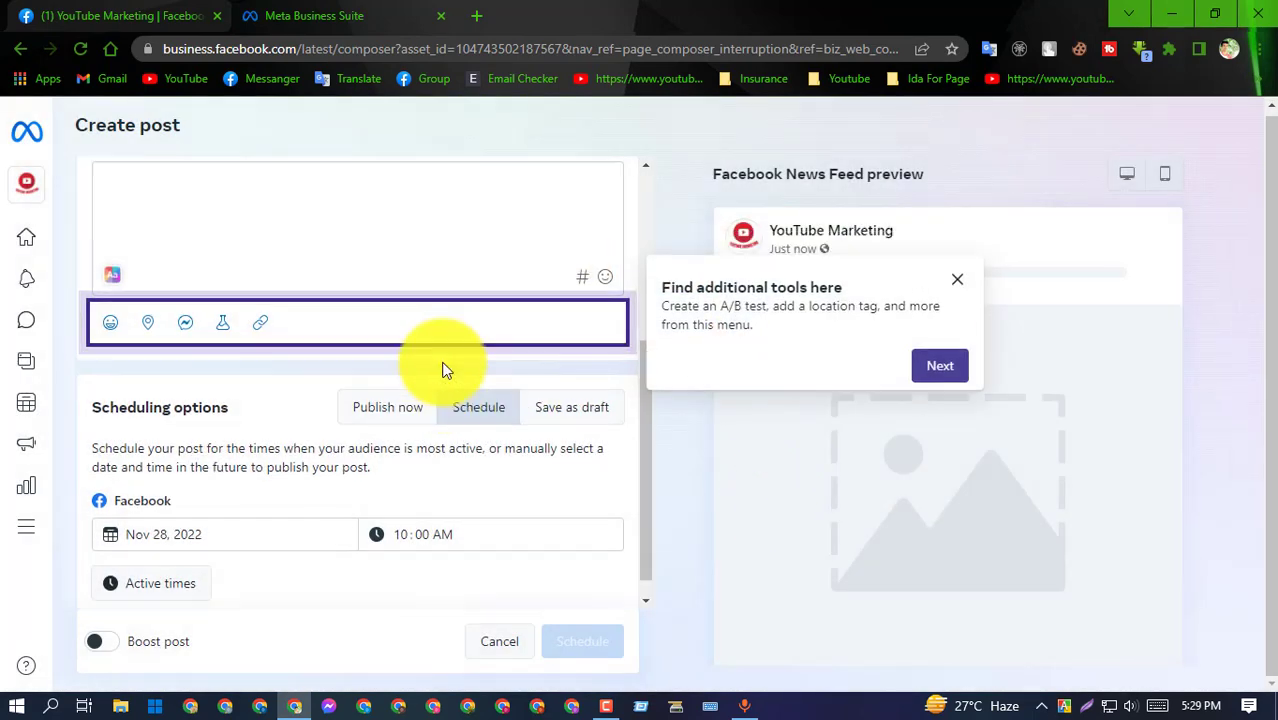
pyautogui.click(446, 364)
pyautogui.scroll(-2, 858, 288)
pyautogui.scroll(-4, 427, 345)
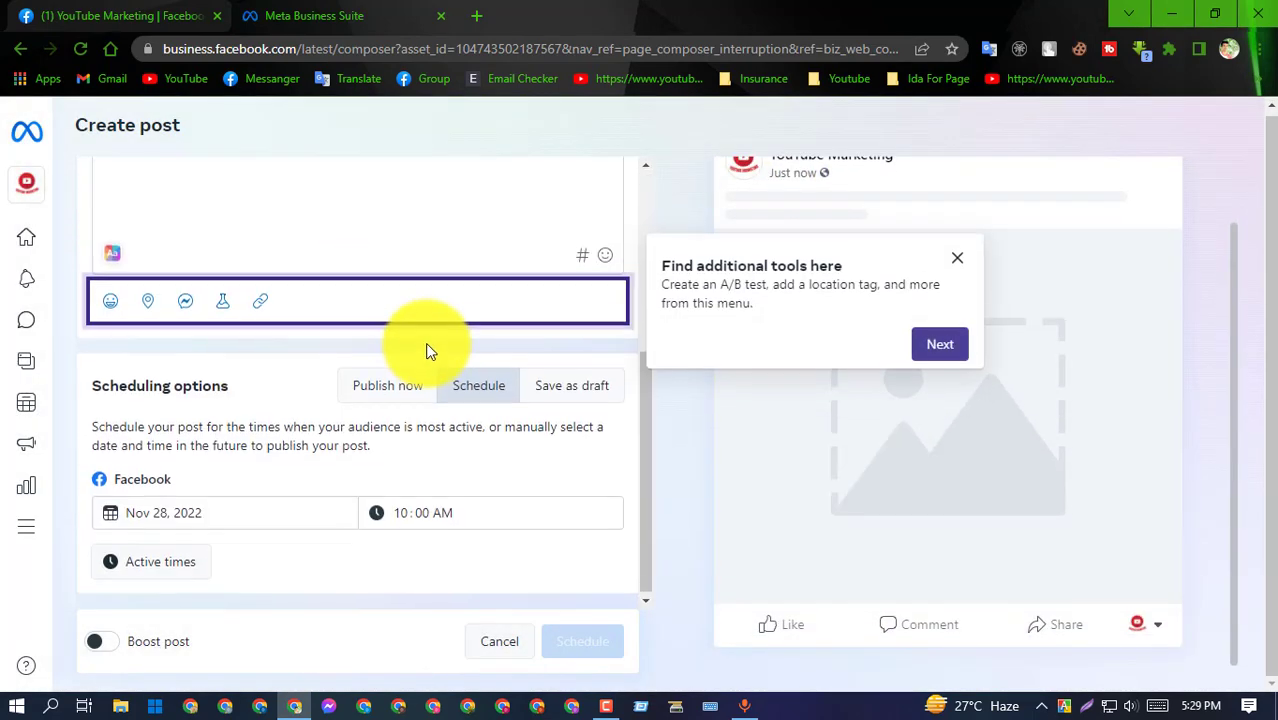
pyautogui.scroll(4, 430, 345)
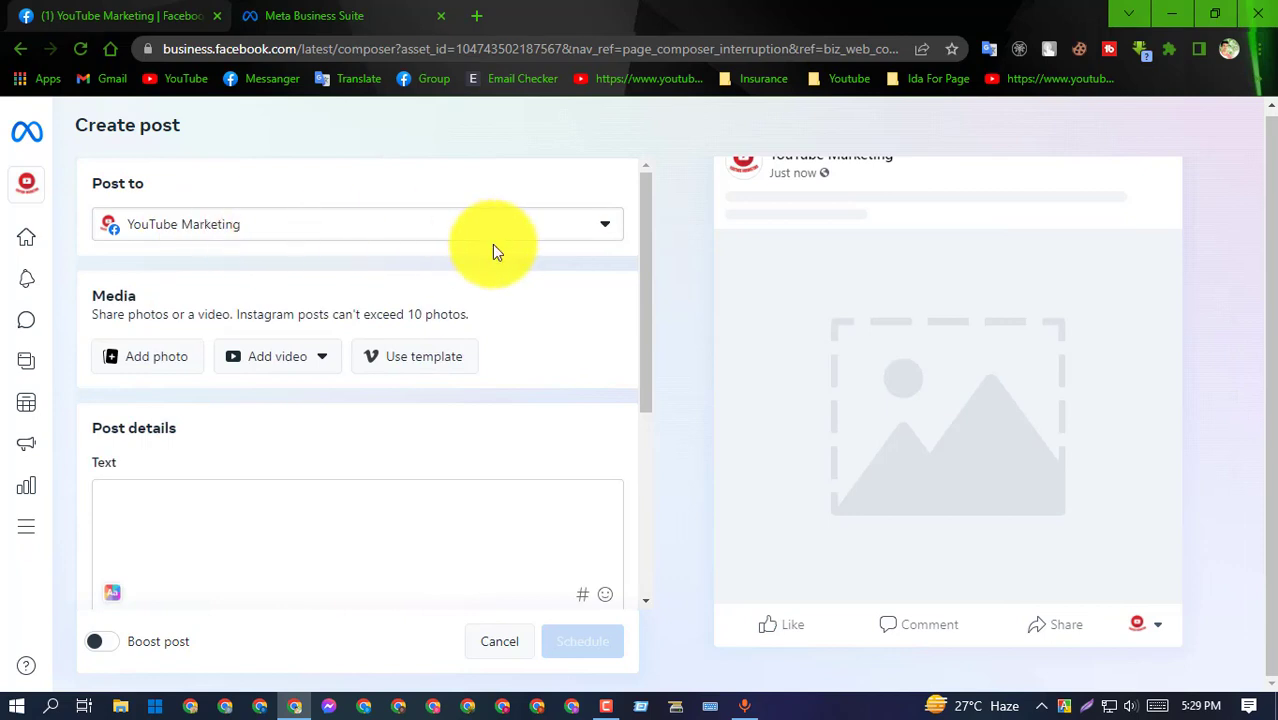
# Look over the media, post text and scheduling sections of the Create post form
pyautogui.scroll(-2, 212, 330)
pyautogui.click(205, 312)
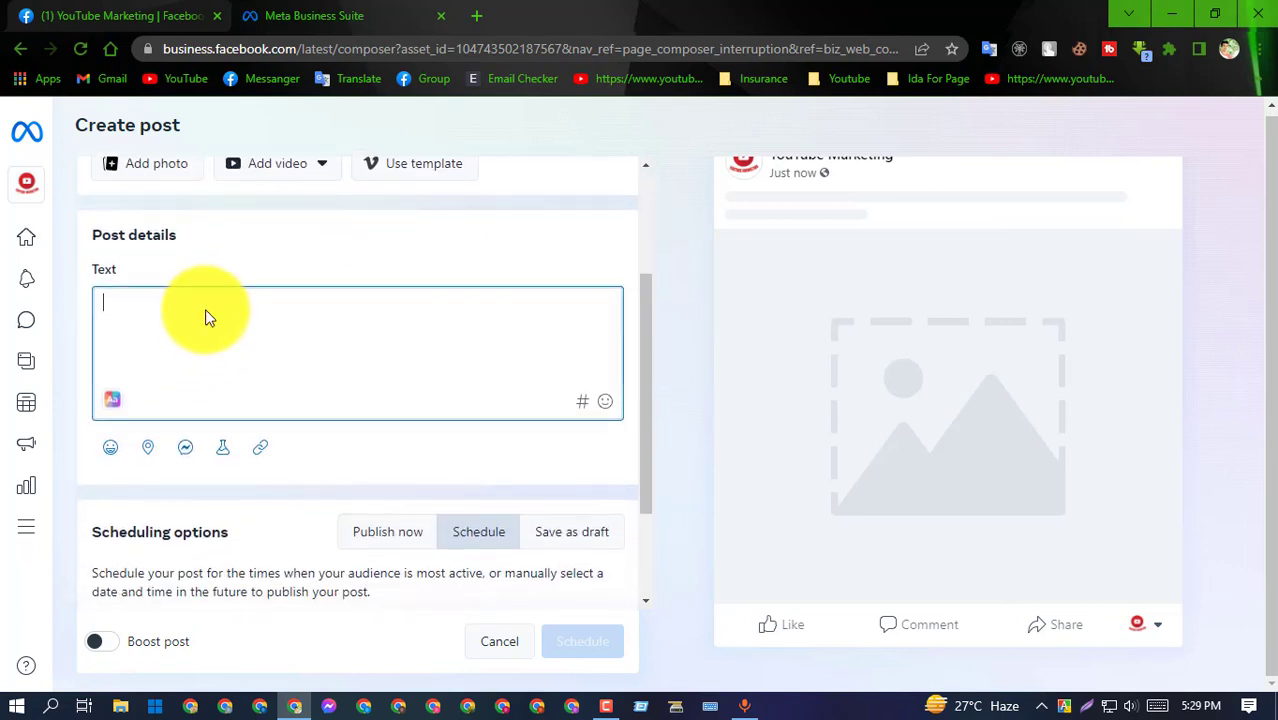
pyautogui.scroll(-2, 260, 370)
pyautogui.scroll(4, 310, 376)
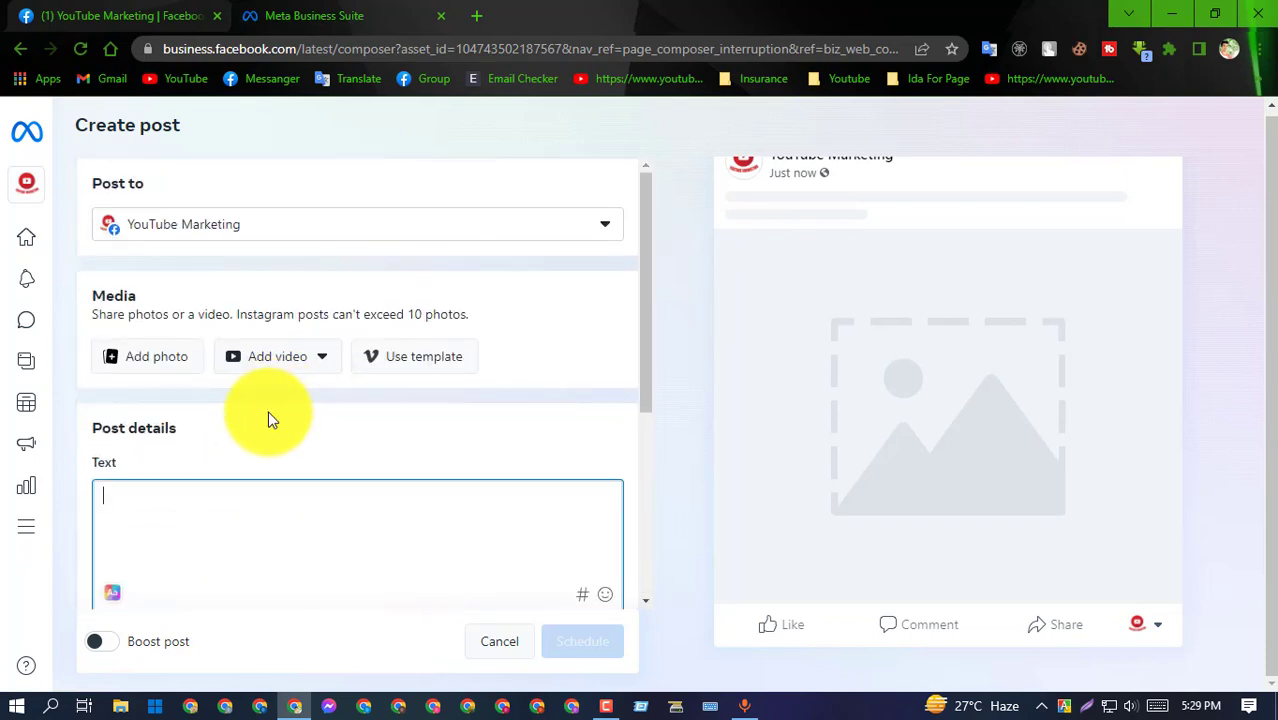
pyautogui.scroll(-2, 303, 329)
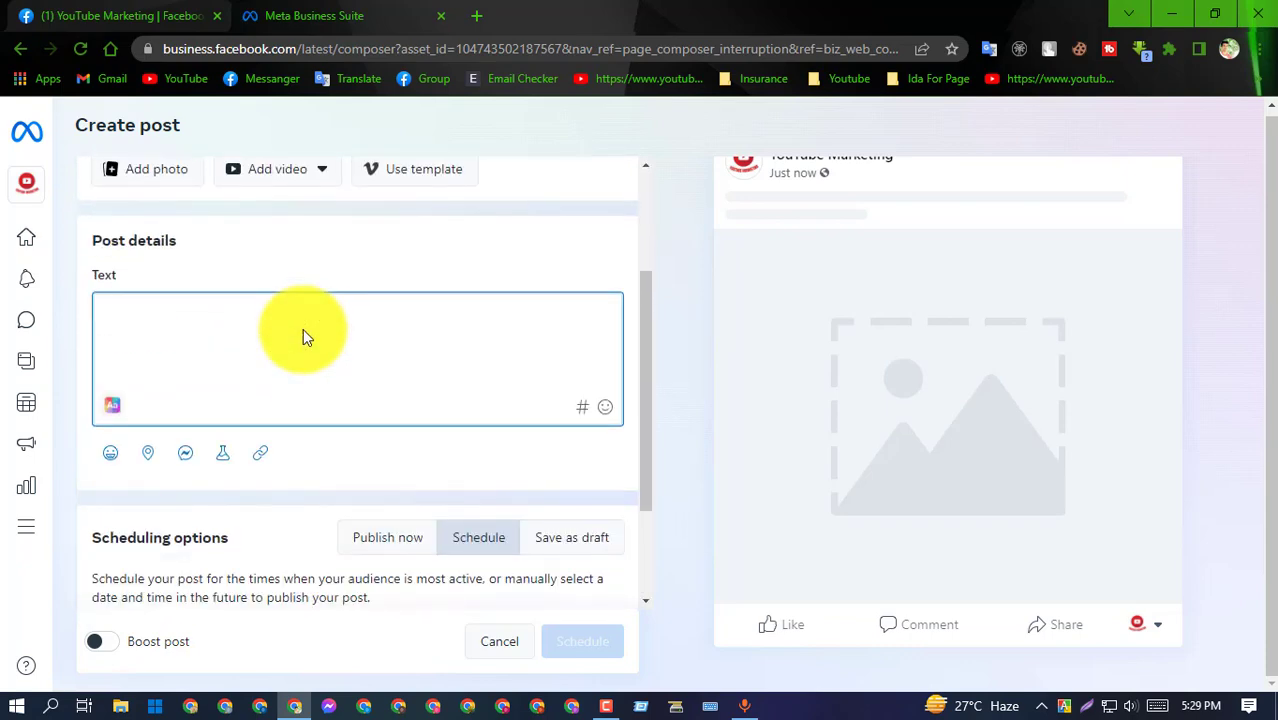
pyautogui.scroll(2, 303, 330)
# Examine the Media section's description and its options for adding photos, checking the photo file chooser without picking a file
pyautogui.click(150, 376)
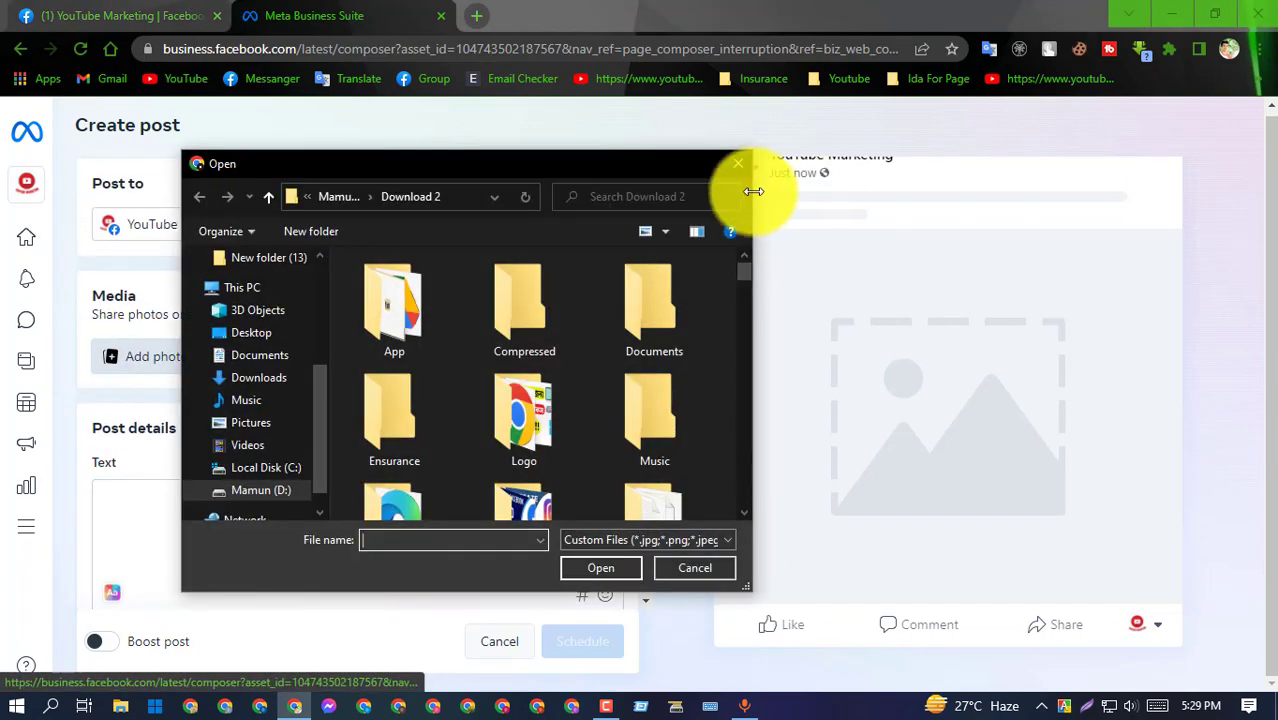
pyautogui.click(790, 163)
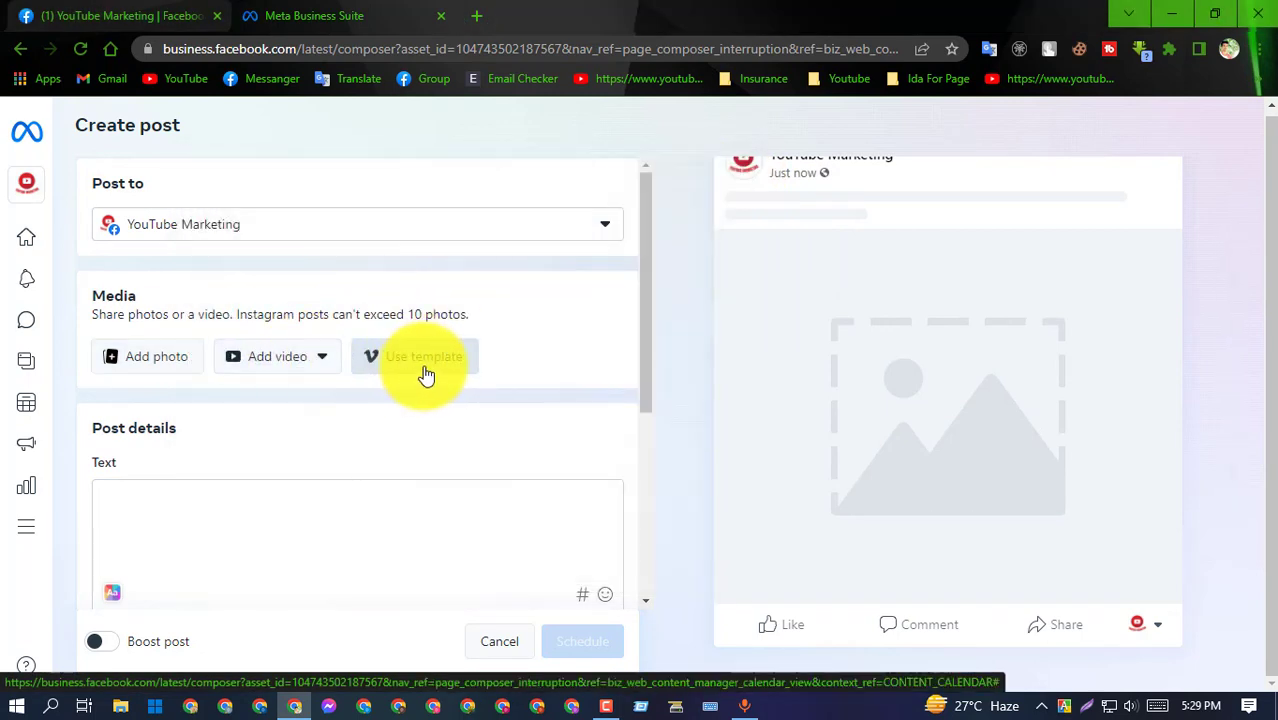
pyautogui.moveTo(505, 330); pyautogui.dragTo(157, 300)
pyautogui.click(161, 295)
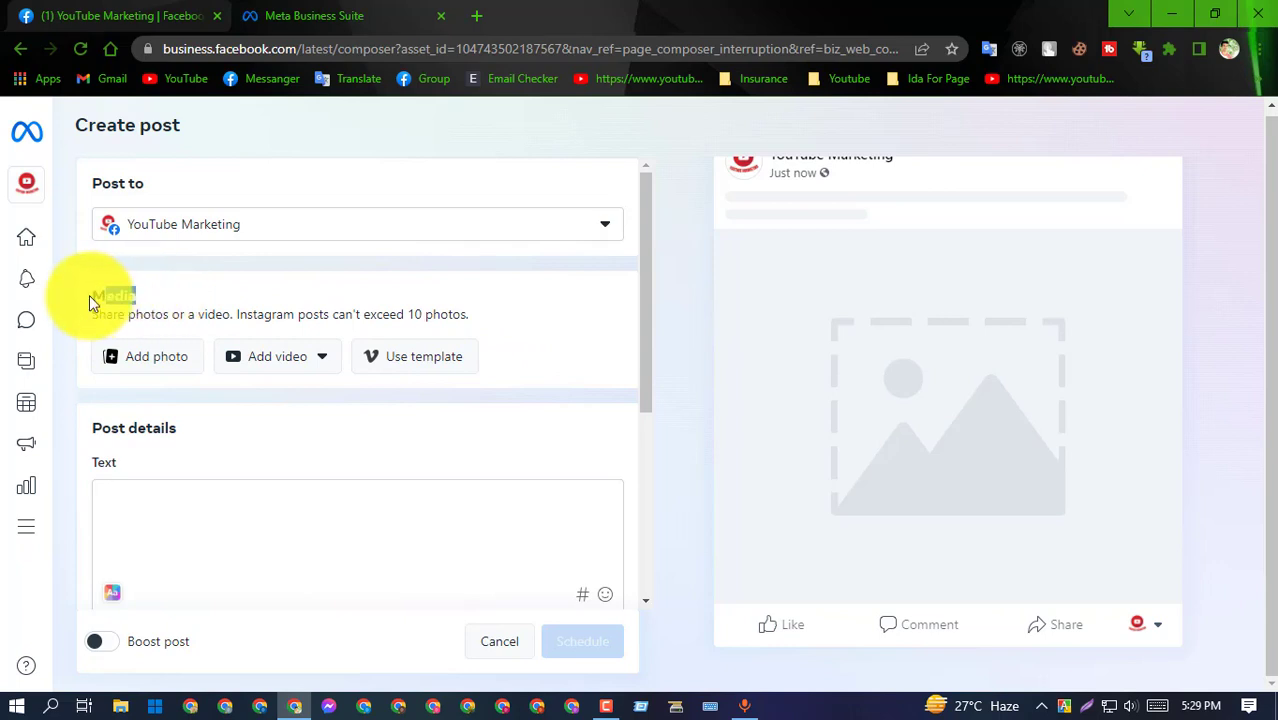
pyautogui.click(405, 330)
pyautogui.moveTo(470, 315); pyautogui.dragTo(100, 314)
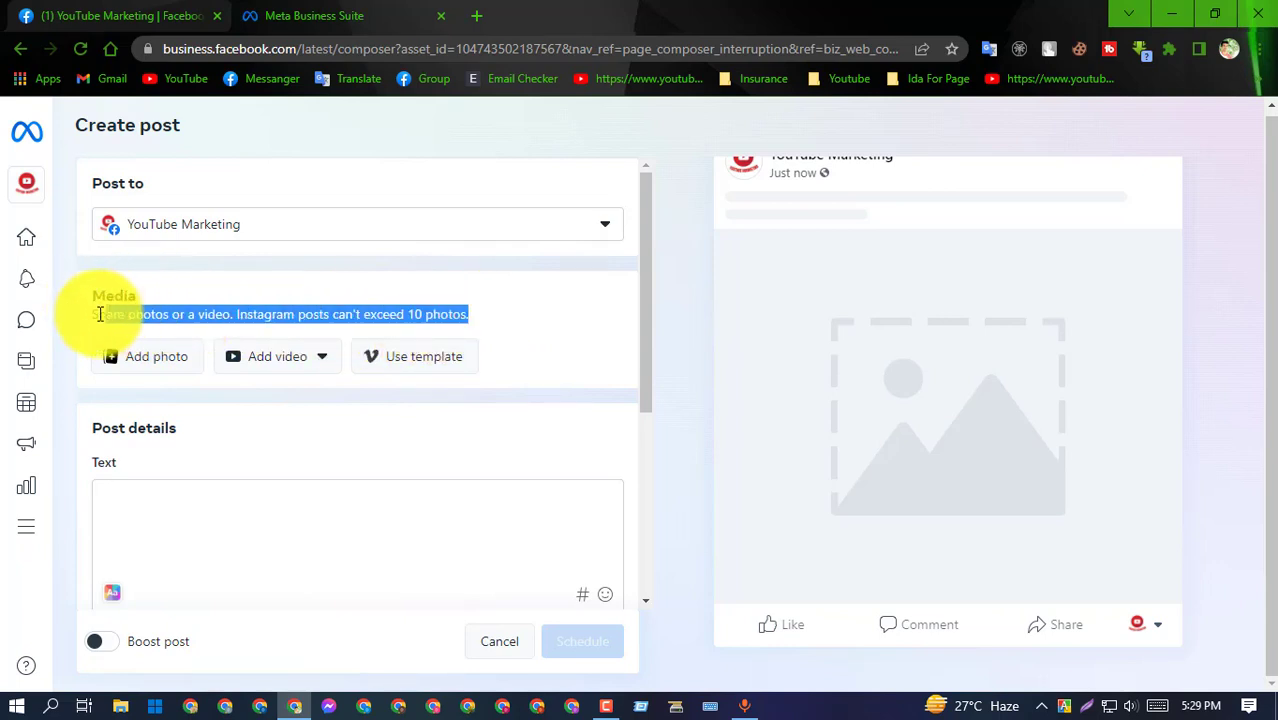
pyautogui.click(156, 302)
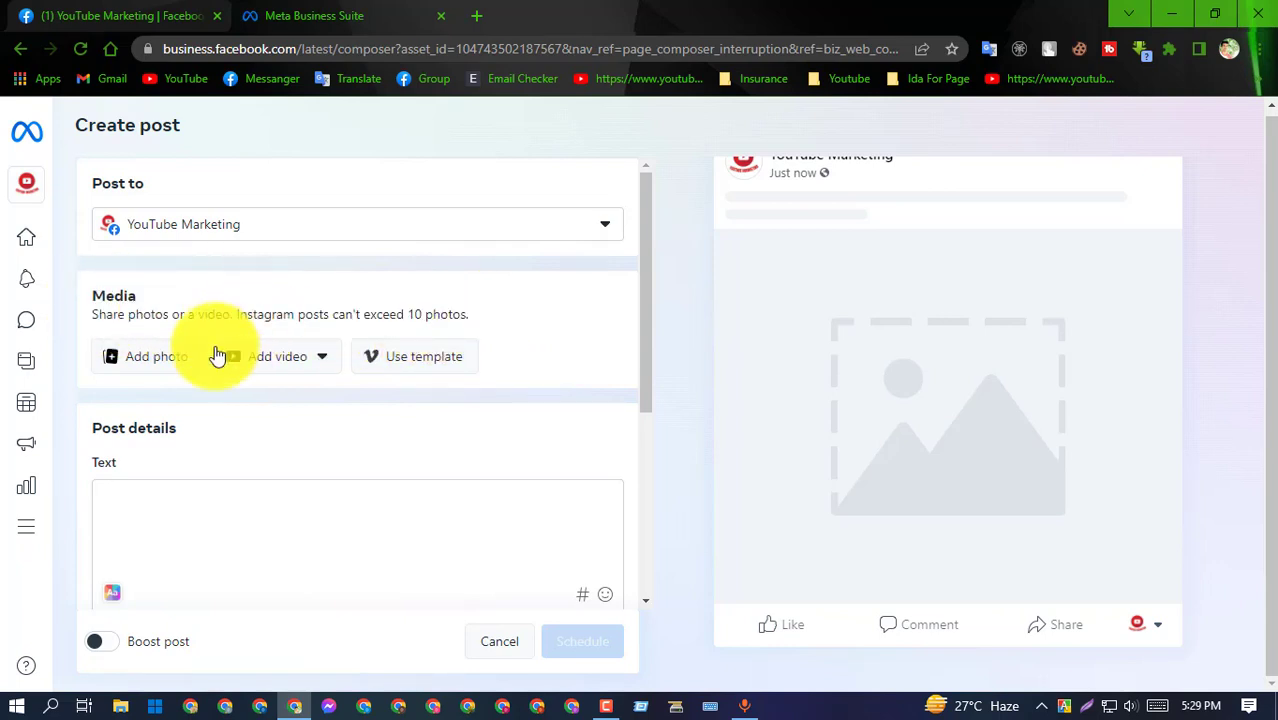
# Add the photo flowers-gd92b74725_1920.jpg from the Downloads folder to the post
pyautogui.click(122, 360)
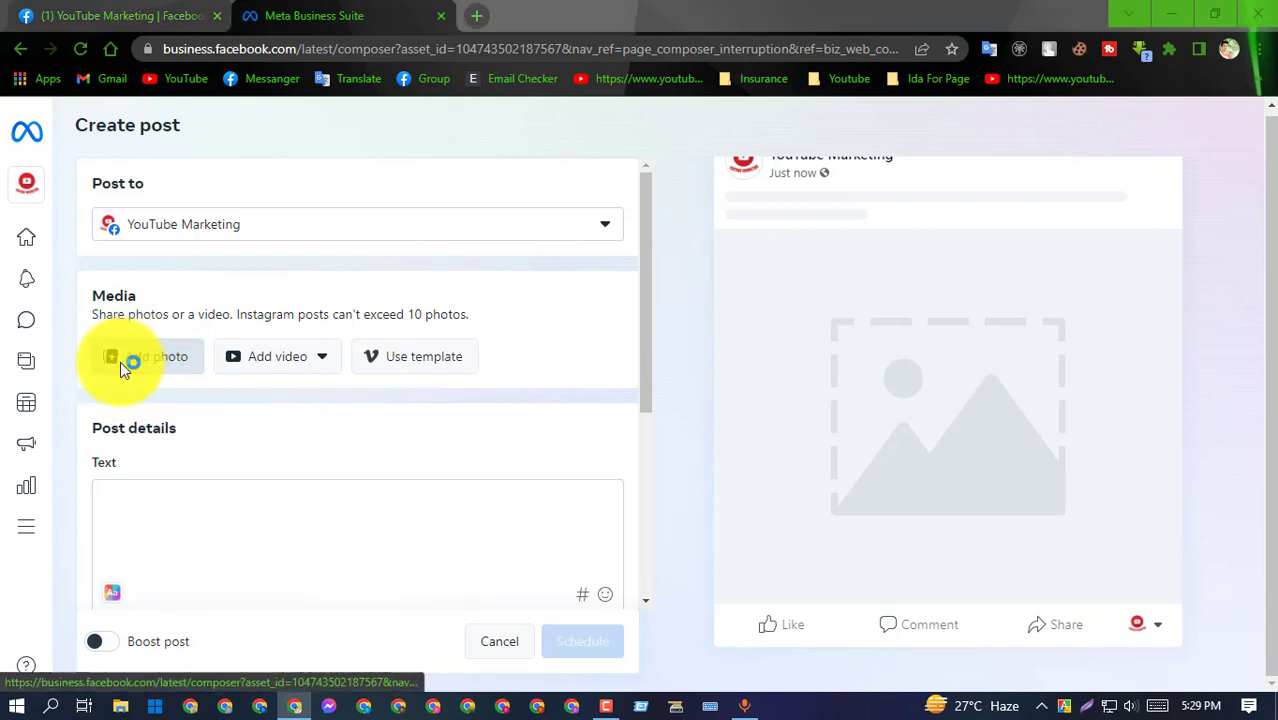
pyautogui.doubleClick(490, 340)
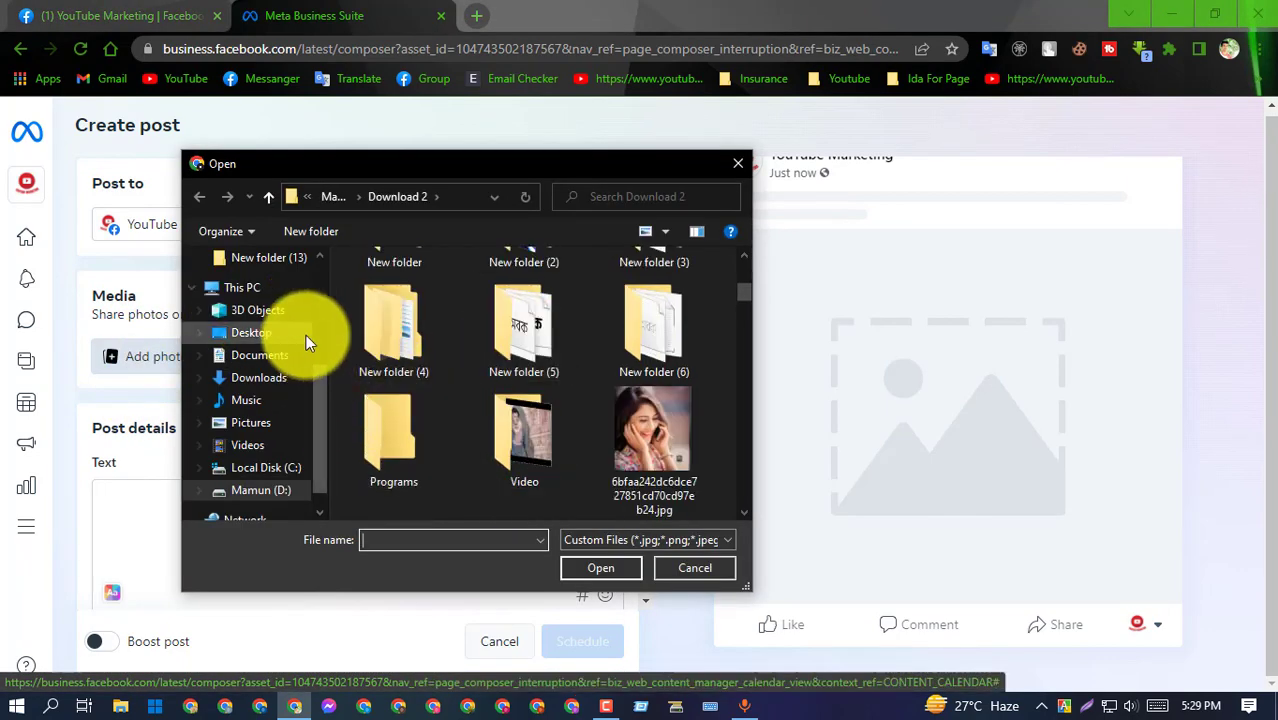
pyautogui.click(268, 377)
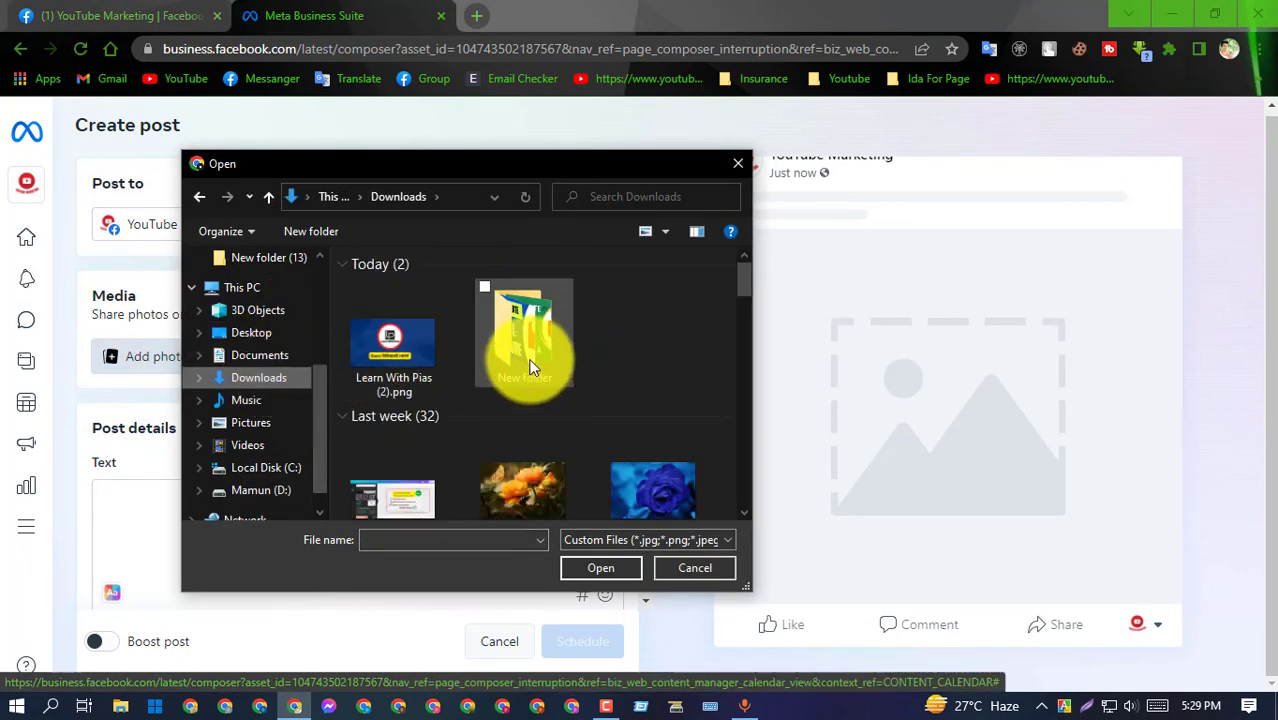
pyautogui.scroll(-5, 558, 327)
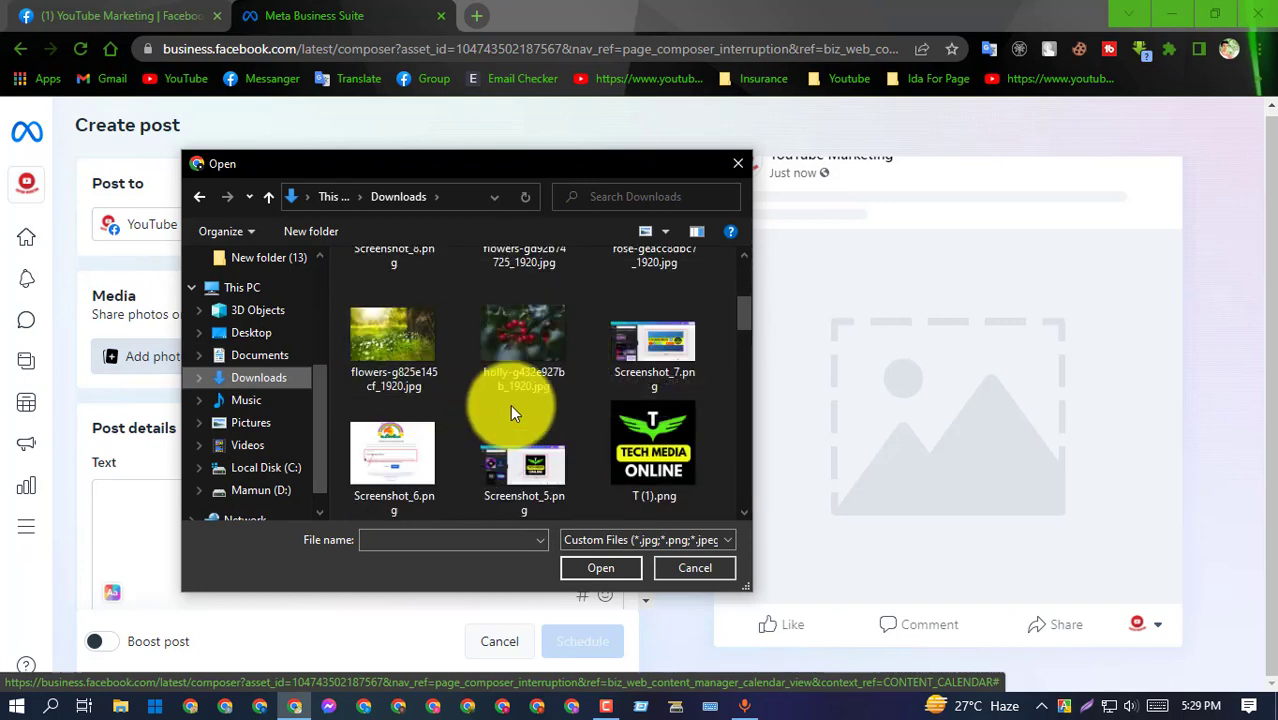
pyautogui.scroll(-6, 524, 338)
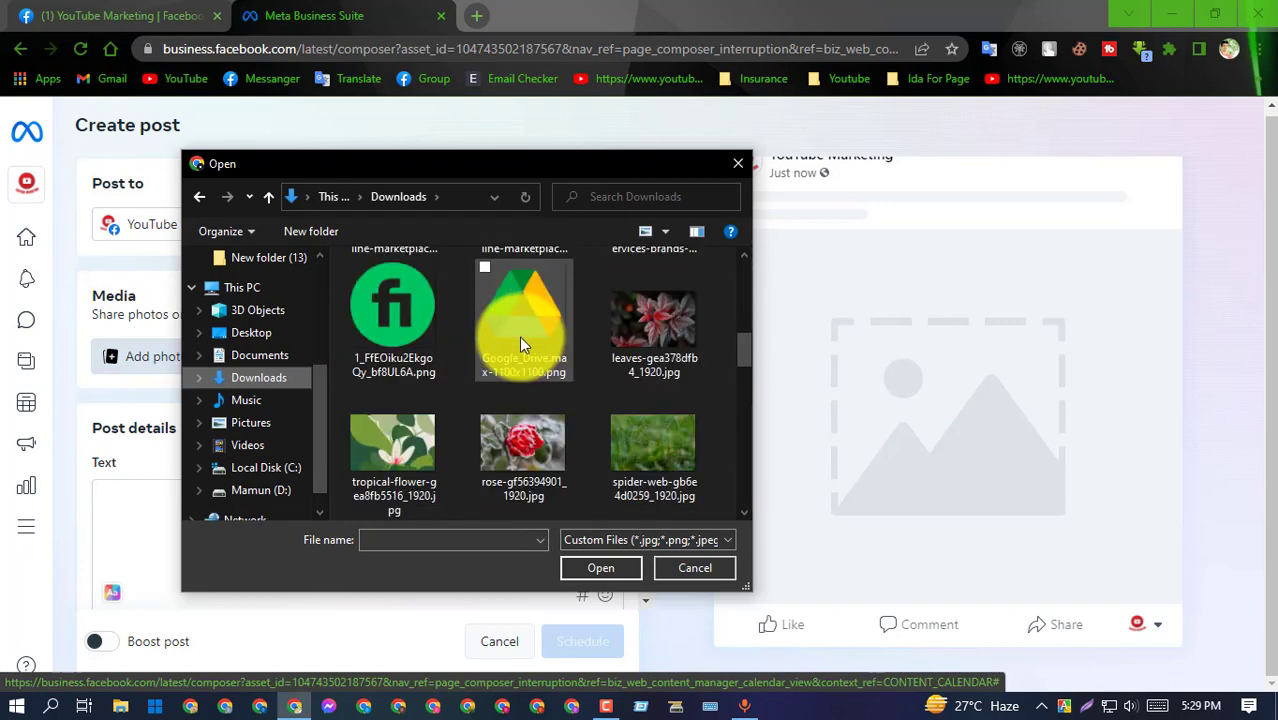
pyautogui.scroll(-1, 519, 340)
pyautogui.scroll(-2, 519, 336)
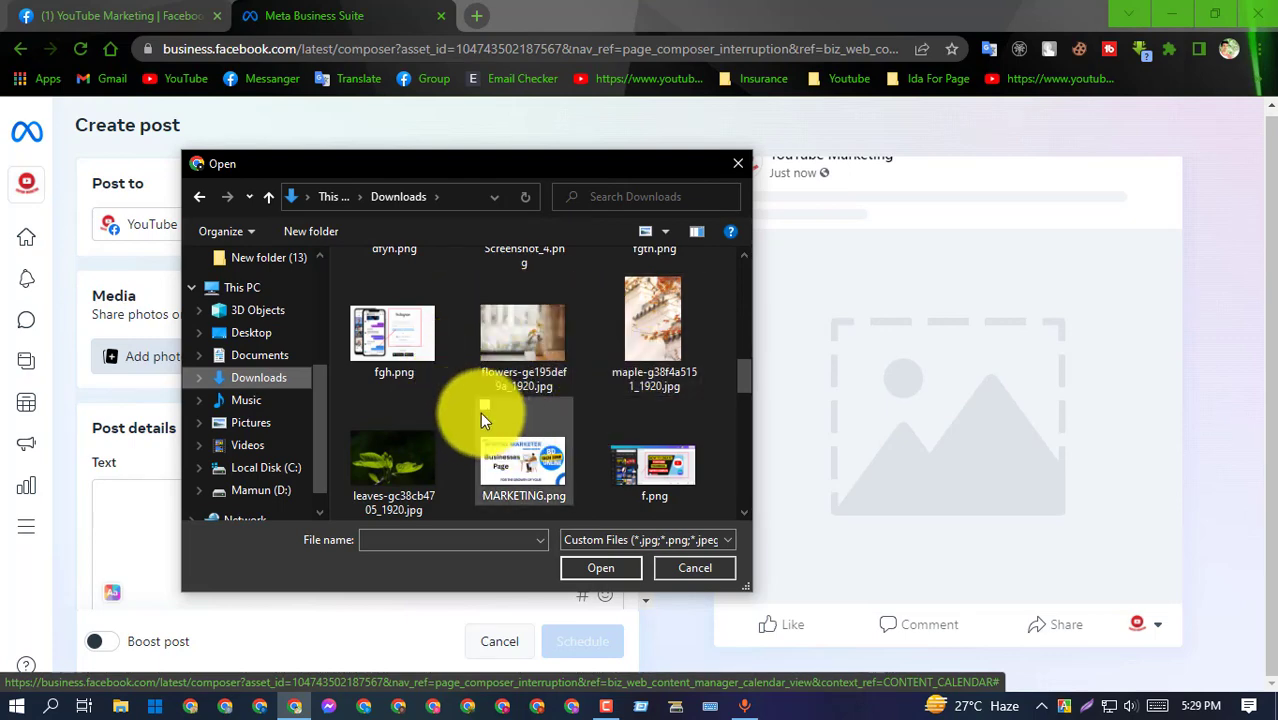
pyautogui.scroll(-10, 522, 355)
pyautogui.scroll(-6, 528, 340)
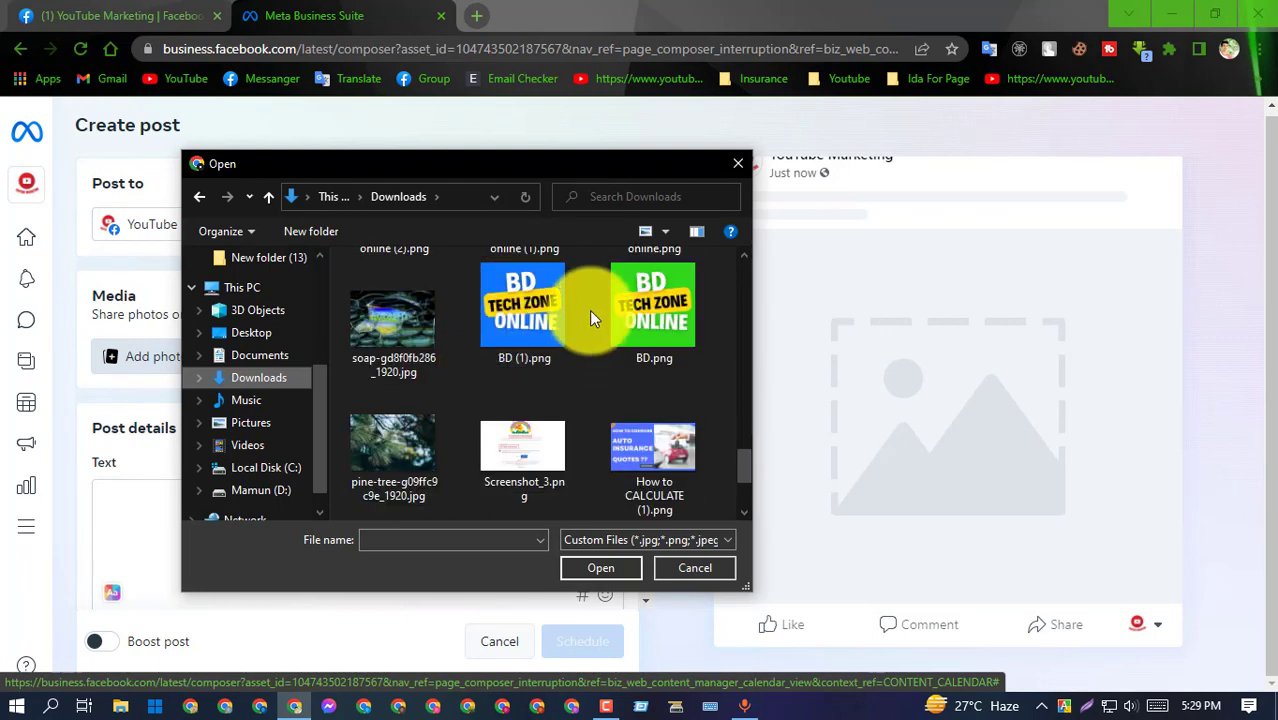
pyautogui.scroll(5, 520, 338)
pyautogui.scroll(10, 520, 336)
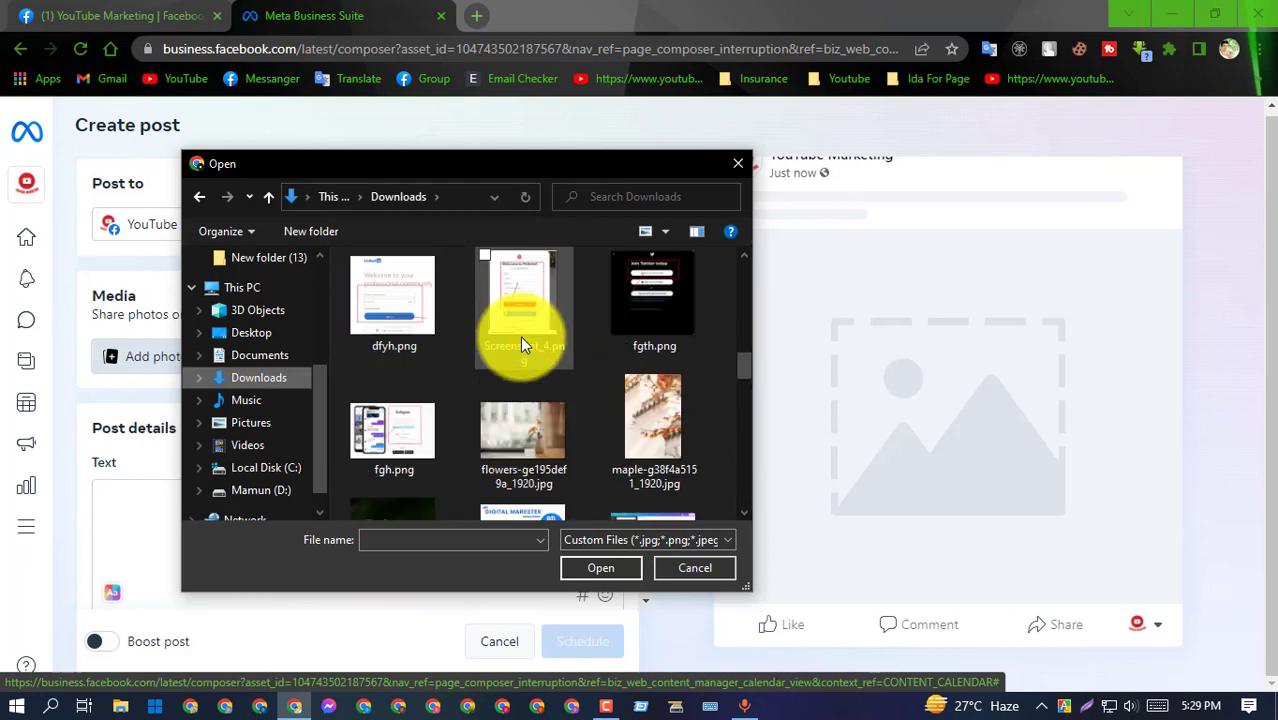
pyautogui.scroll(-3, 500, 337)
pyautogui.scroll(2, 504, 347)
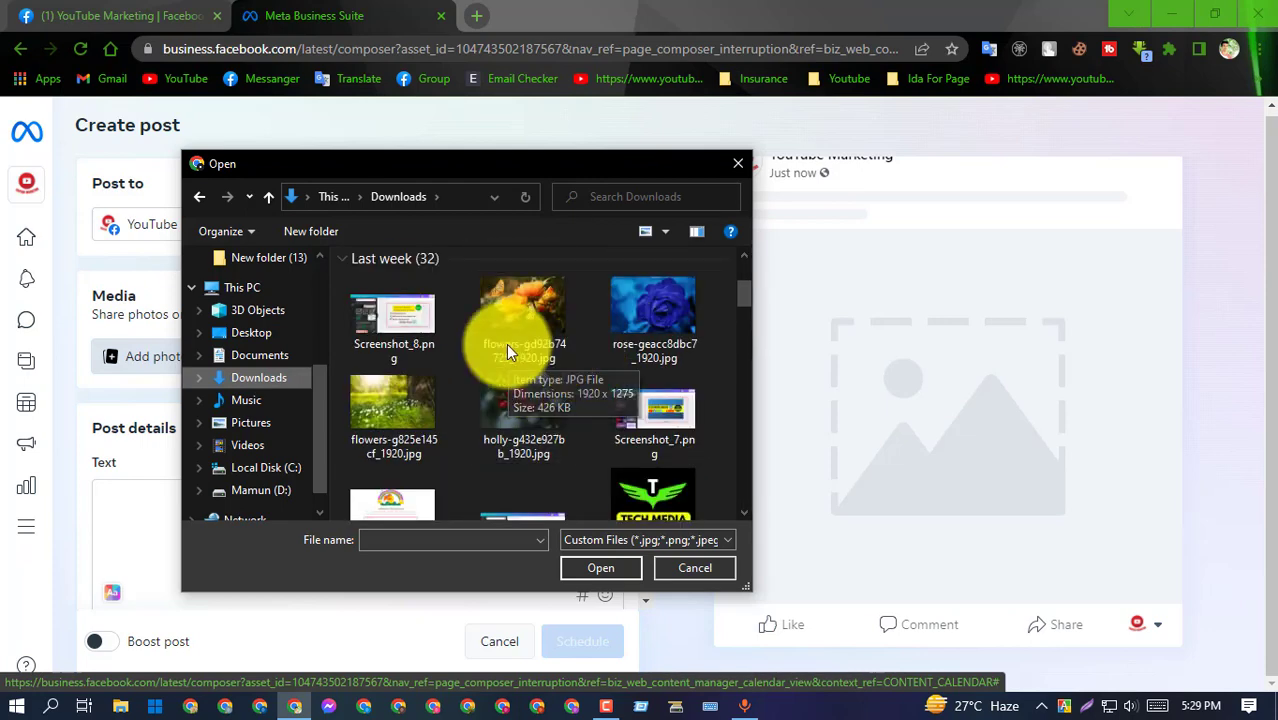
pyautogui.click(517, 314)
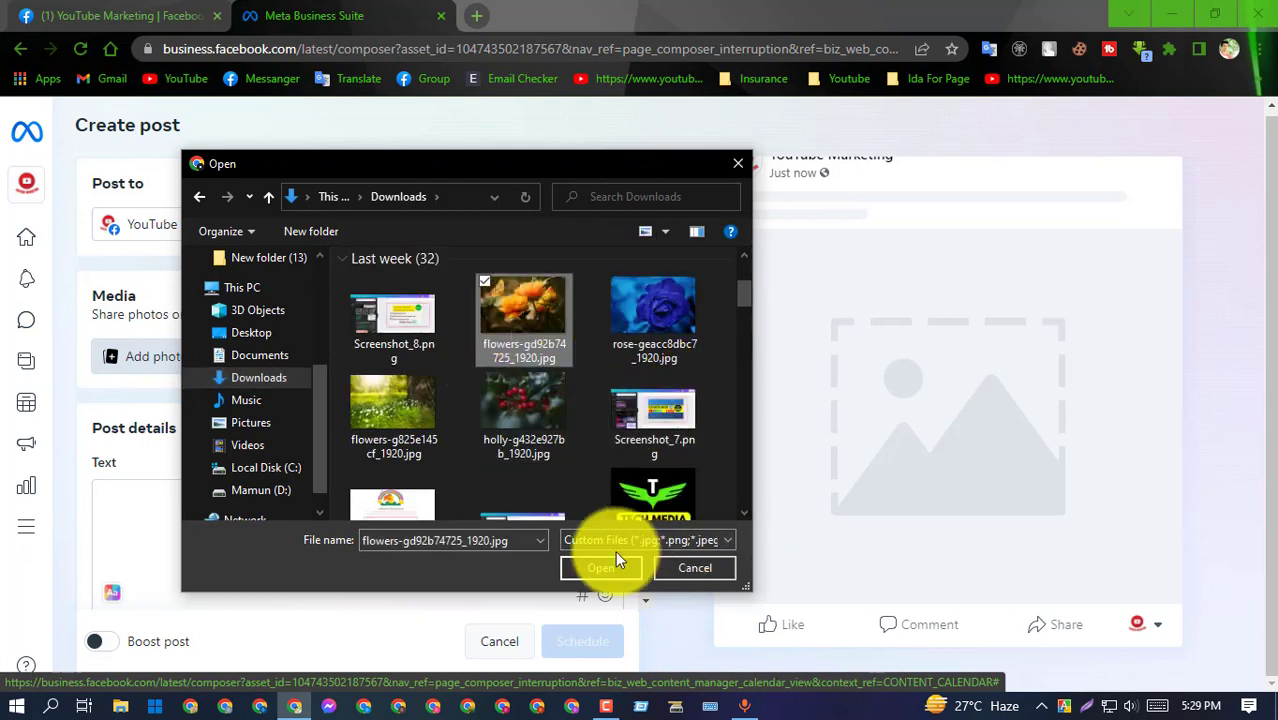
pyautogui.click(597, 568)
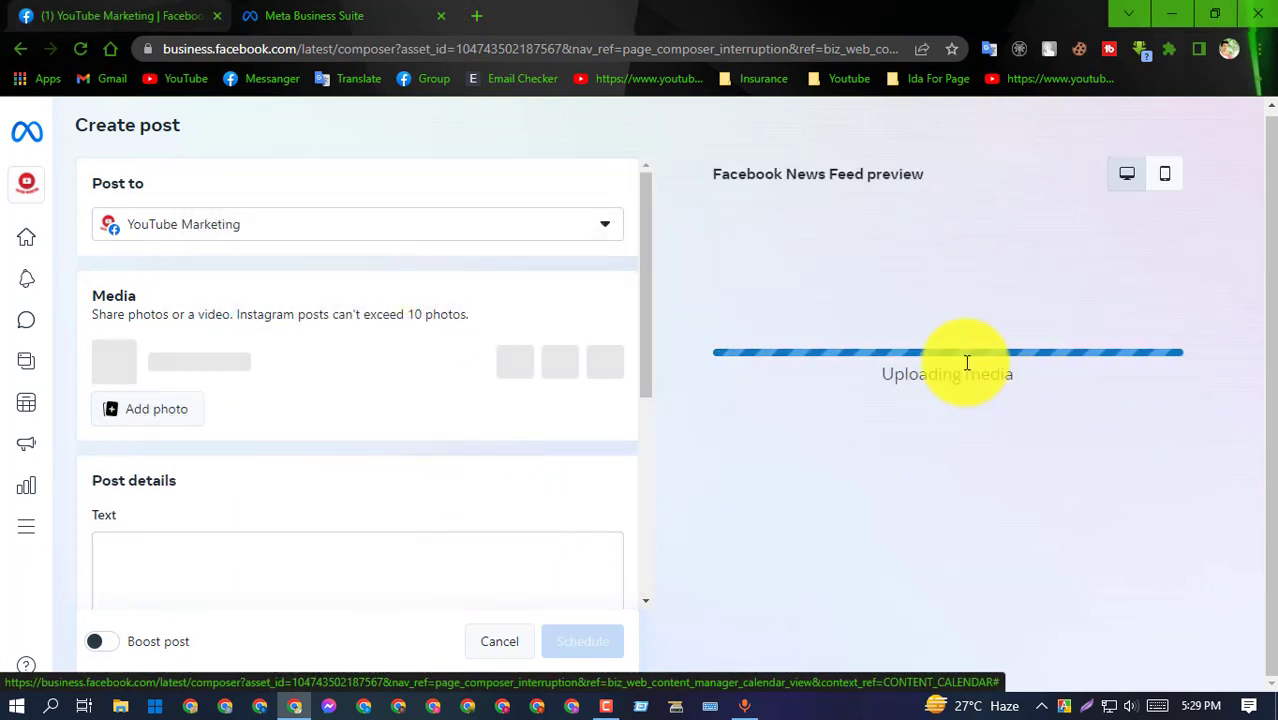
# Examine the Facebook News Feed preview of the post with the added photo
pyautogui.moveTo(706, 178); pyautogui.dragTo(933, 188)
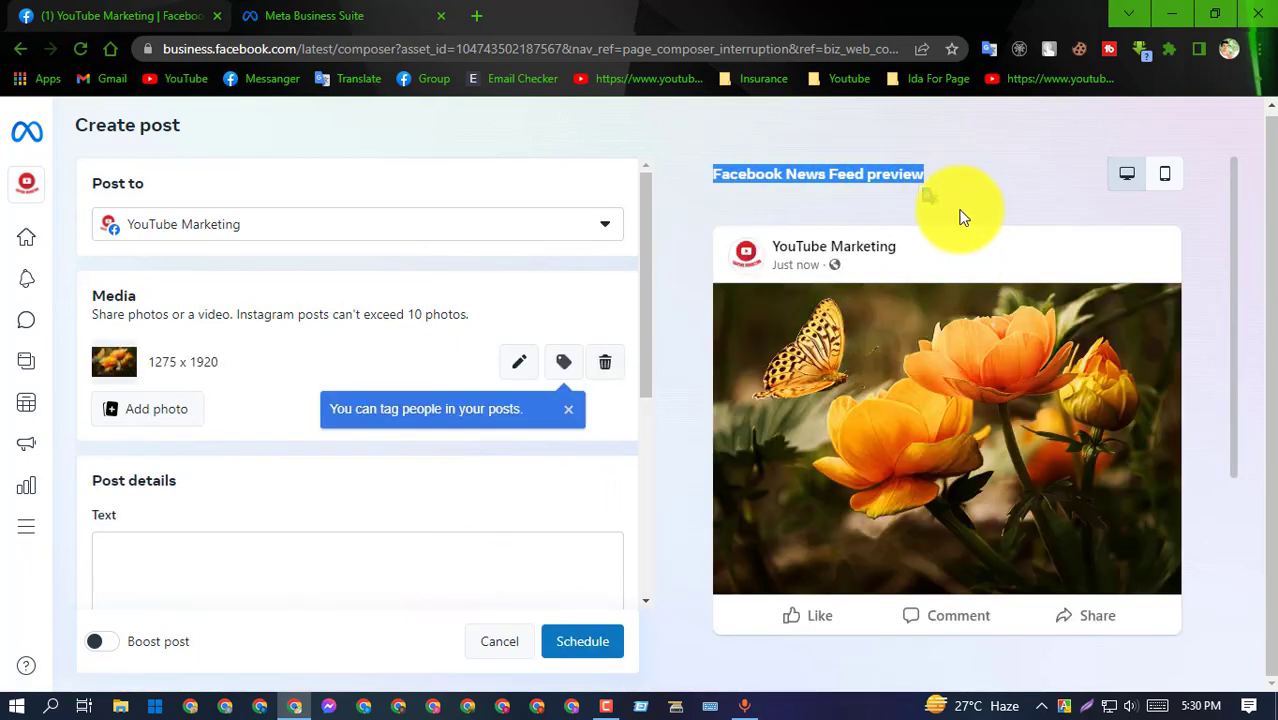
pyautogui.click(876, 176)
pyautogui.scroll(-2, 895, 300)
pyautogui.scroll(2, 881, 295)
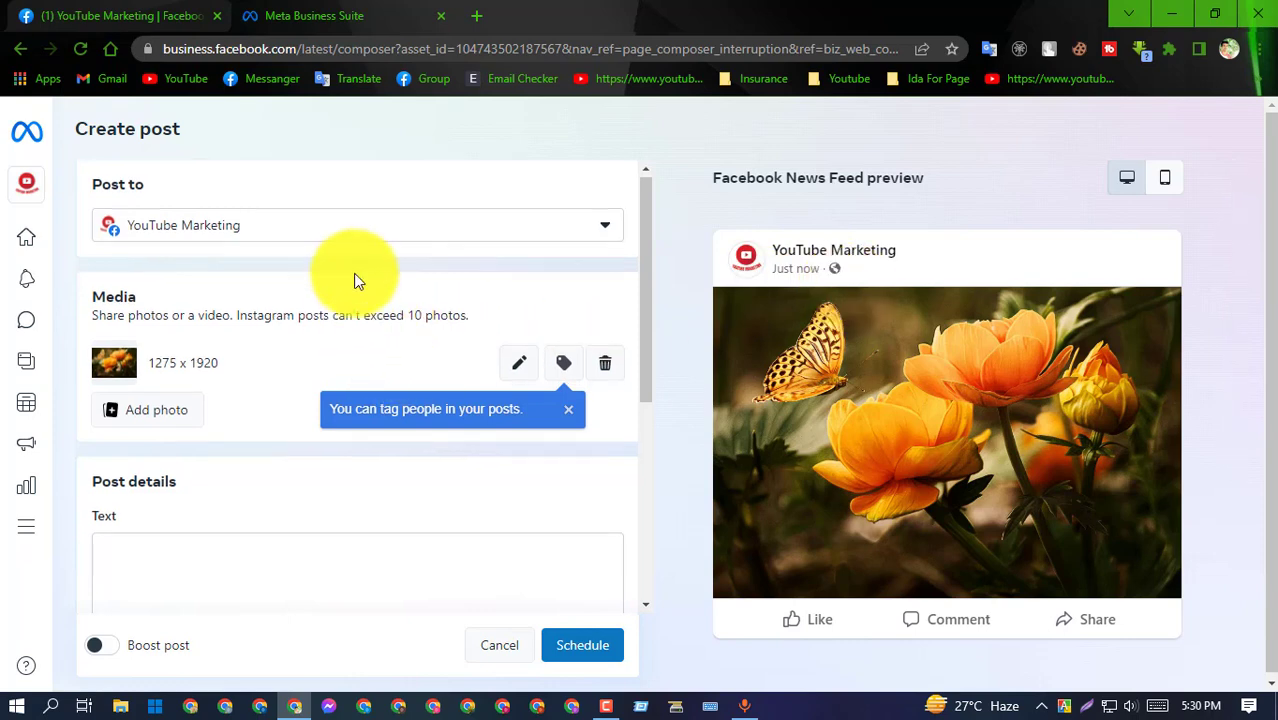
# Enter "Hello Friends," as the post's text in the post details
pyautogui.scroll(-1, 330, 340)
pyautogui.click(171, 505)
pyautogui.scroll(-3, 245, 408)
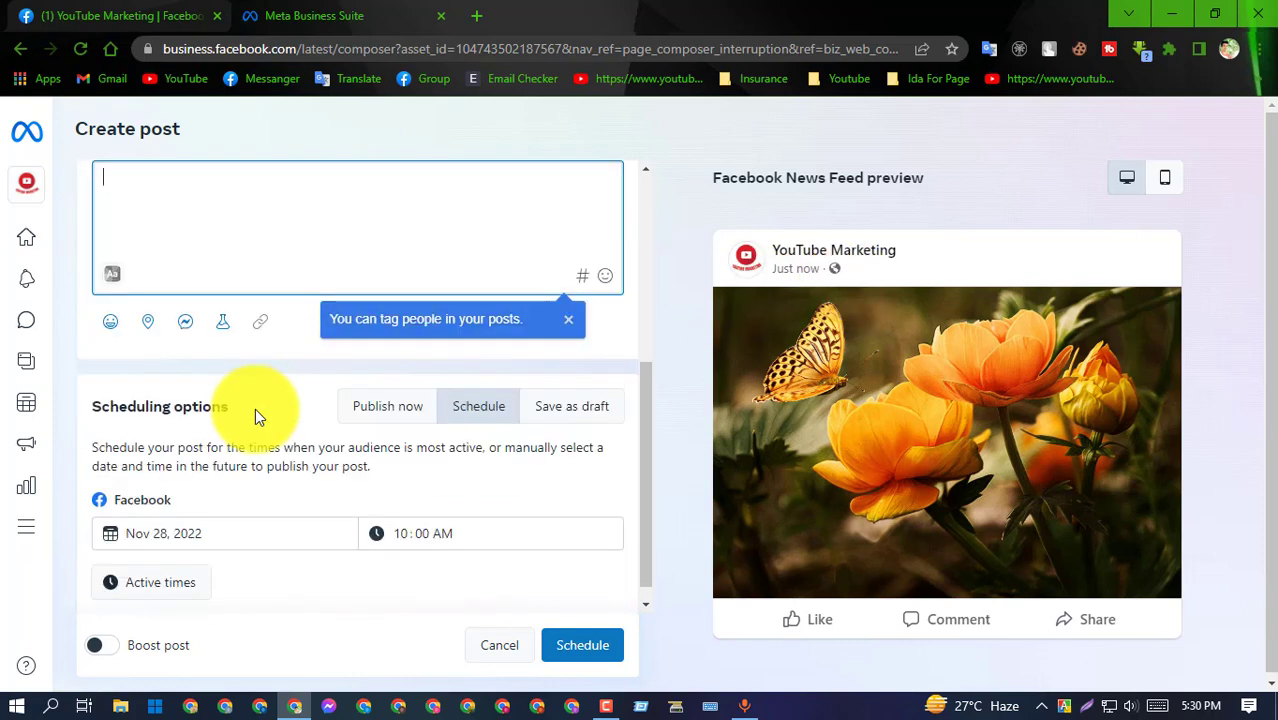
pyautogui.scroll(1, 325, 362)
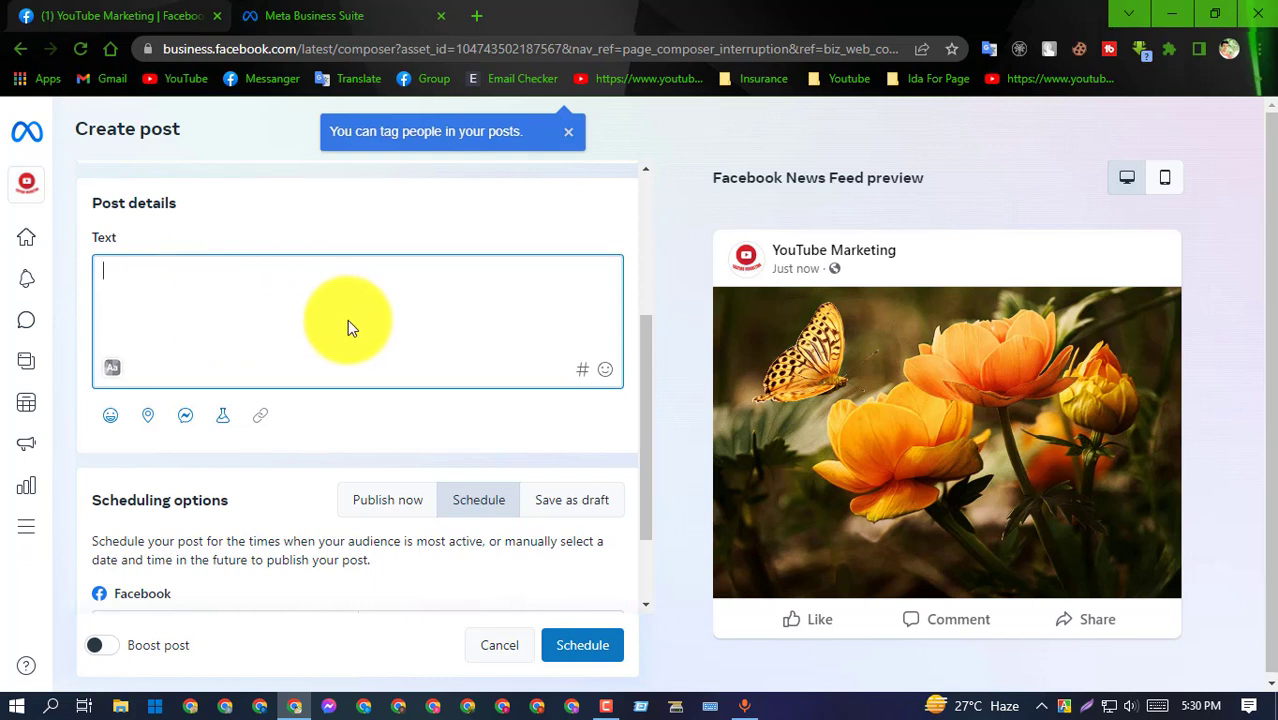
pyautogui.write('H')
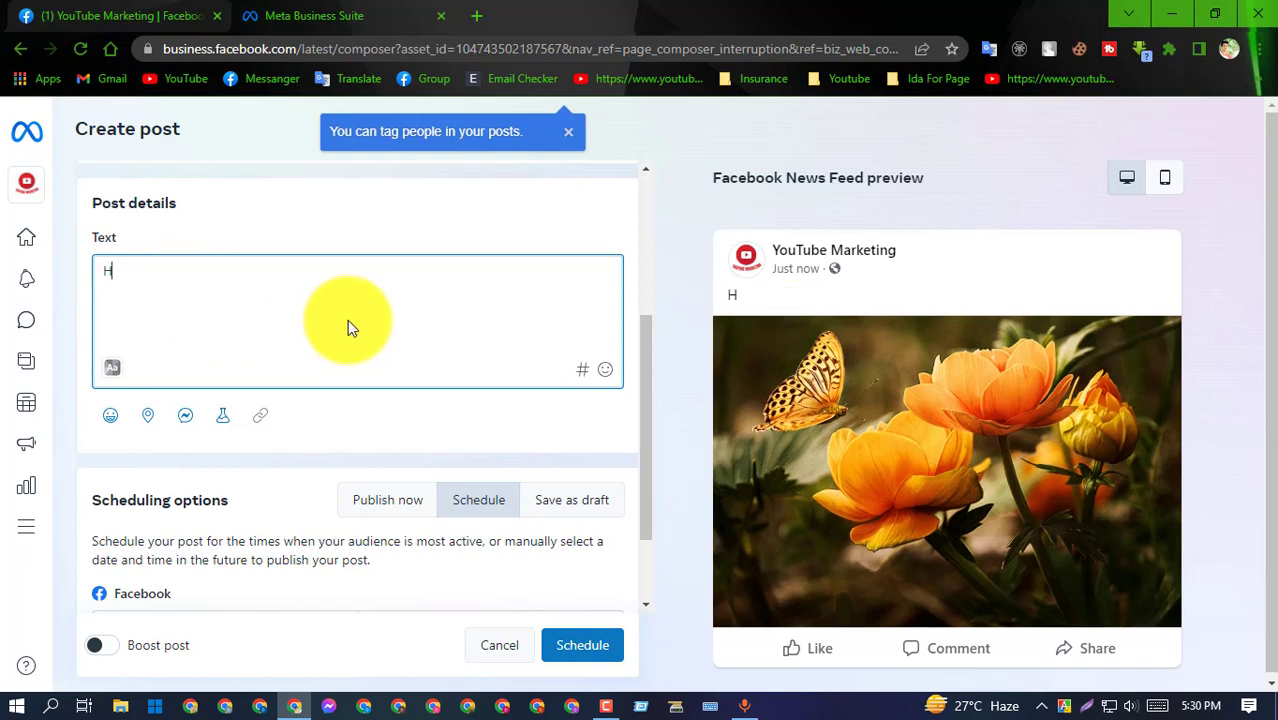
pyautogui.write('ello ')
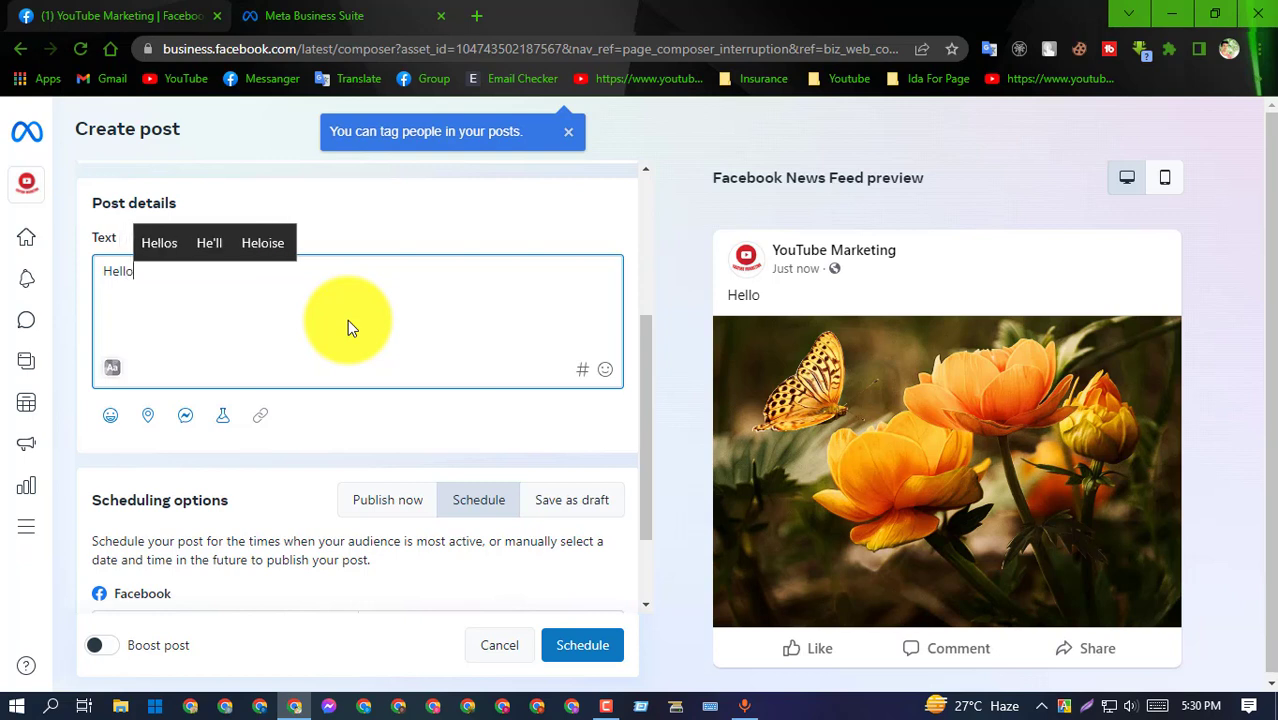
pyautogui.write('Friu')
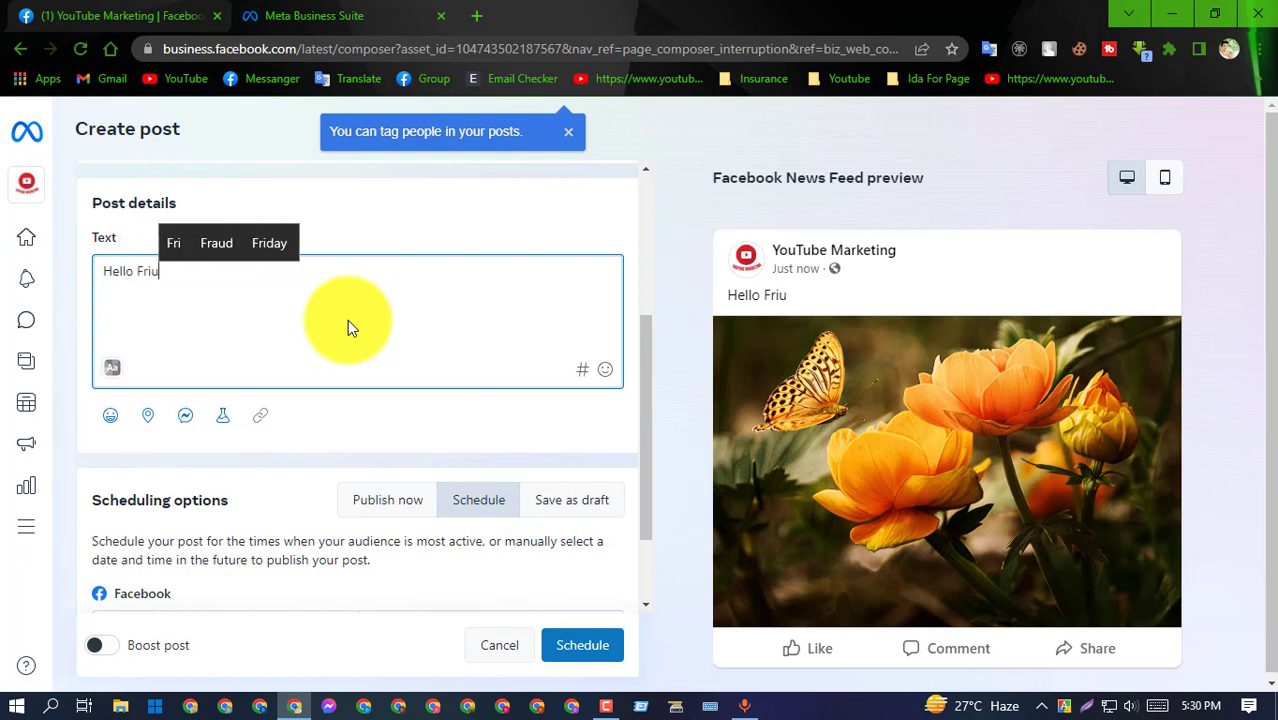
pyautogui.press('BackSpace')
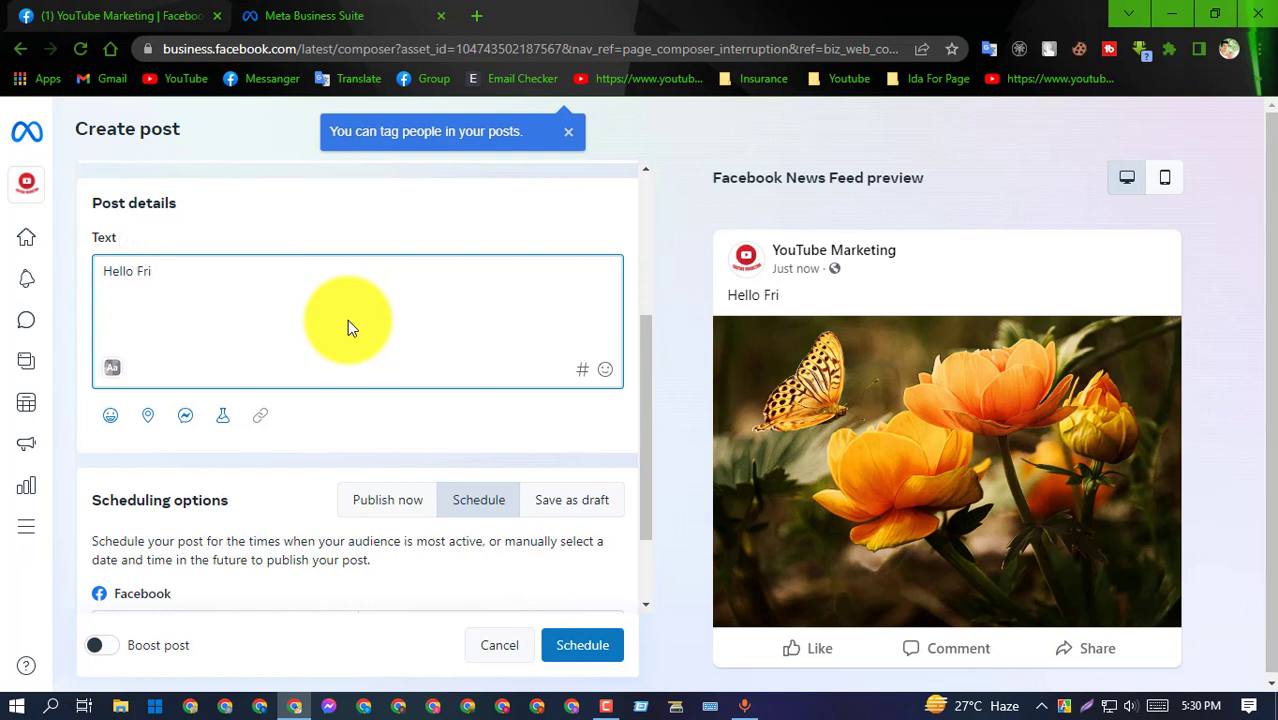
pyautogui.write('ien')
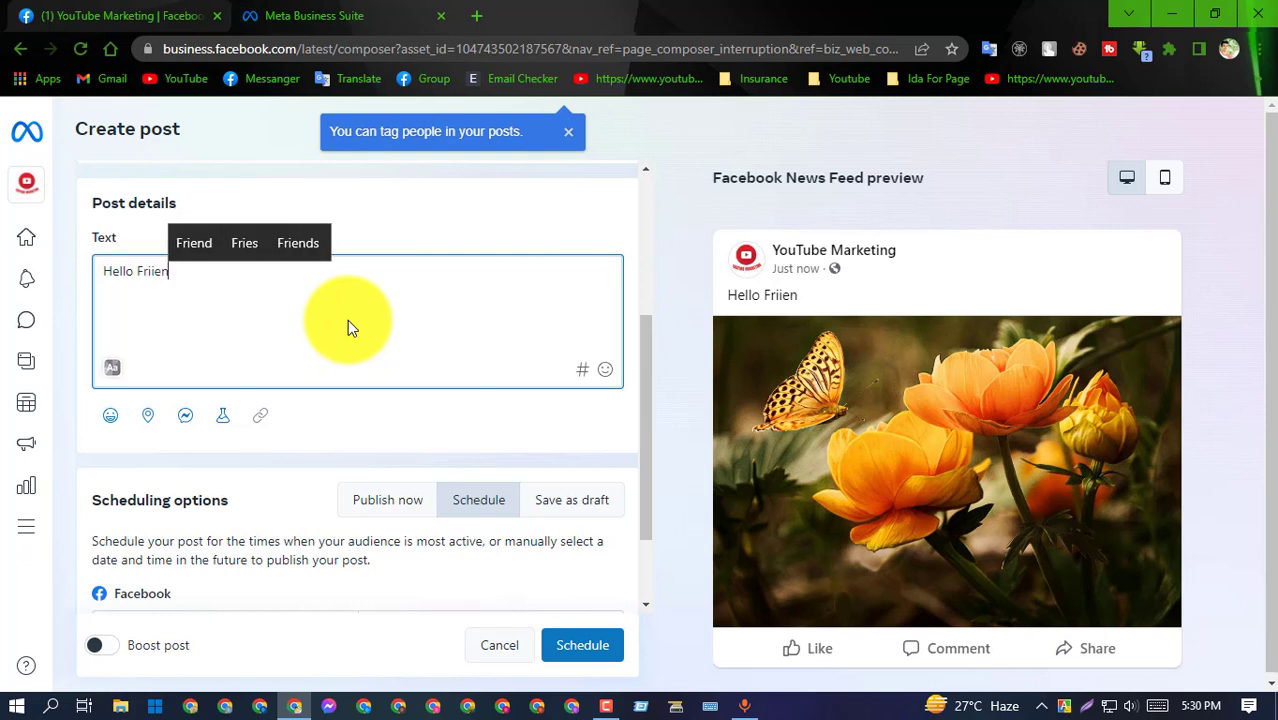
pyautogui.write('ds,')
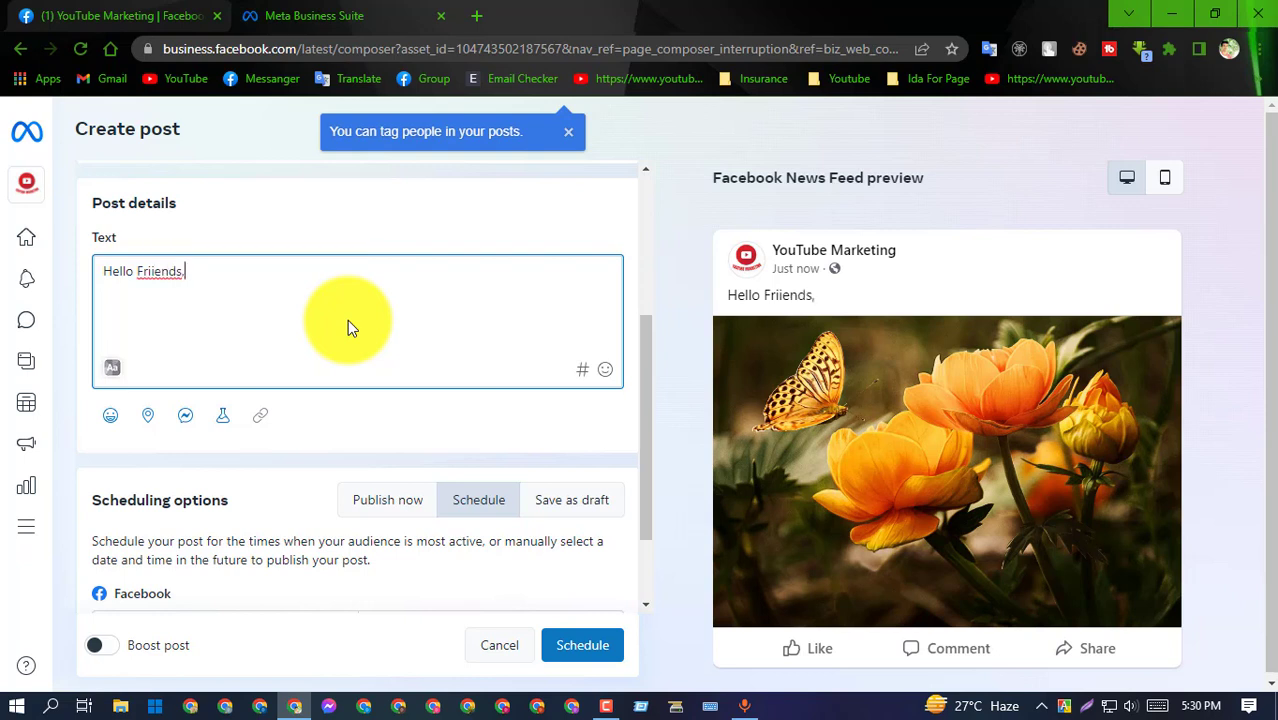
pyautogui.press('BackSpace')
pyautogui.press('BackSpace')
pyautogui.press('BackSpace')
pyautogui.press('BackSpace')
pyautogui.press('BackSpace')
pyautogui.press('BackSpace')
pyautogui.write('en')
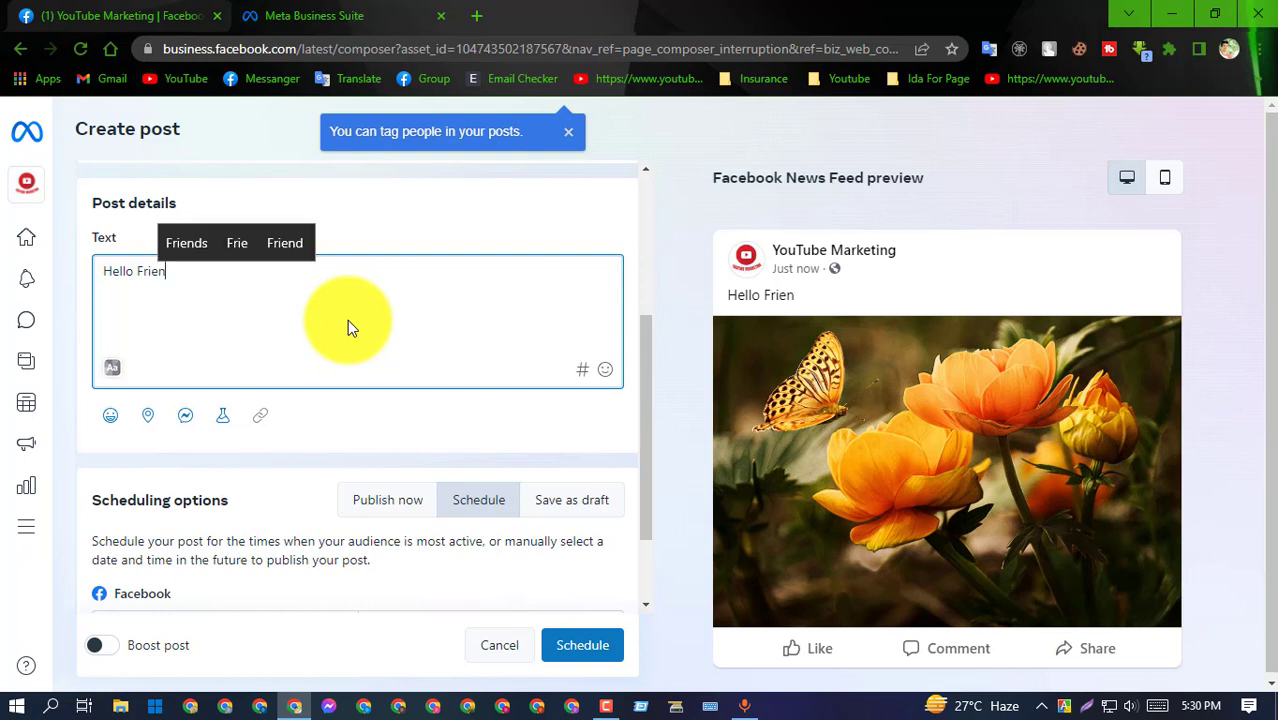
pyautogui.write('ds,')
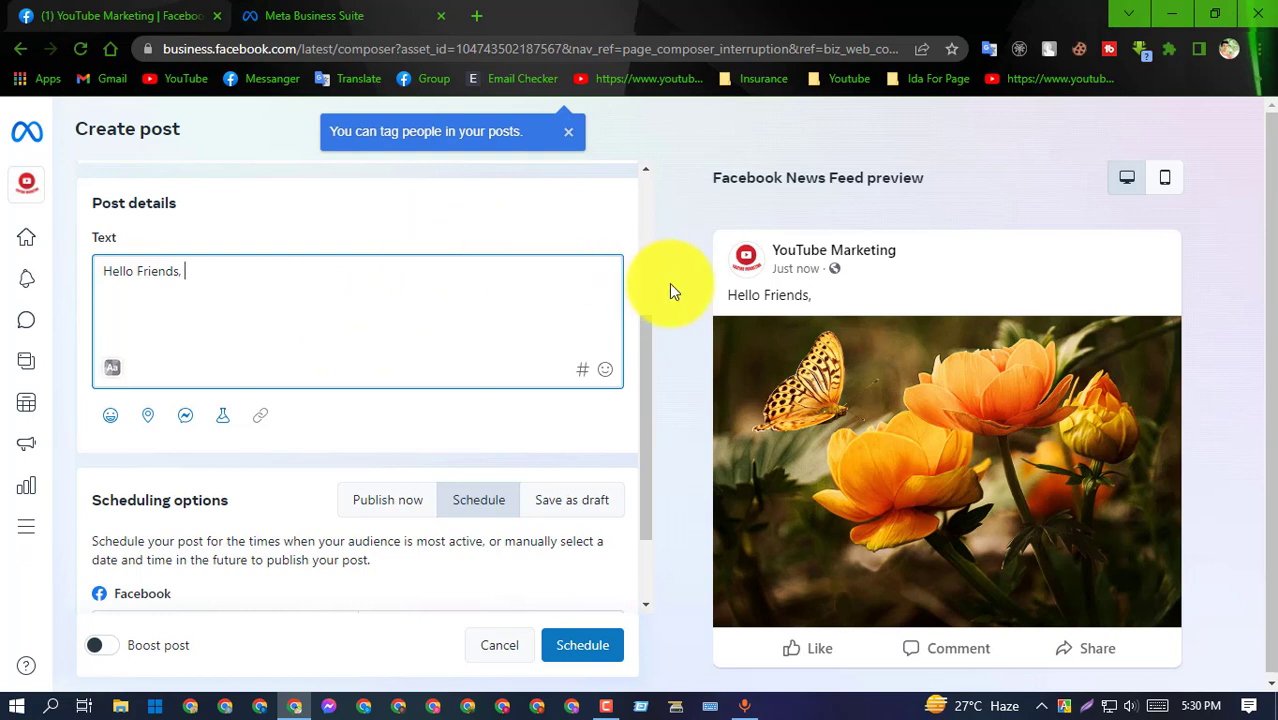
# Check how the greeting text appears above the photo in the News Feed preview and compare it with the entered text
pyautogui.moveTo(830, 295); pyautogui.dragTo(724, 298)
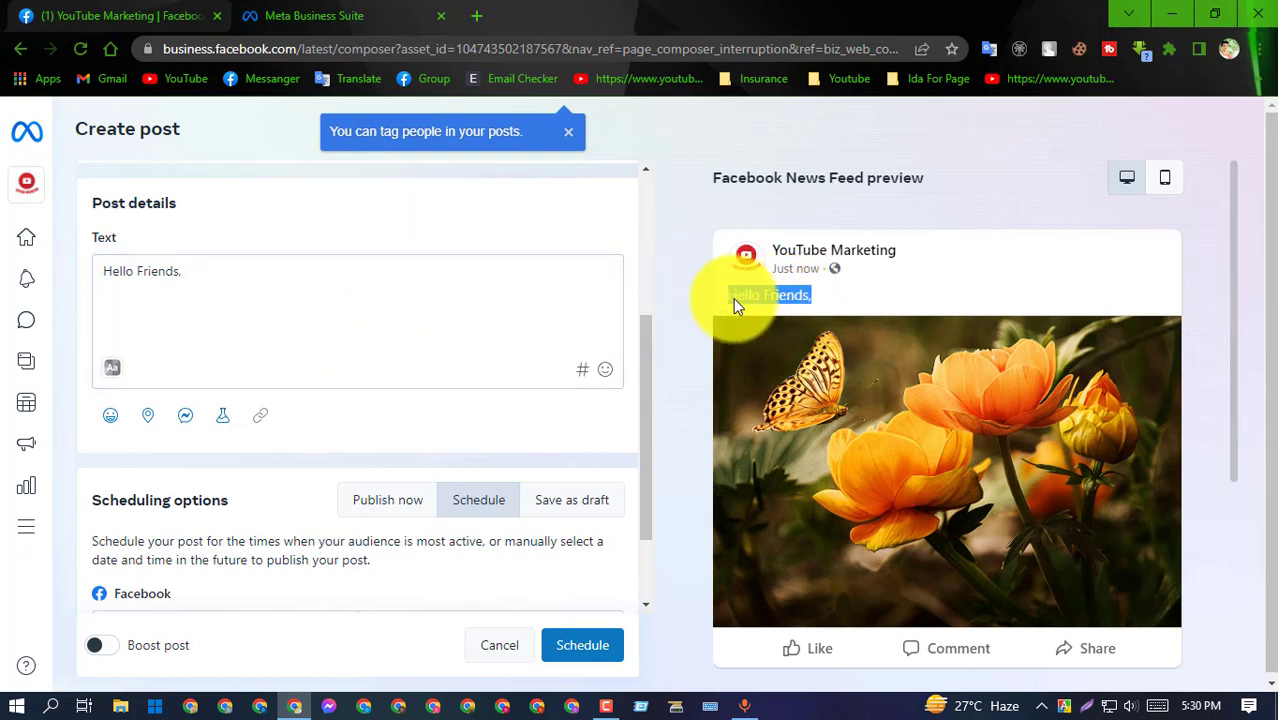
pyautogui.click(740, 298)
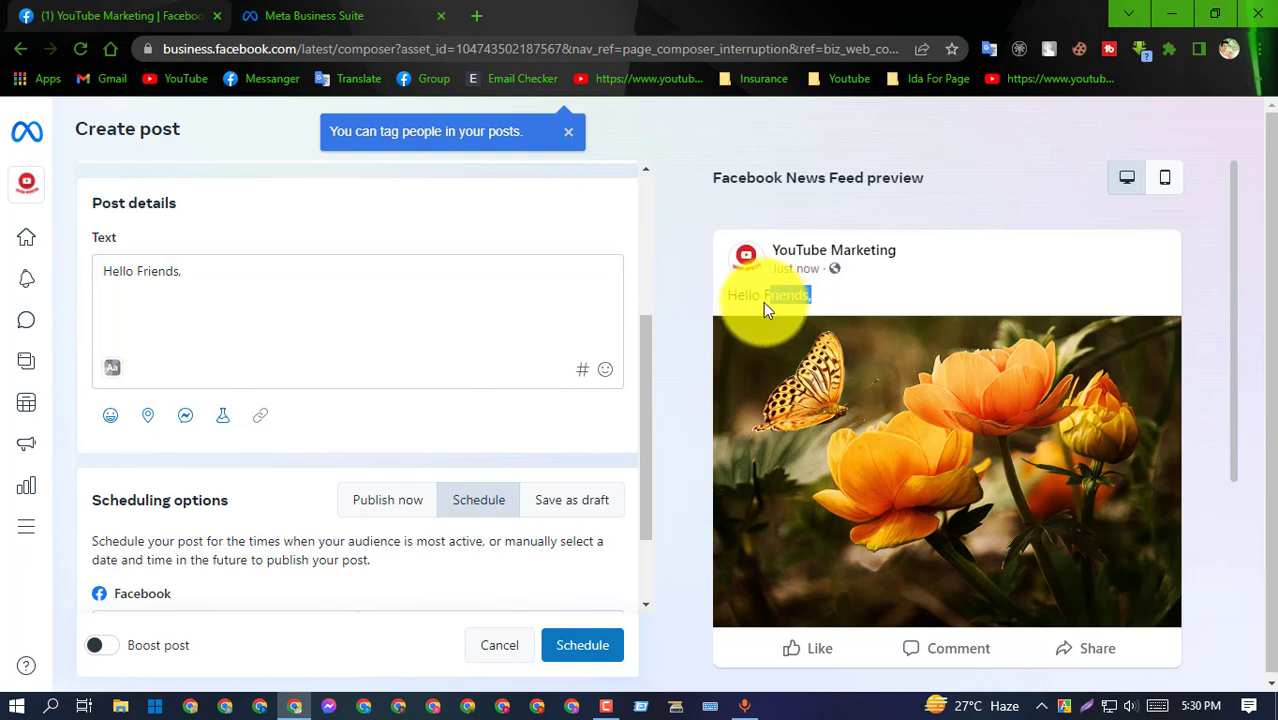
pyautogui.click(791, 294)
pyautogui.moveTo(825, 296); pyautogui.dragTo(736, 308)
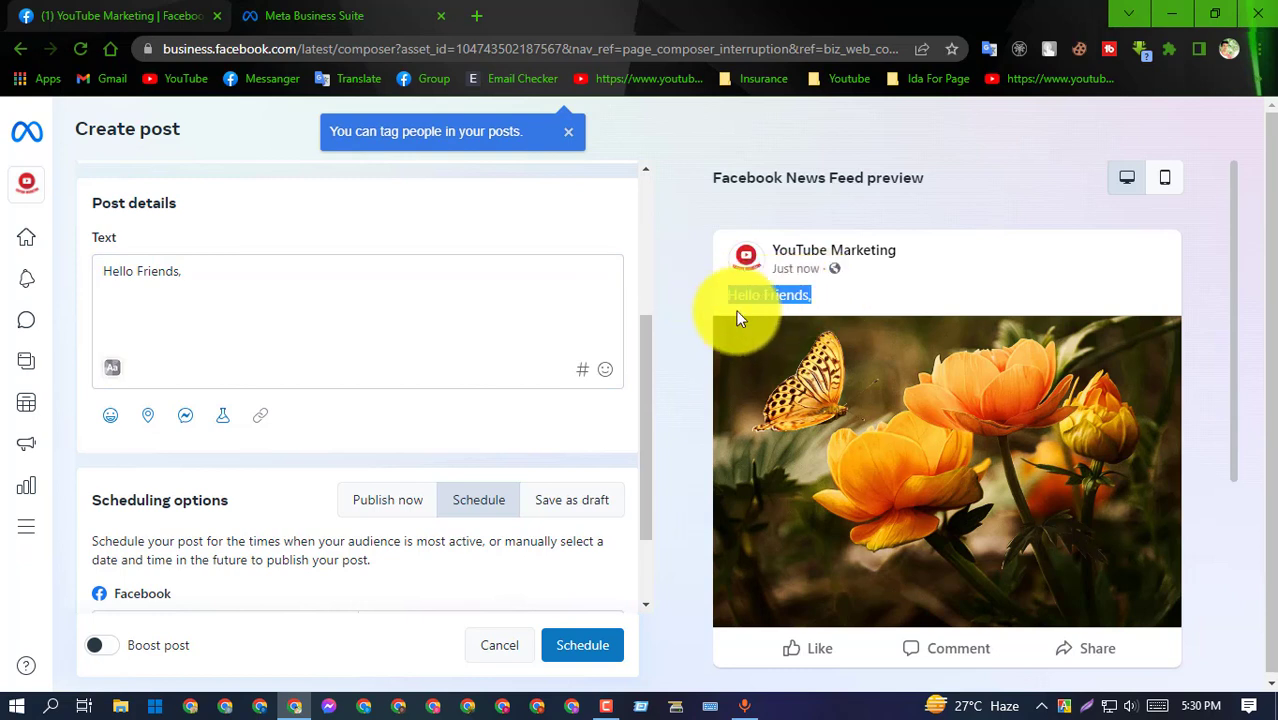
pyautogui.click(745, 304)
pyautogui.click(226, 263)
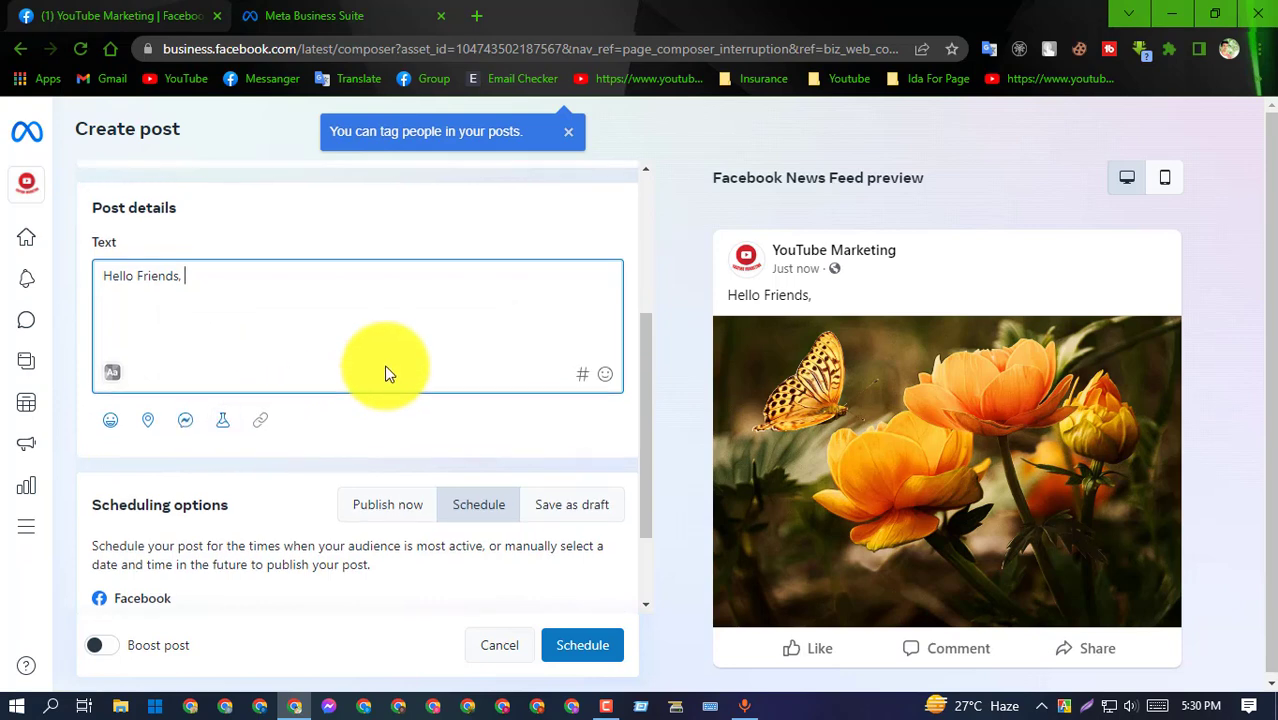
pyautogui.scroll(3, 385, 365)
pyautogui.scroll(-3, 285, 354)
pyautogui.click(328, 277)
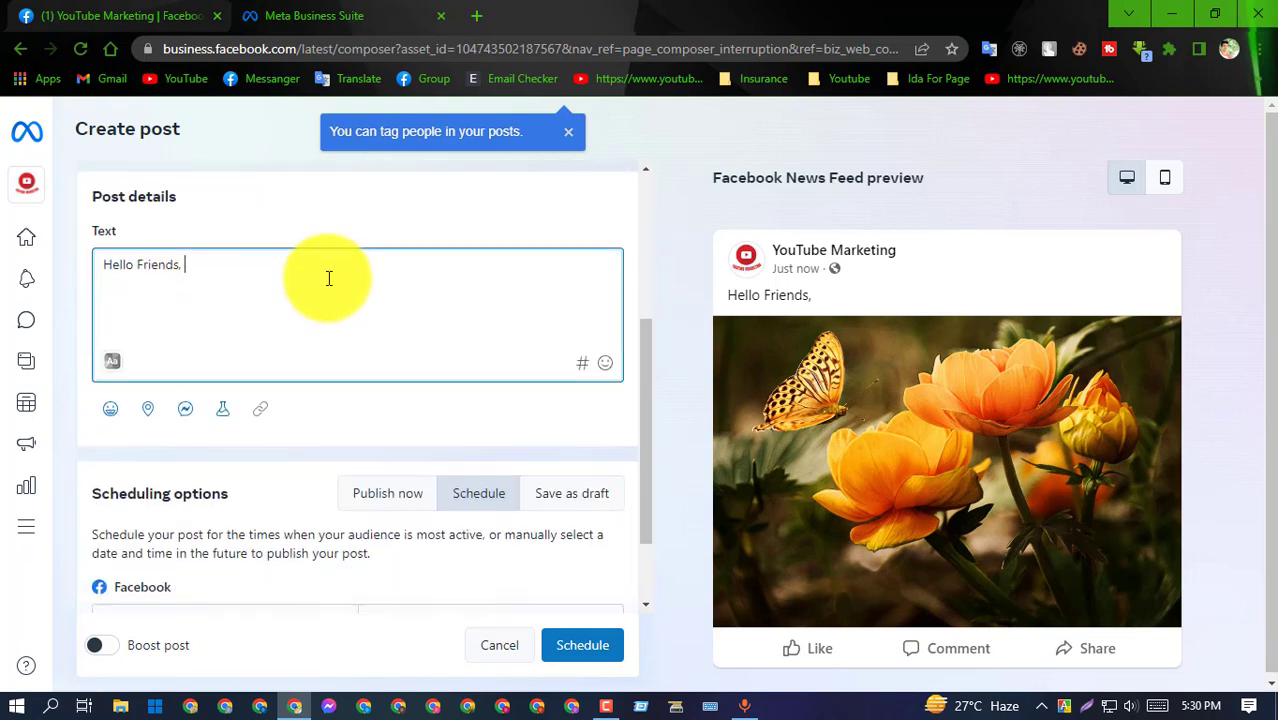
# Choose scheduled publishing and set the Facebook post for Nov 28, 2022 at 12:00 AM
pyautogui.scroll(-2, 240, 470)
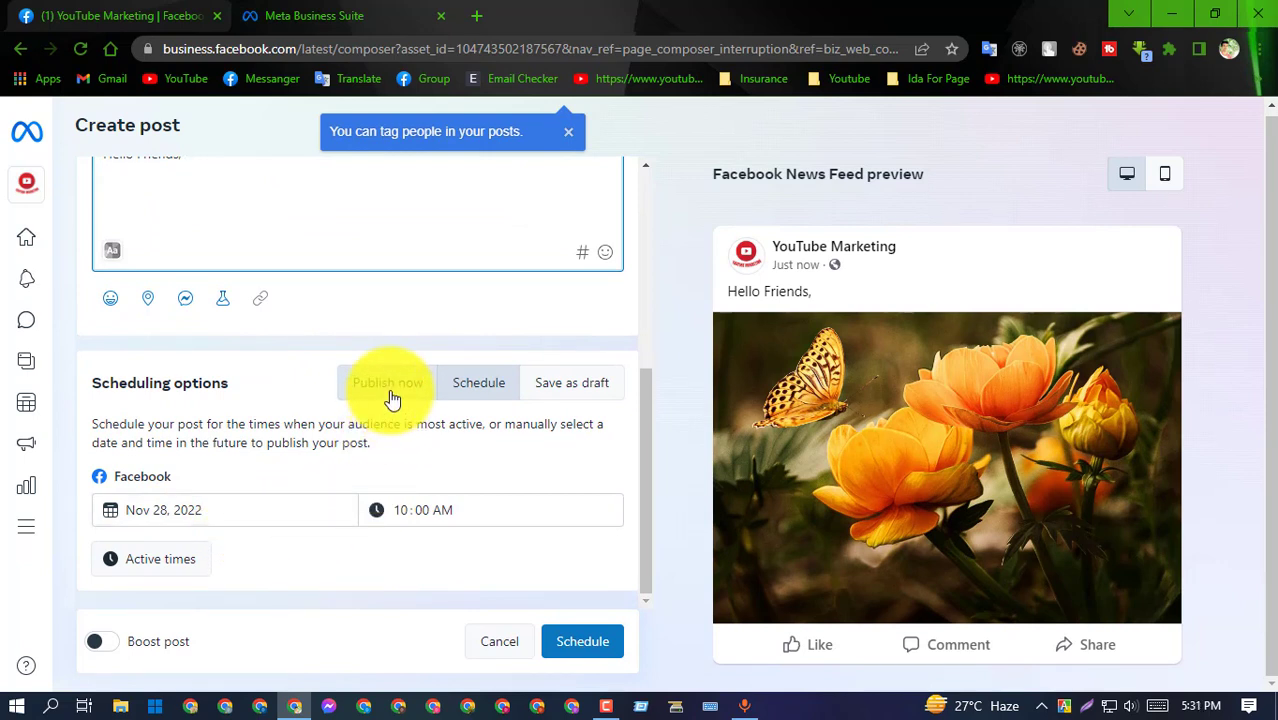
pyautogui.click(489, 391)
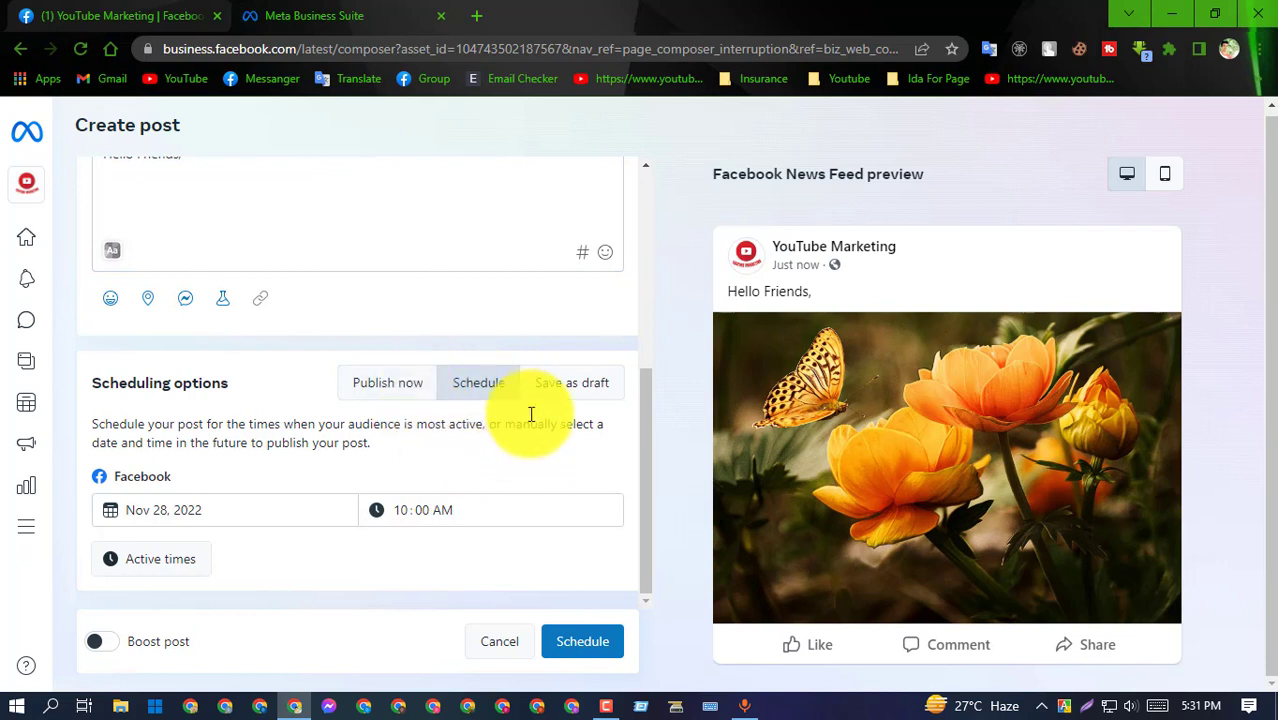
pyautogui.click(248, 510)
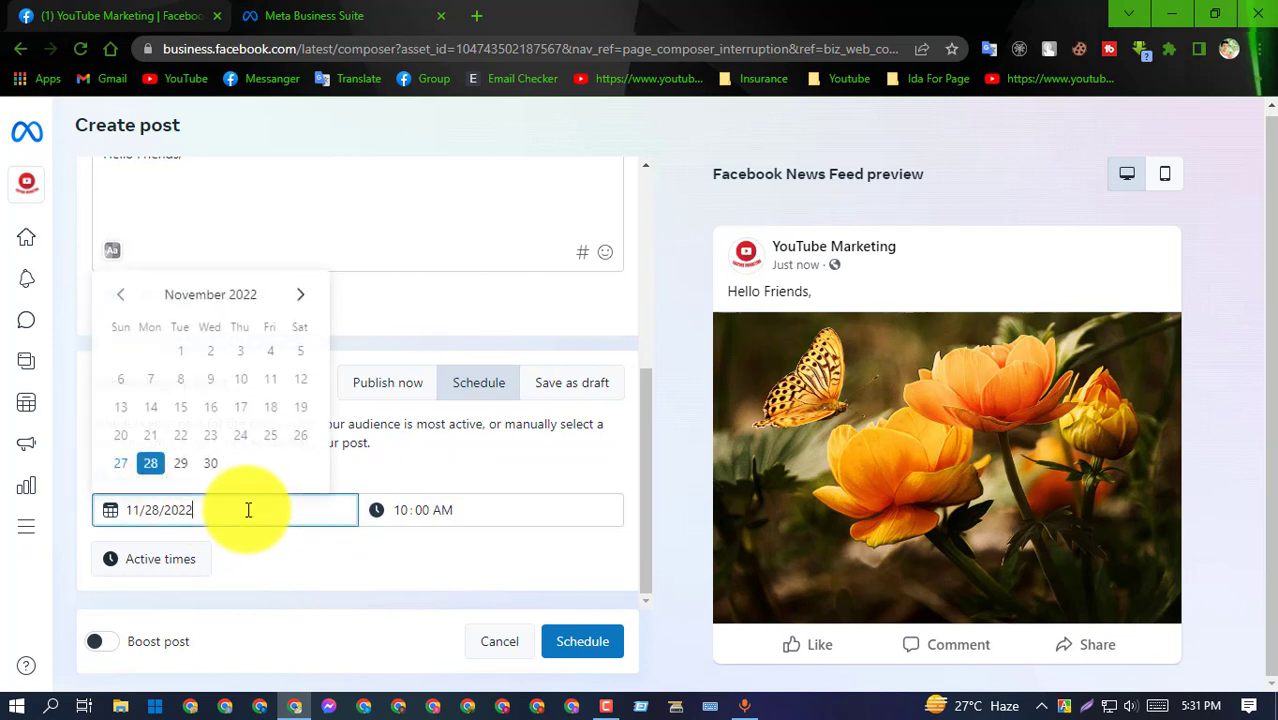
pyautogui.click(148, 463)
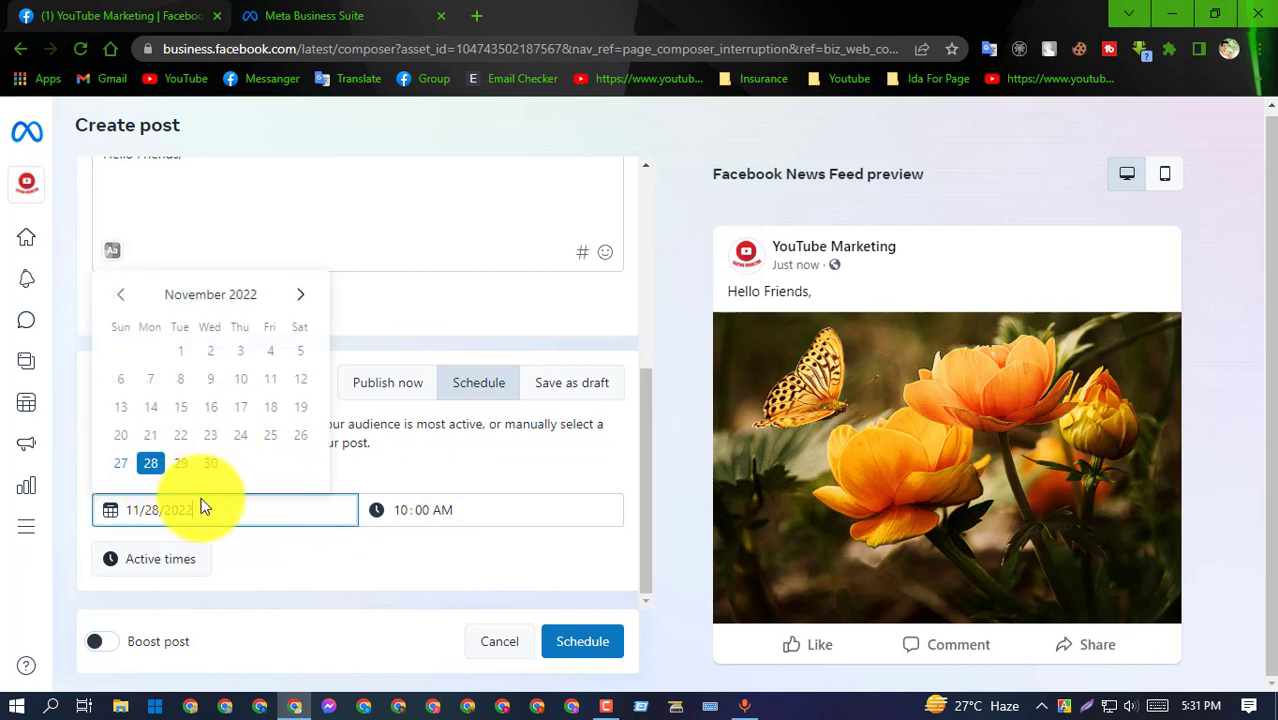
pyautogui.click(410, 510)
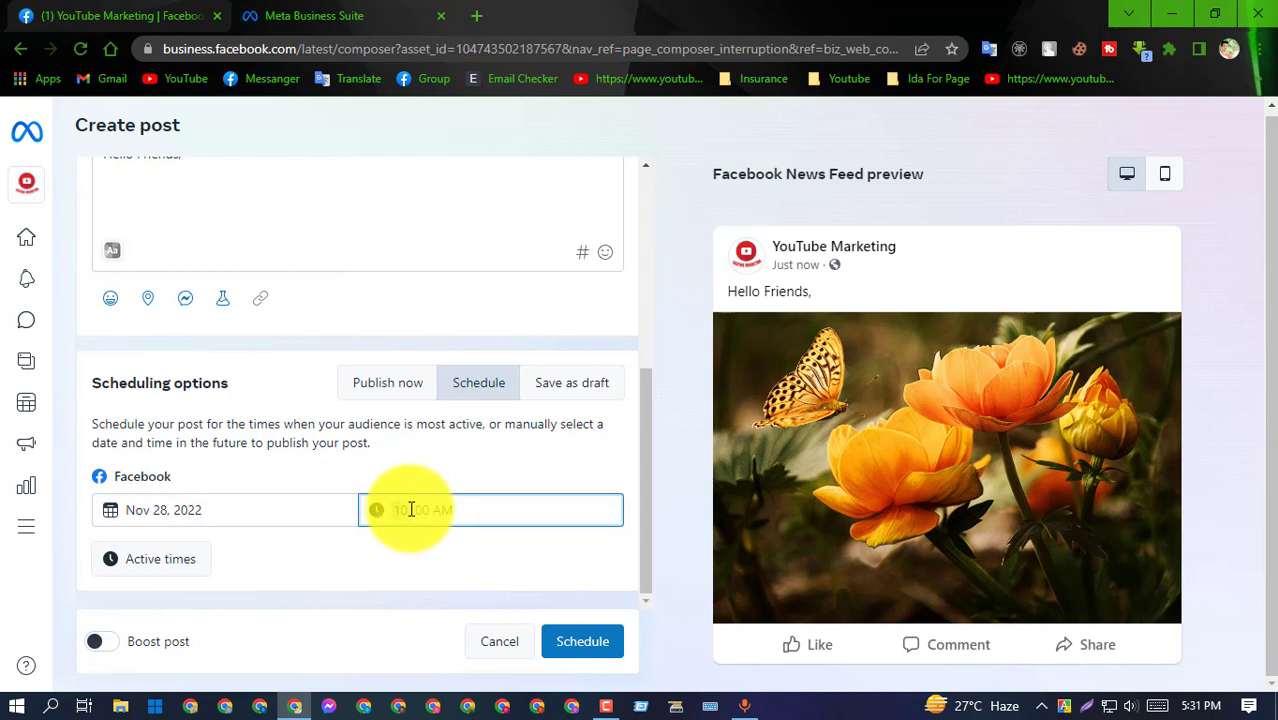
pyautogui.write('12')
pyautogui.click(476, 511)
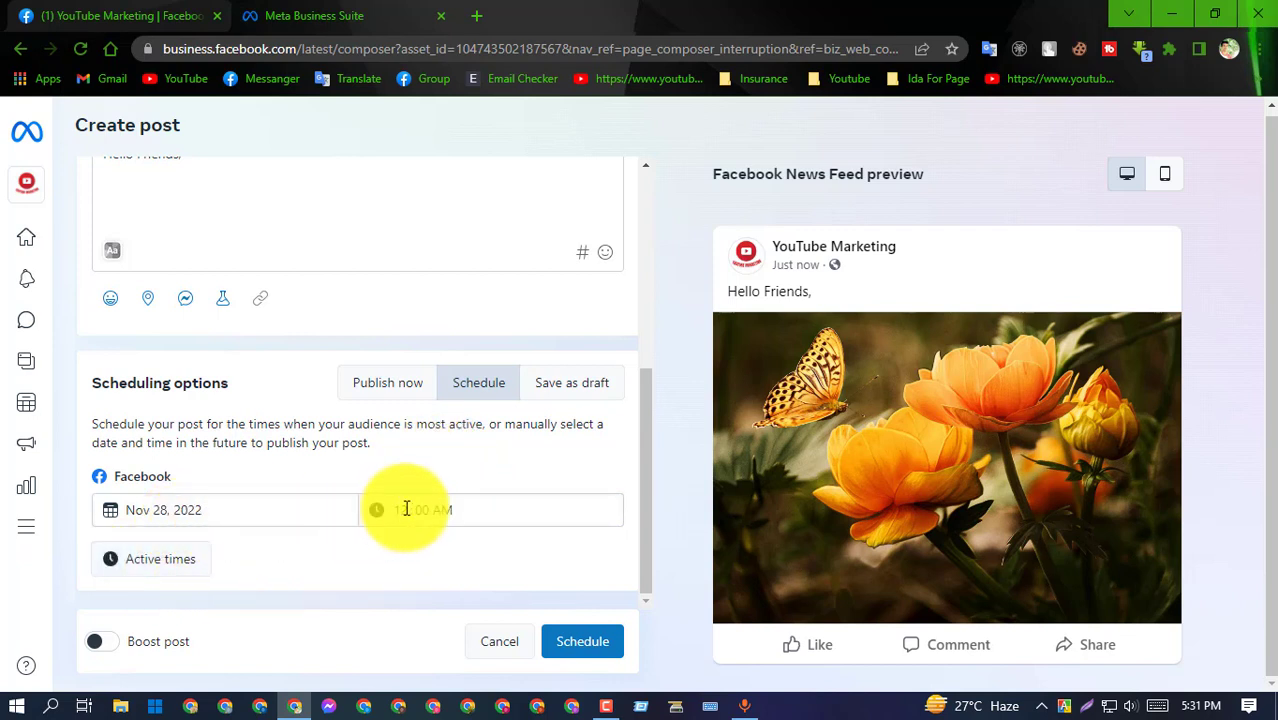
# Review the scheduled date and time together with the media and text sections of the post form
pyautogui.moveTo(462, 513); pyautogui.dragTo(157, 518)
pyautogui.click(306, 568)
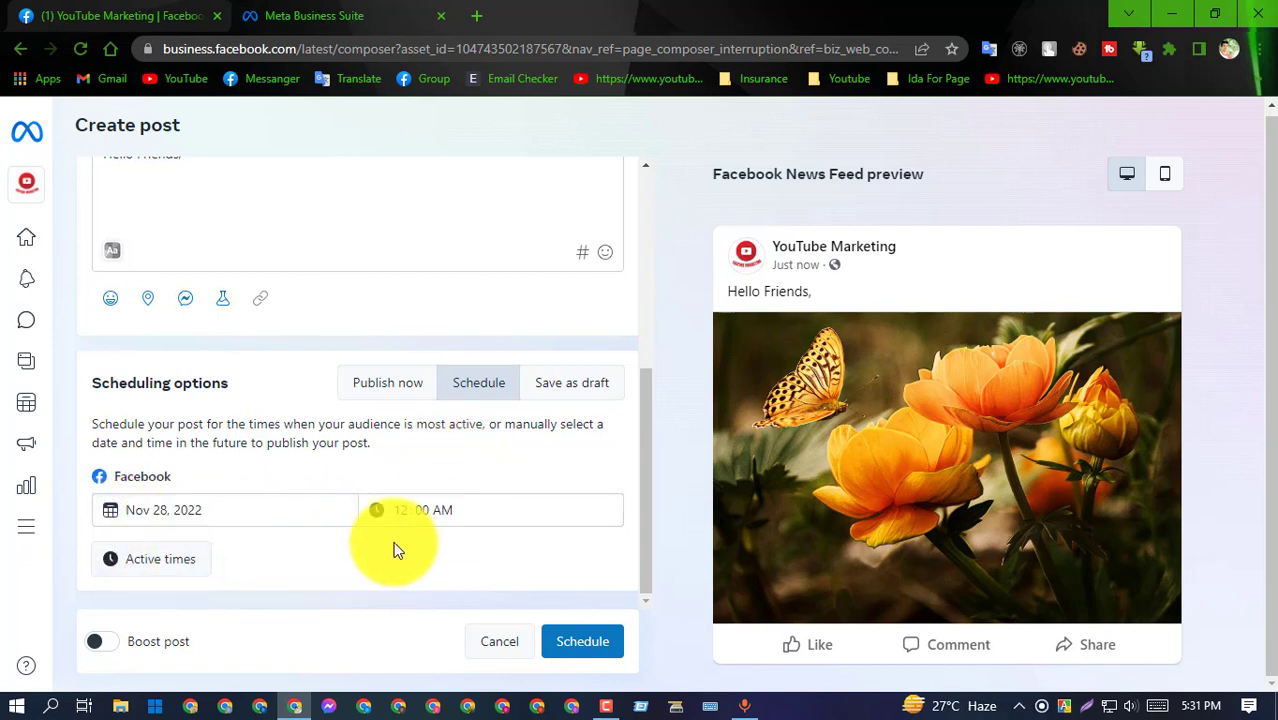
pyautogui.moveTo(468, 512); pyautogui.dragTo(116, 510)
pyautogui.click(310, 550)
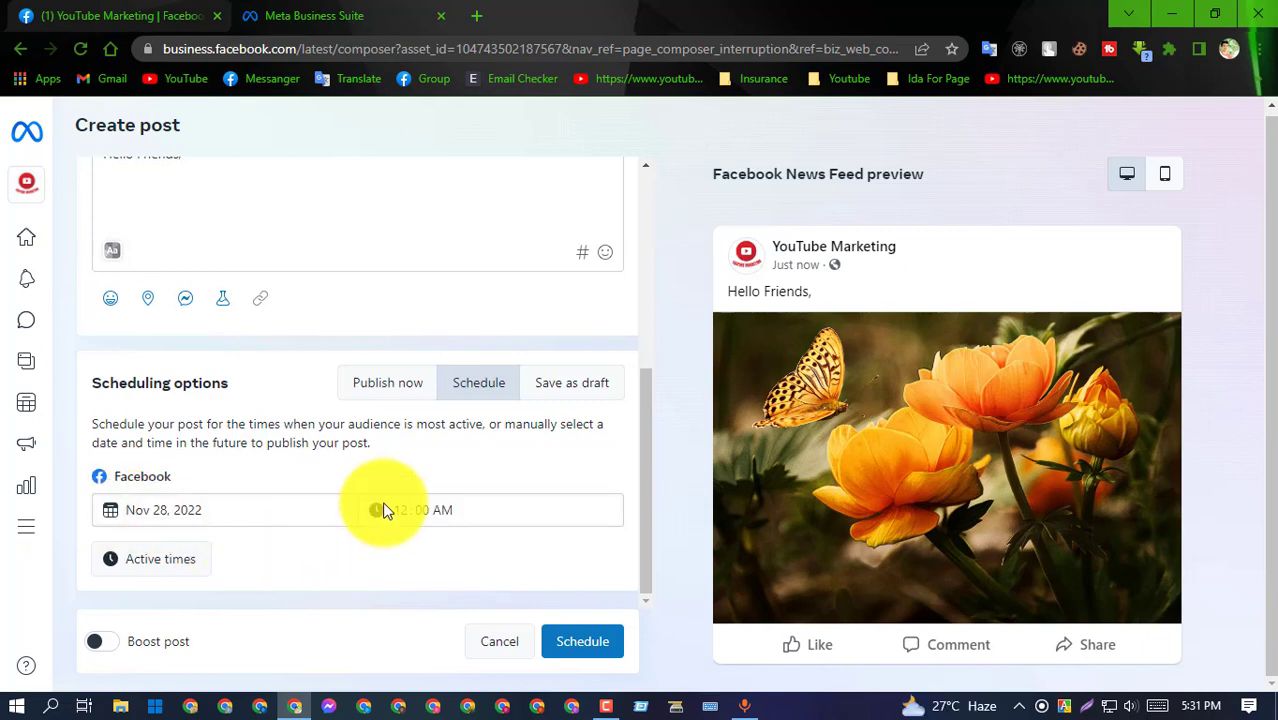
pyautogui.scroll(4, 428, 502)
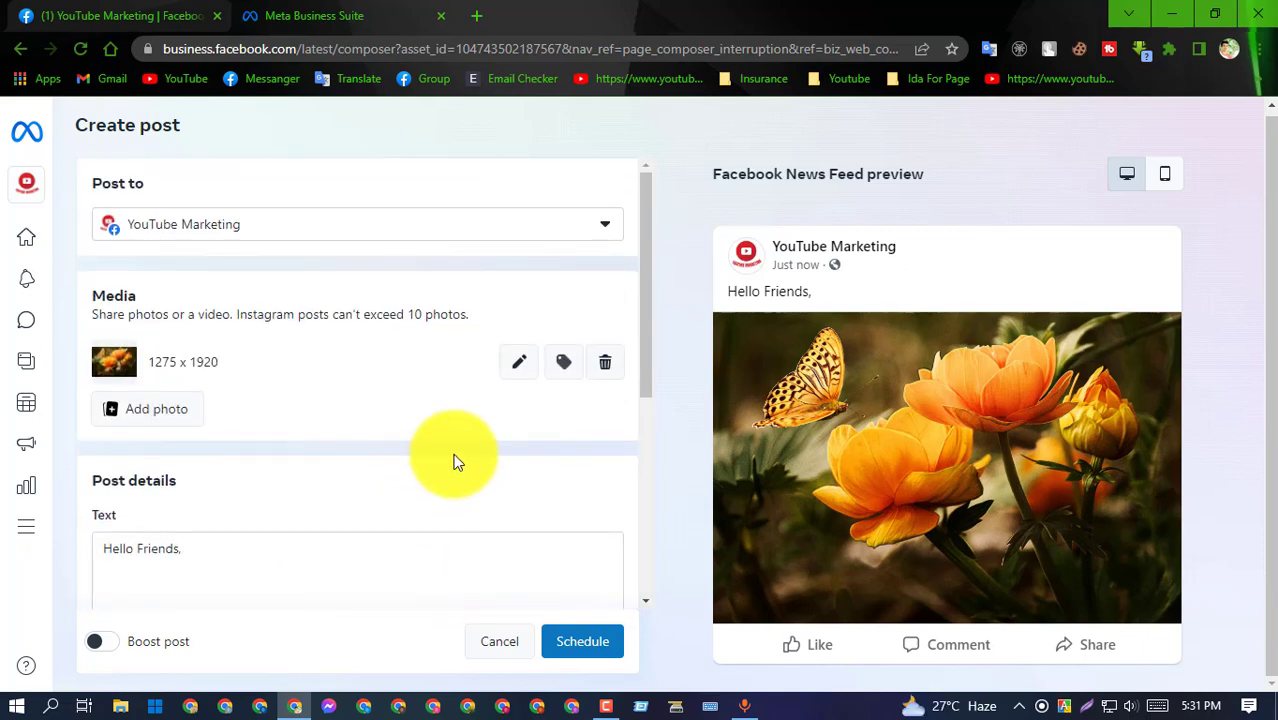
pyautogui.scroll(-3, 453, 456)
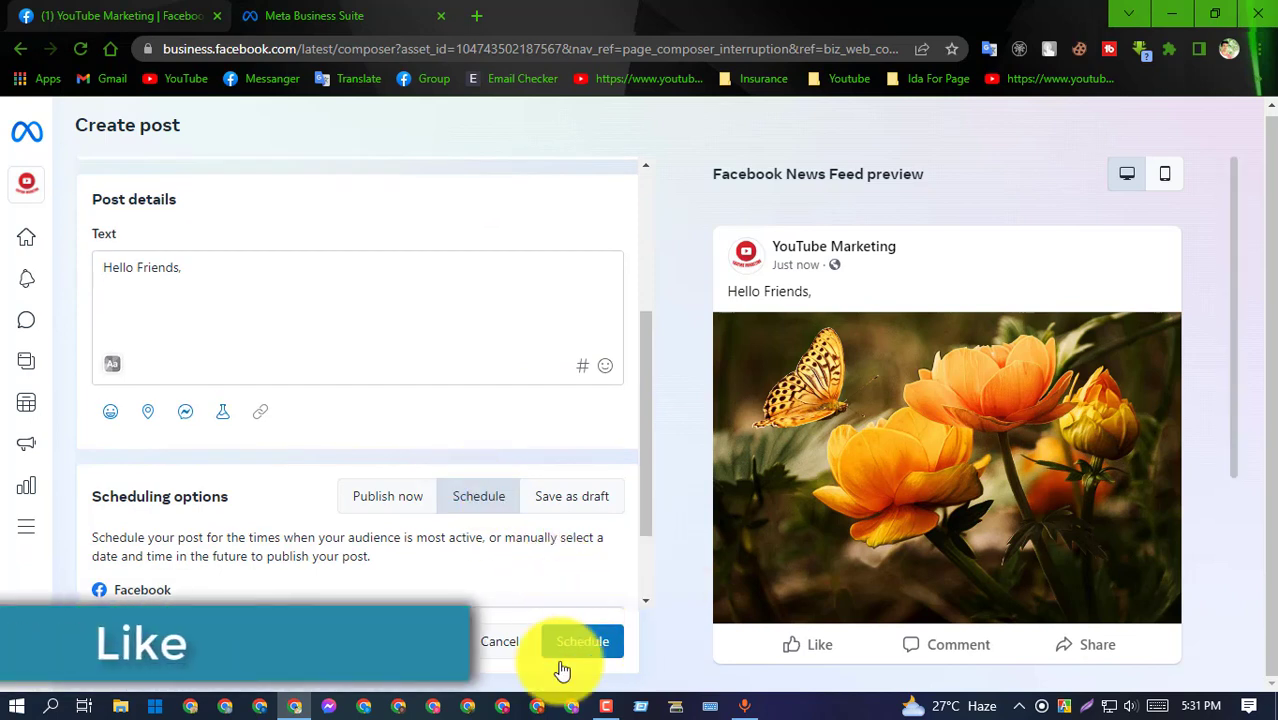
pyautogui.click(592, 641)
pyautogui.click(590, 645)
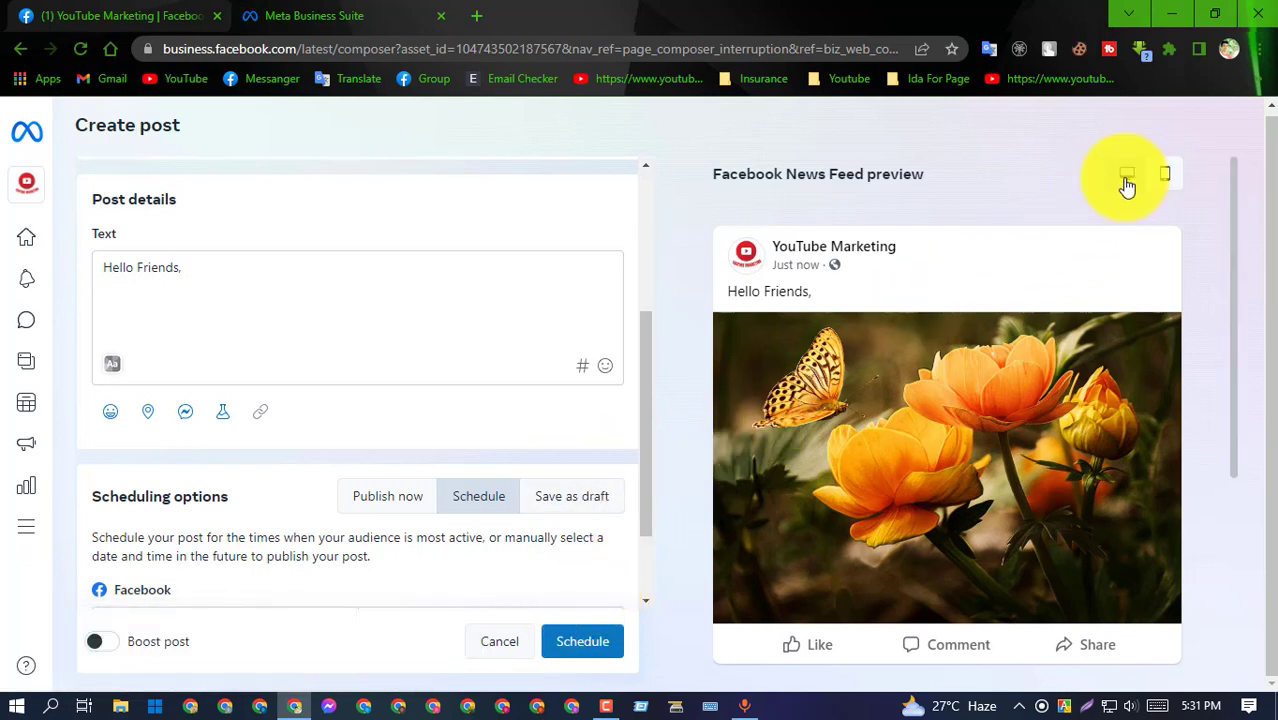
# Compare the desktop and mobile versions of the News Feed preview for the whole post
pyautogui.scroll(-3, 862, 320)
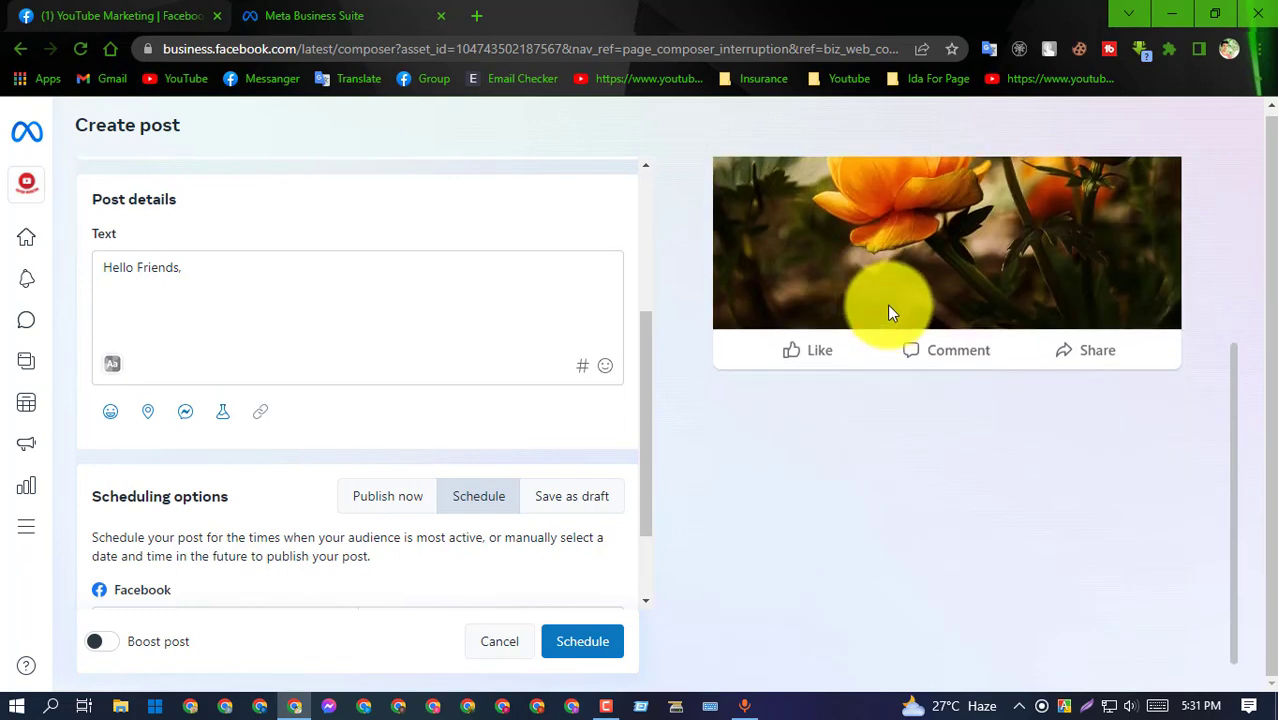
pyautogui.scroll(3, 889, 306)
pyautogui.click(1171, 174)
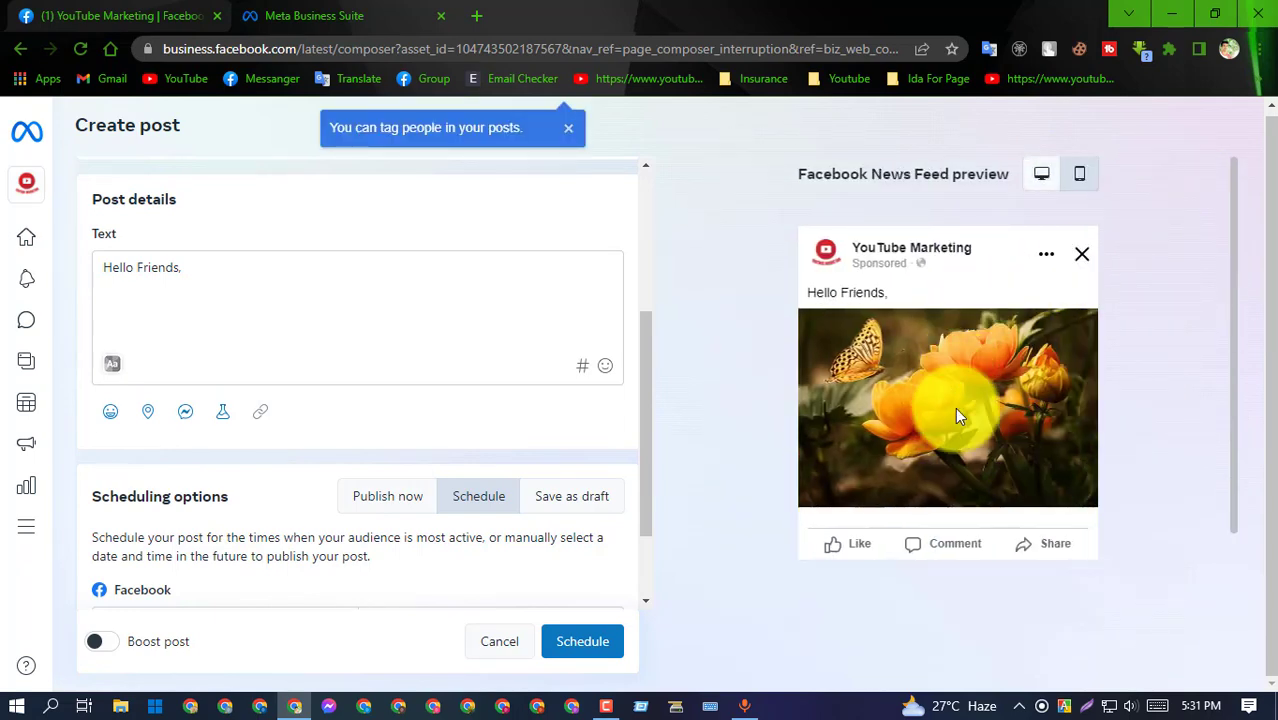
pyautogui.scroll(-3, 955, 405)
pyautogui.scroll(3, 956, 345)
pyautogui.click(1042, 174)
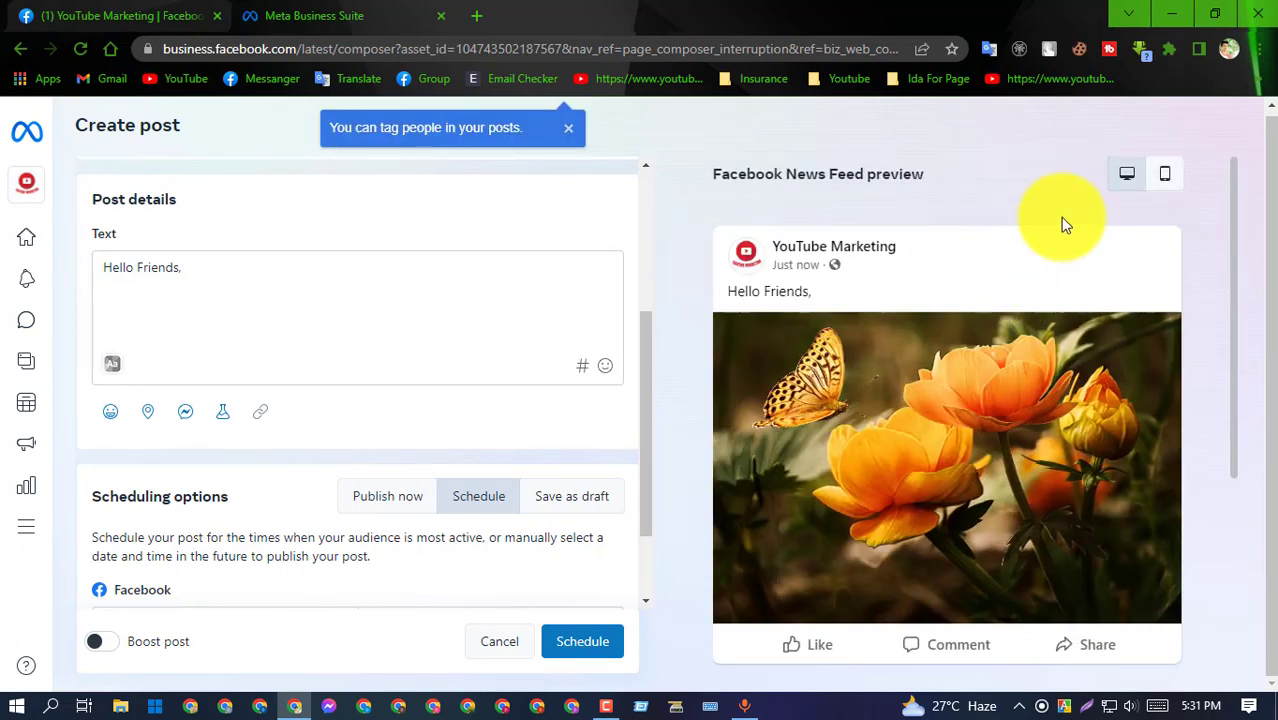
pyautogui.click(1170, 176)
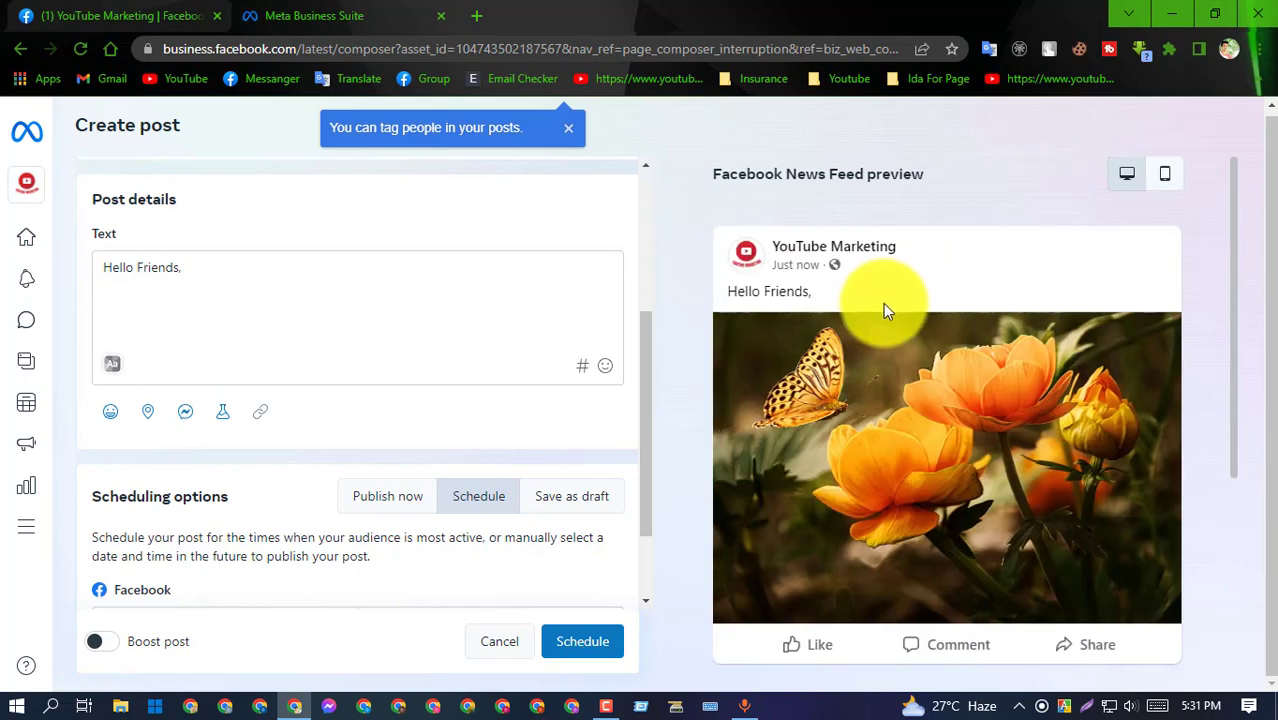
pyautogui.click(1165, 173)
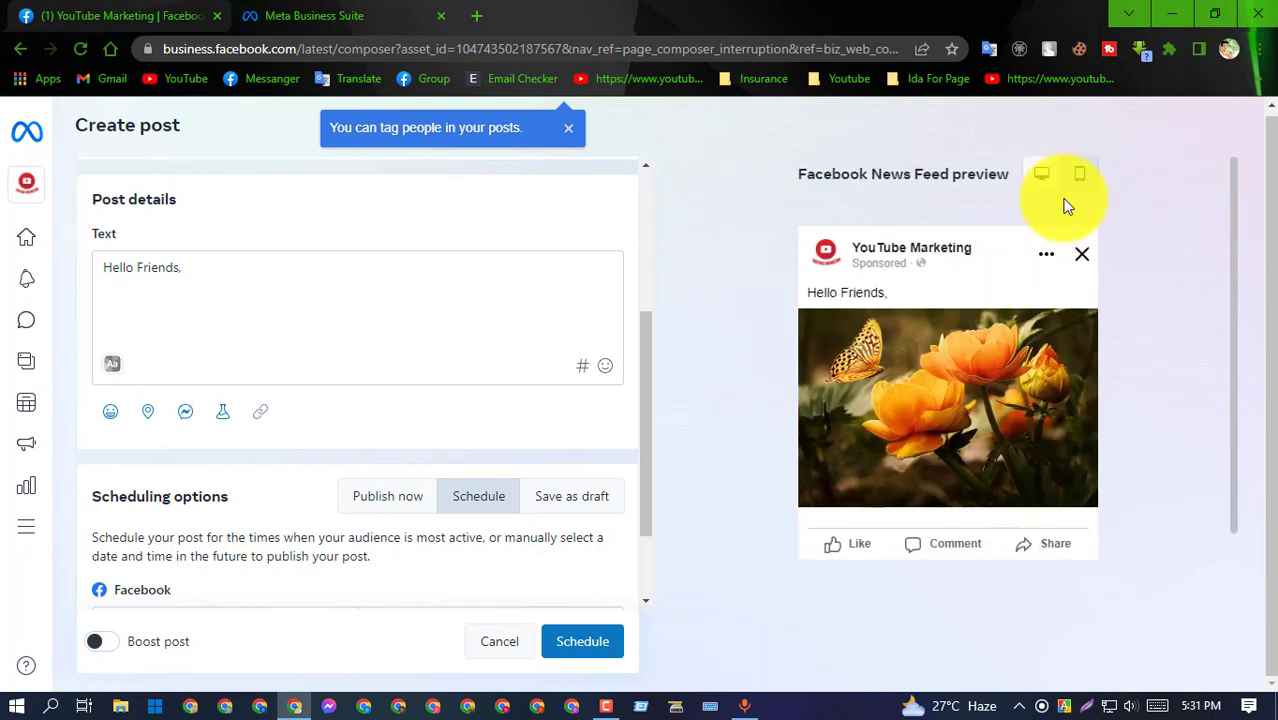
# Submit the photo post for scheduled publishing without enabling the boost
pyautogui.scroll(-2, 822, 323)
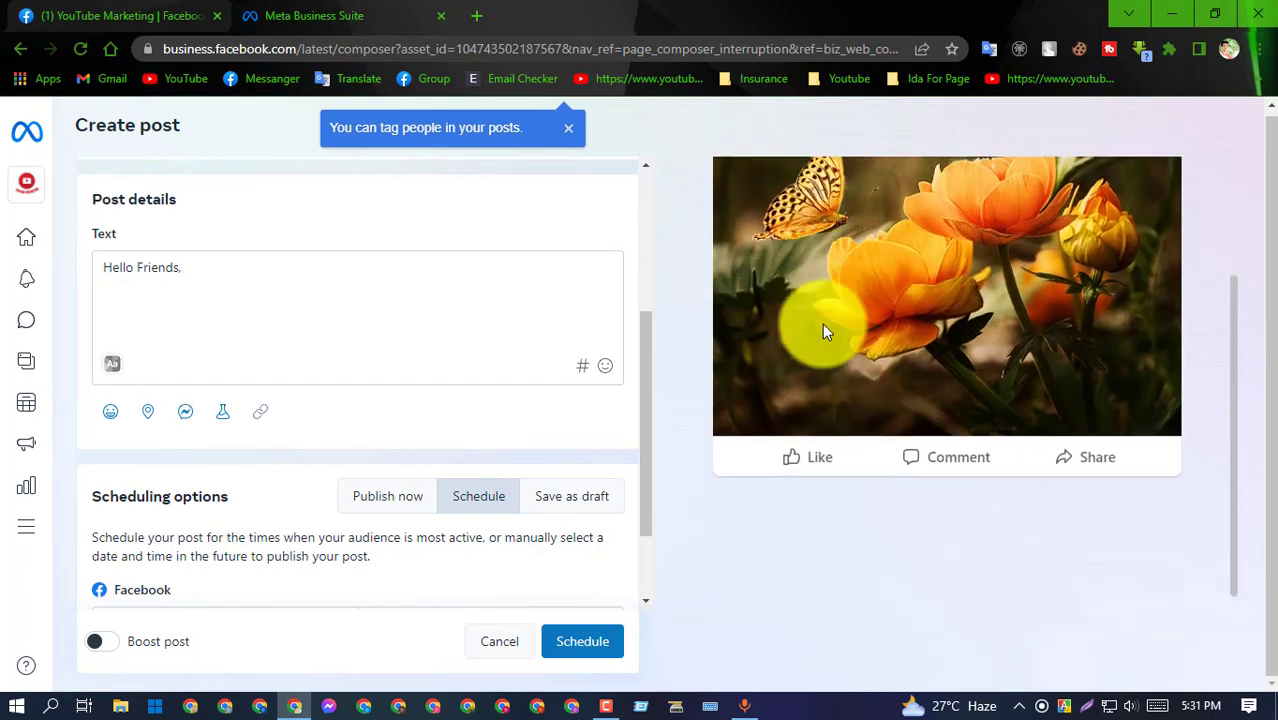
pyautogui.scroll(-1, 380, 378)
pyautogui.click(597, 643)
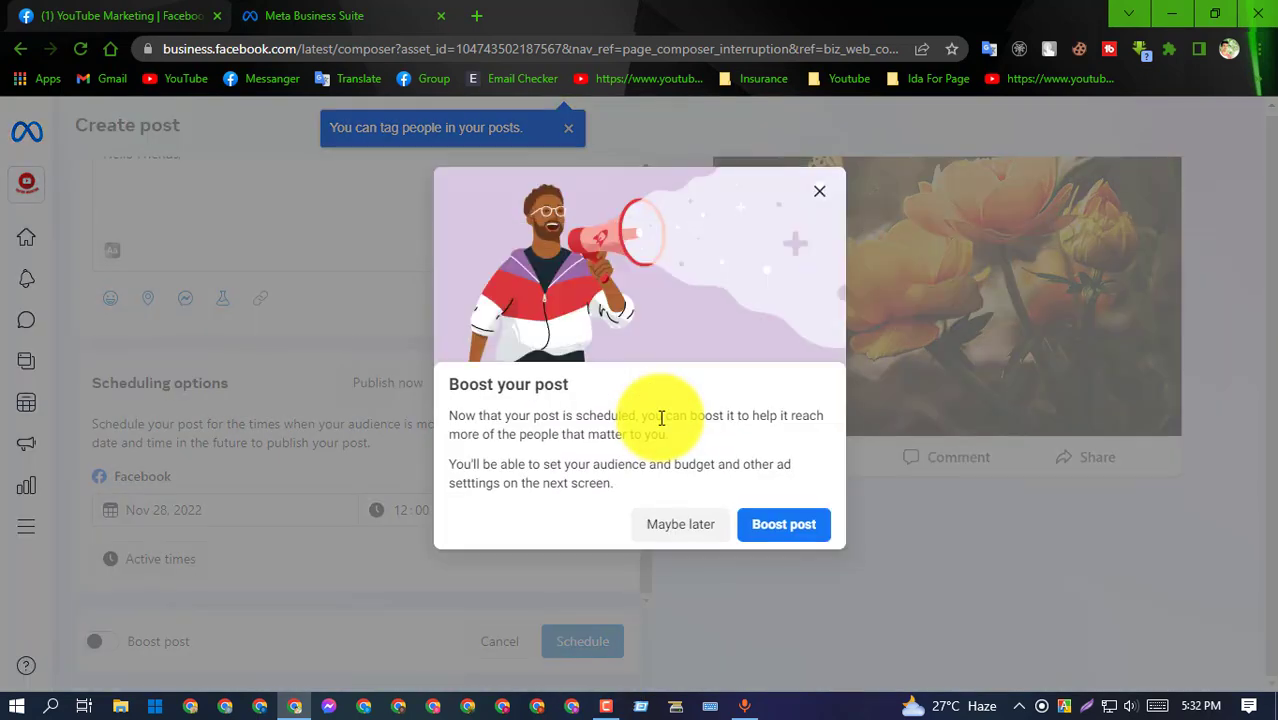
# Read the scheduling confirmation, finish it, and decline the offers to boost the scheduled post
pyautogui.click(819, 191)
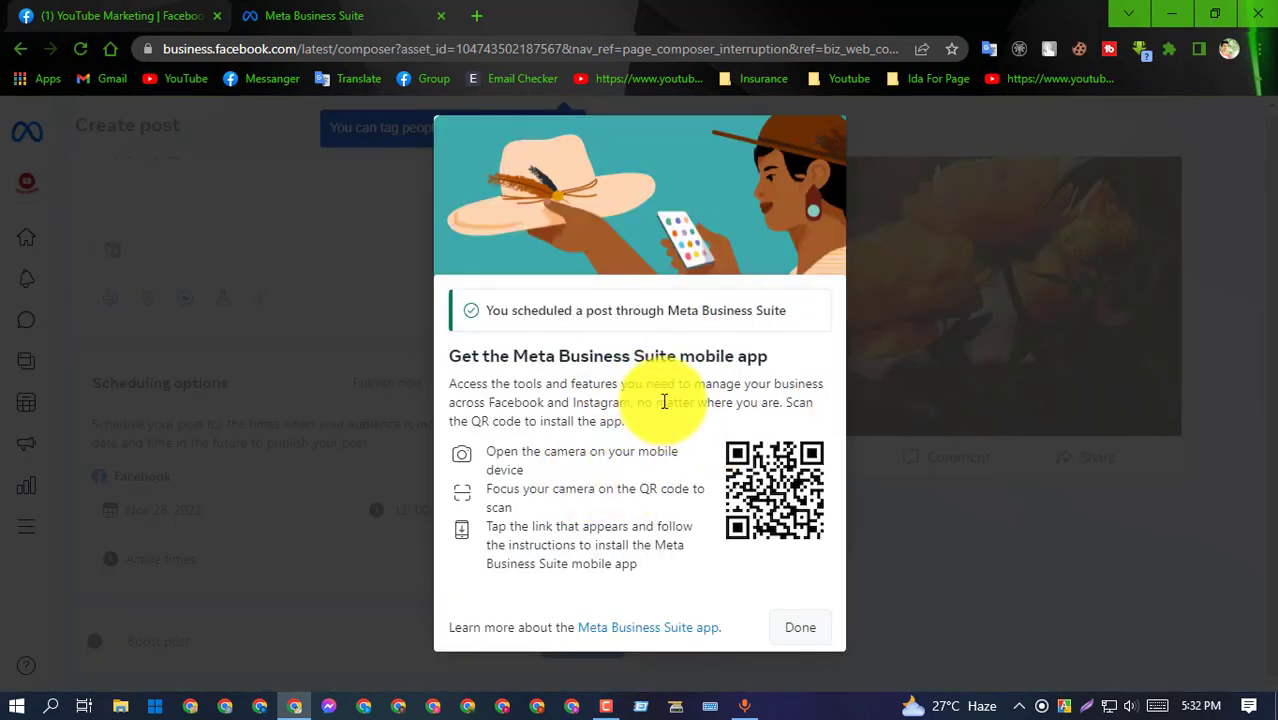
pyautogui.moveTo(487, 311); pyautogui.dragTo(759, 316)
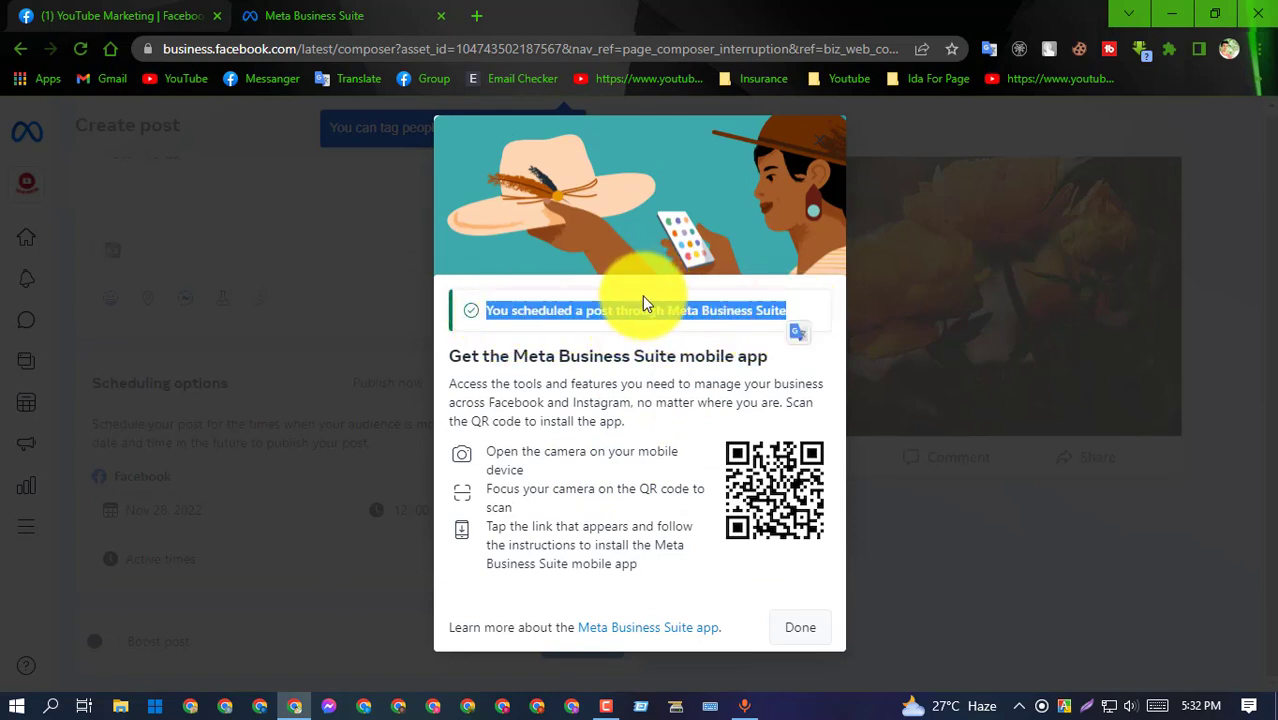
pyautogui.click(557, 213)
pyautogui.moveTo(474, 316); pyautogui.dragTo(665, 308)
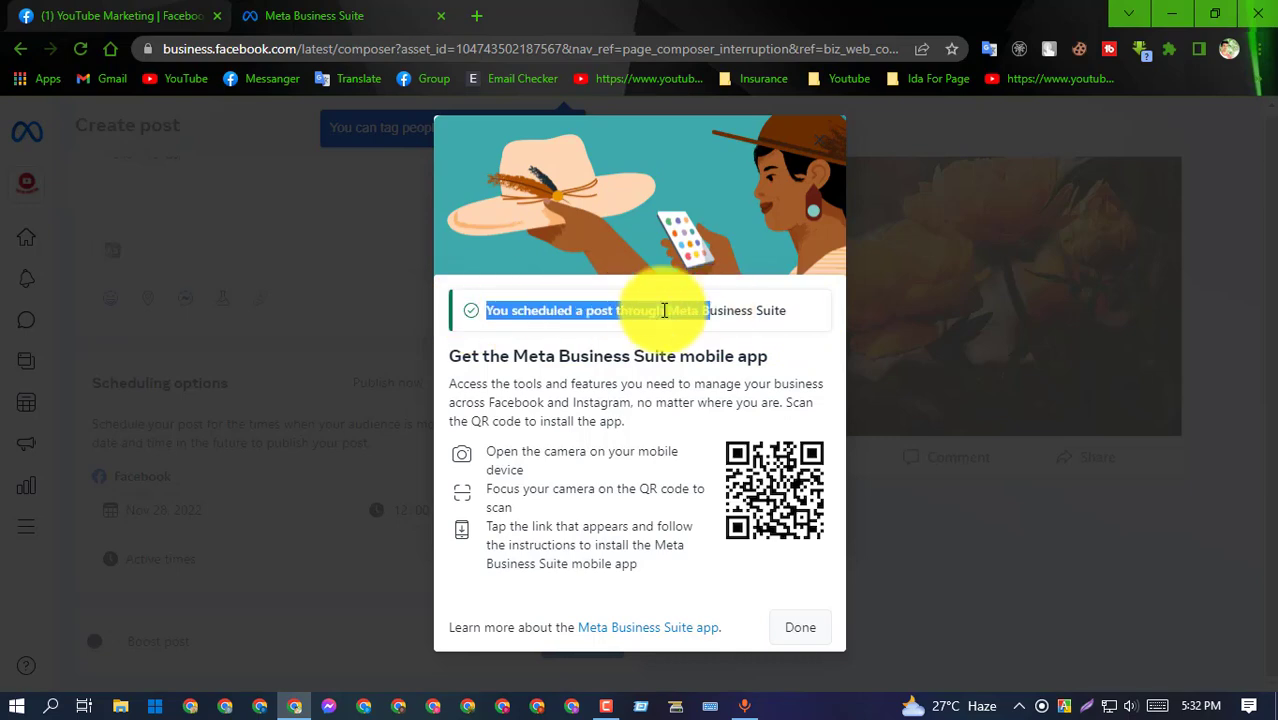
pyautogui.moveTo(770, 354); pyautogui.dragTo(394, 371)
pyautogui.click(577, 380)
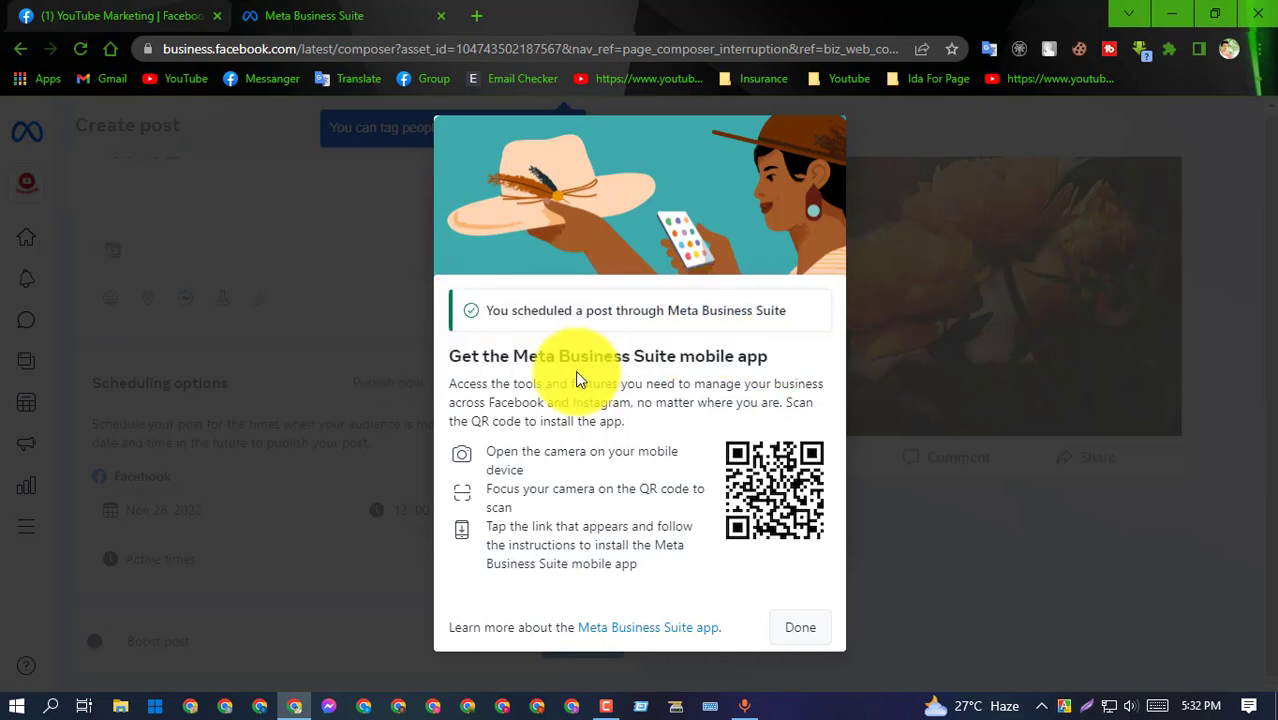
pyautogui.click(798, 626)
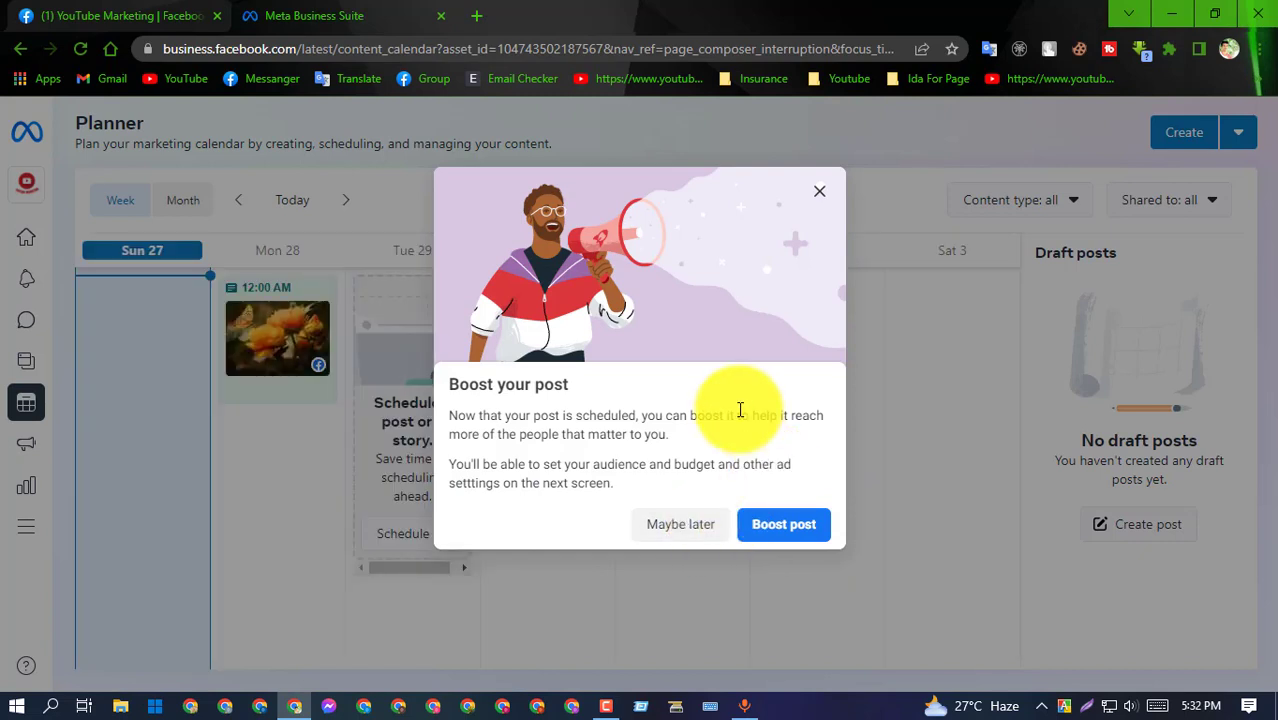
pyautogui.click(702, 530)
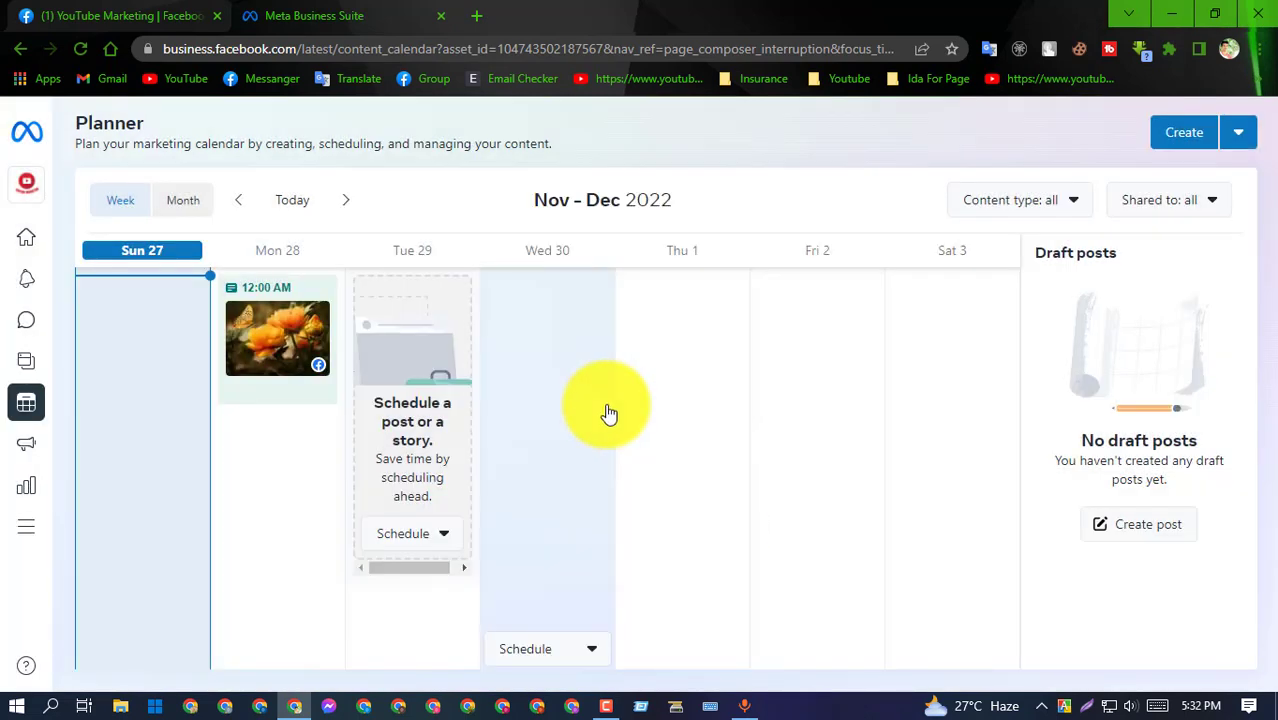
# Check the scheduled photo post under Mon 28 in the weekly calendar, and reopen the Planner by way of Home
pyautogui.moveTo(320, 248); pyautogui.dragTo(250, 247)
pyautogui.click(276, 247)
pyautogui.click(144, 367)
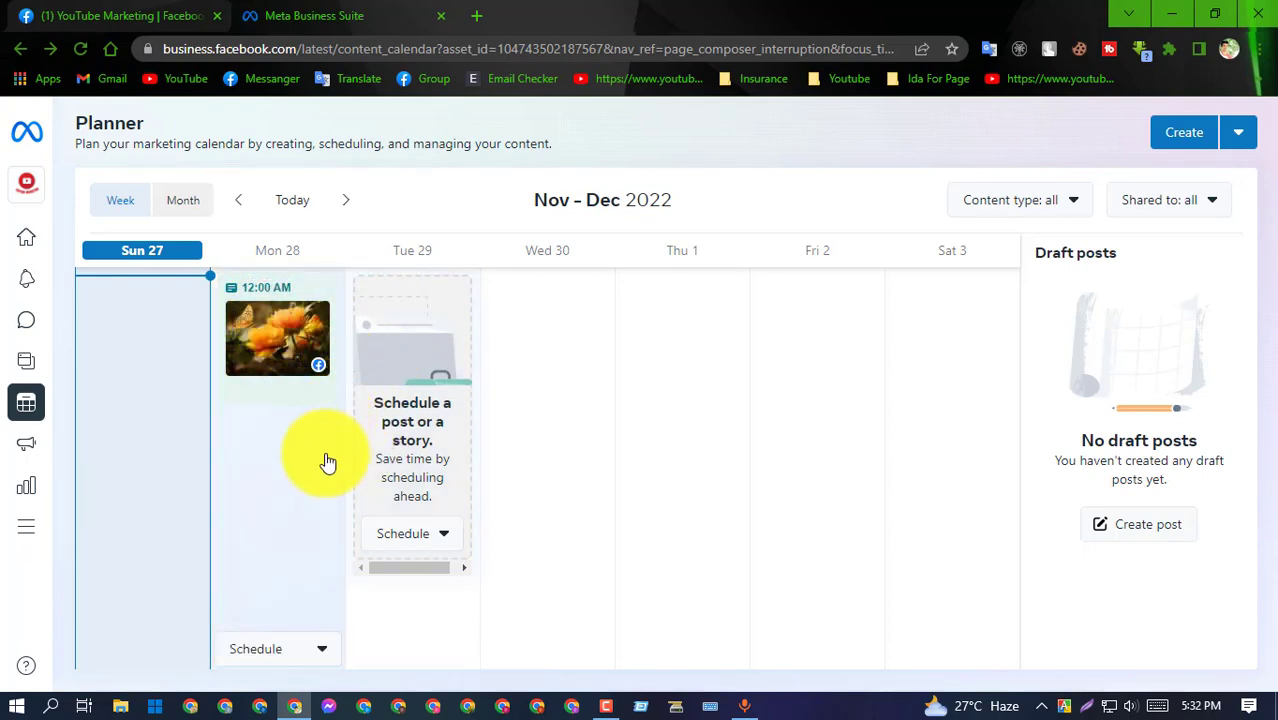
pyautogui.click(755, 410)
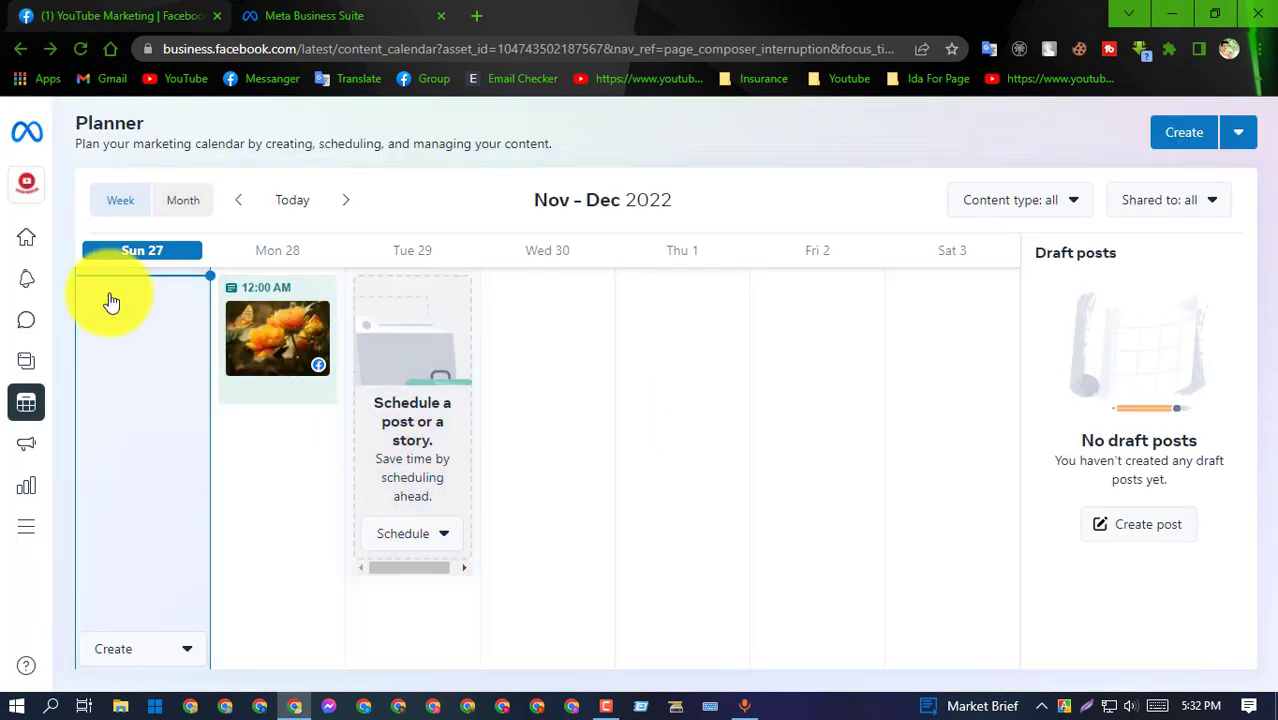
pyautogui.click(30, 240)
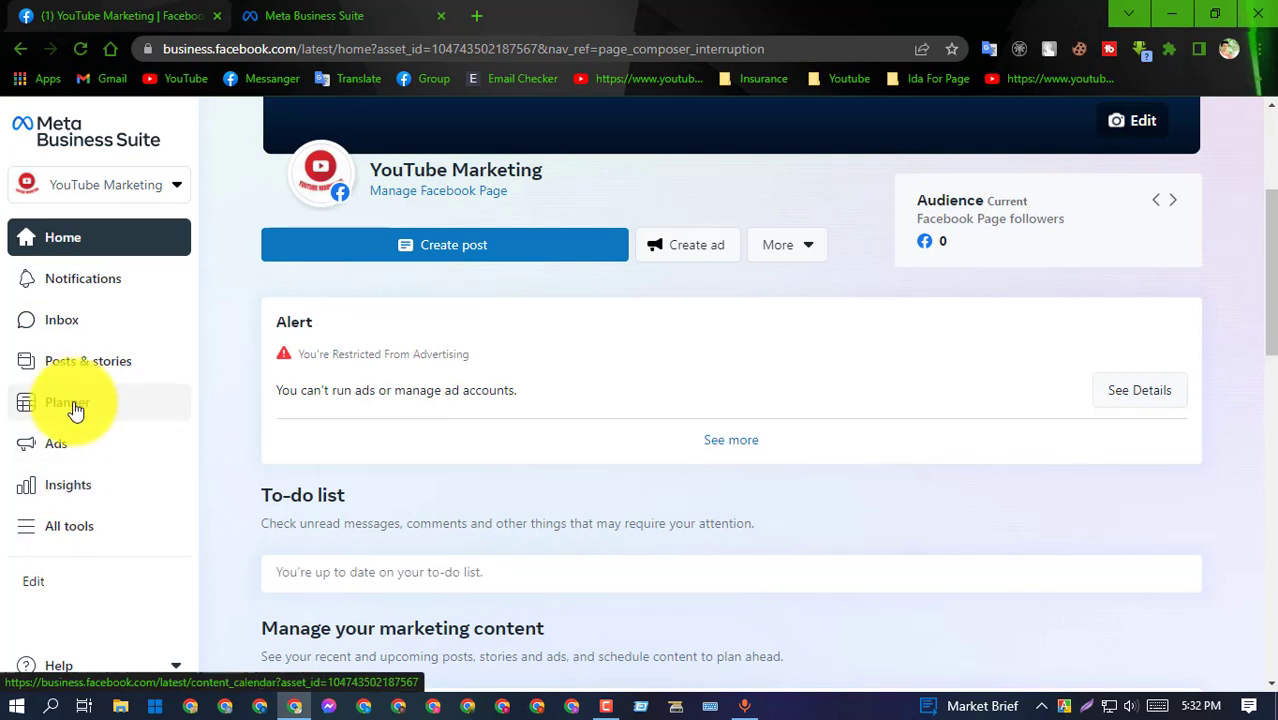
pyautogui.click(74, 408)
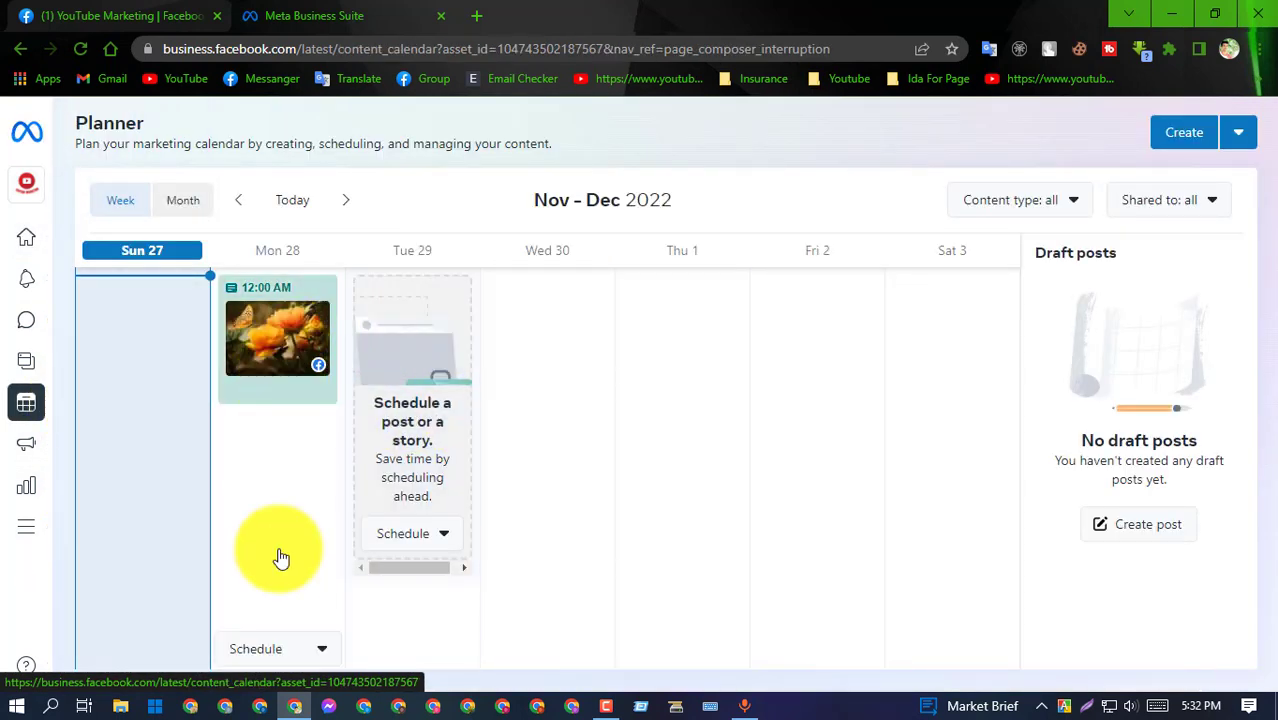
# Look through the scheduling choices offered for Mon 28 and dismiss them without choosing one
pyautogui.rightClick(248, 330)
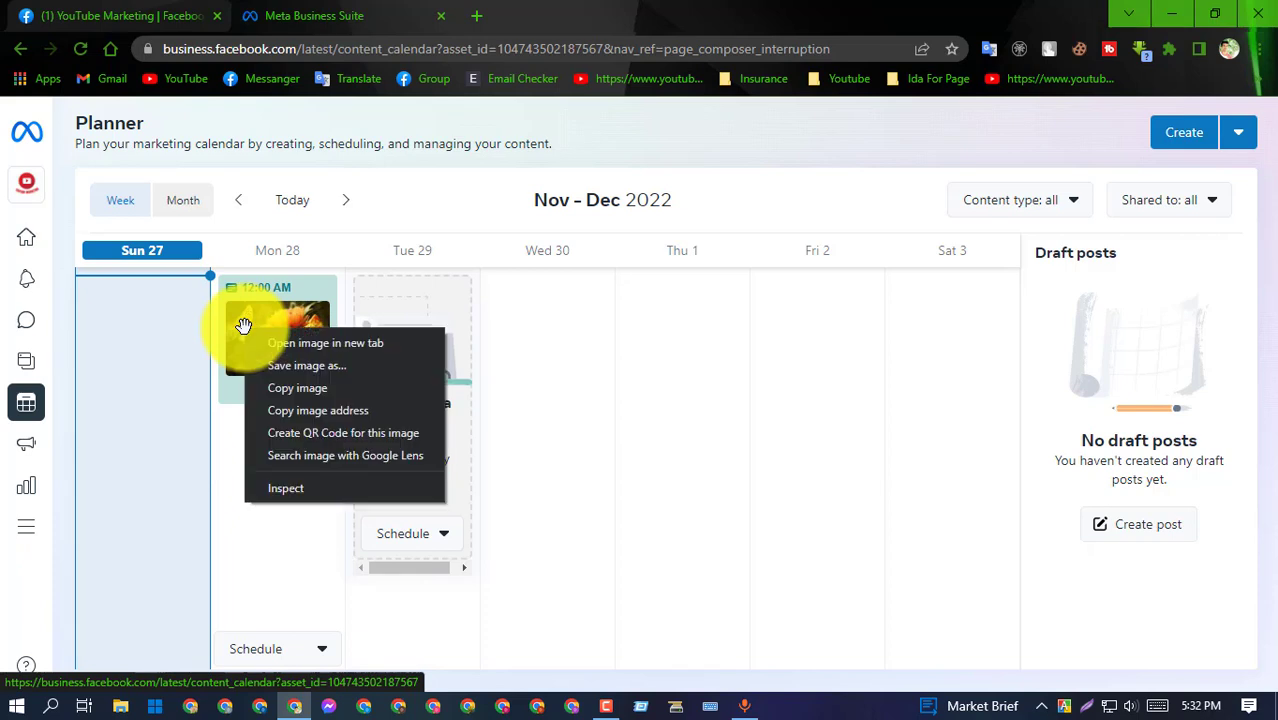
pyautogui.click(322, 649)
pyautogui.click(343, 652)
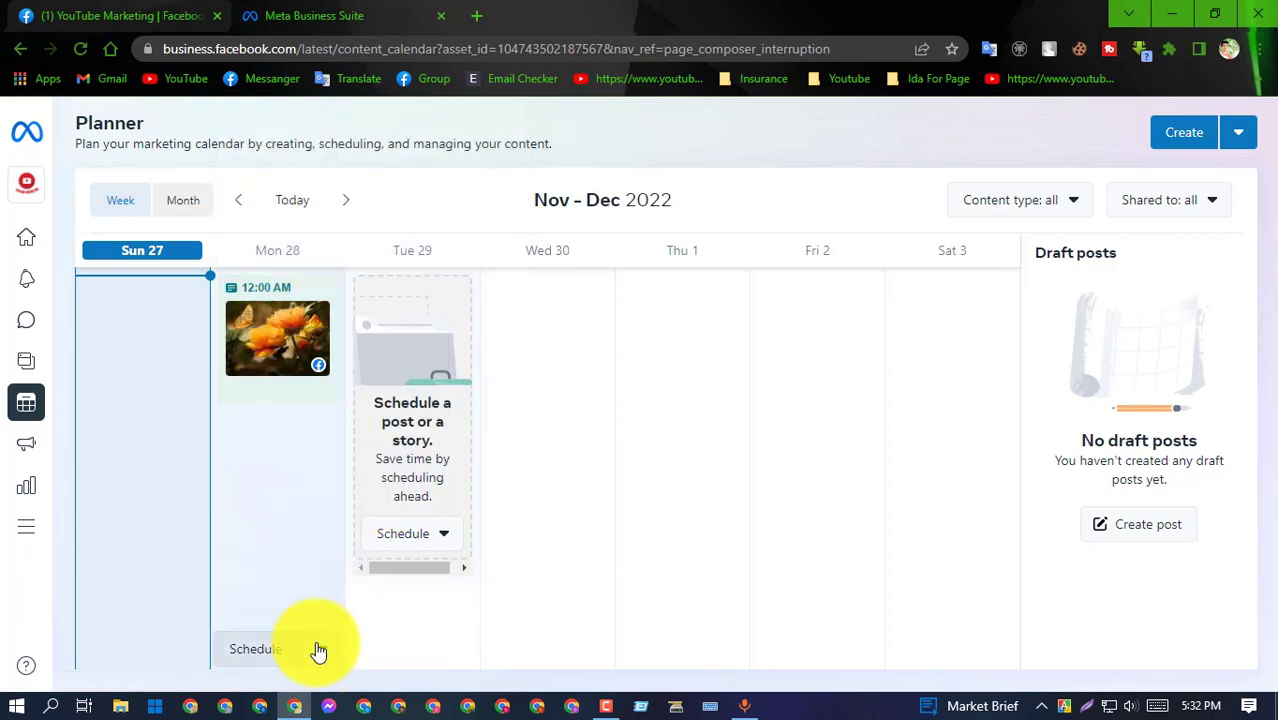
pyautogui.click(318, 651)
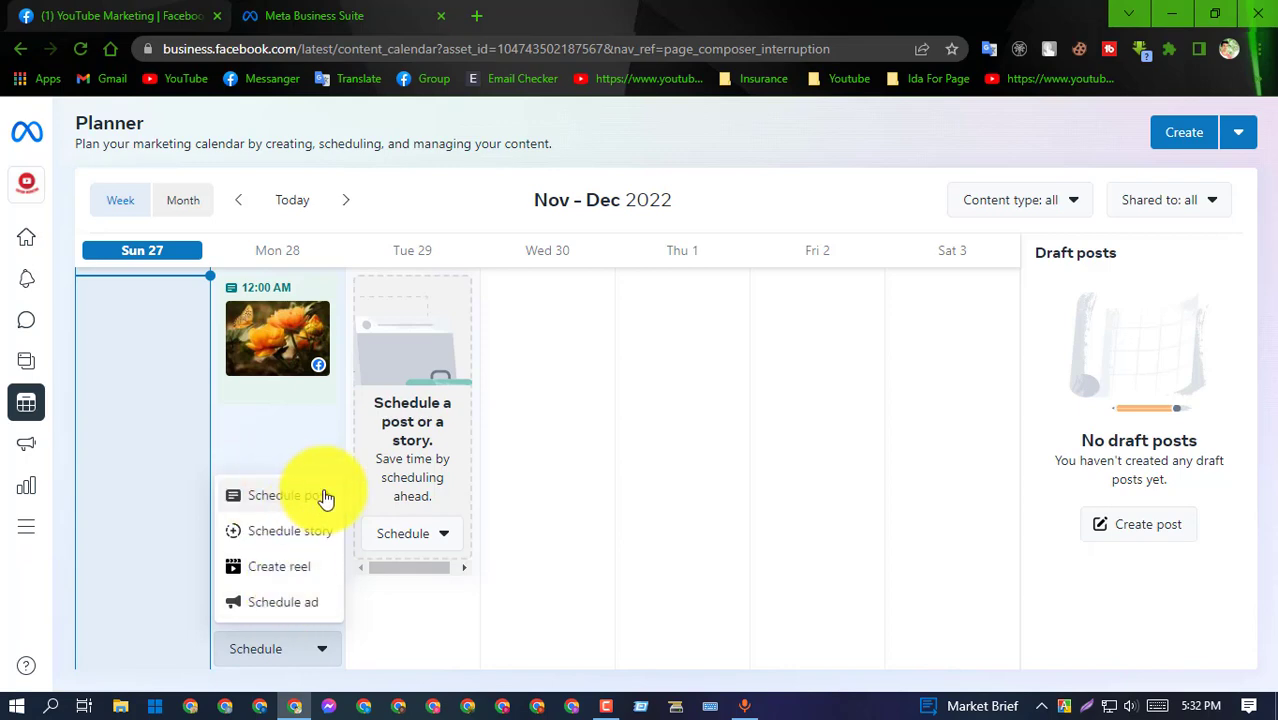
pyautogui.moveTo(262, 337); pyautogui.dragTo(289, 383)
pyautogui.rightClick(270, 337)
pyautogui.click(698, 367)
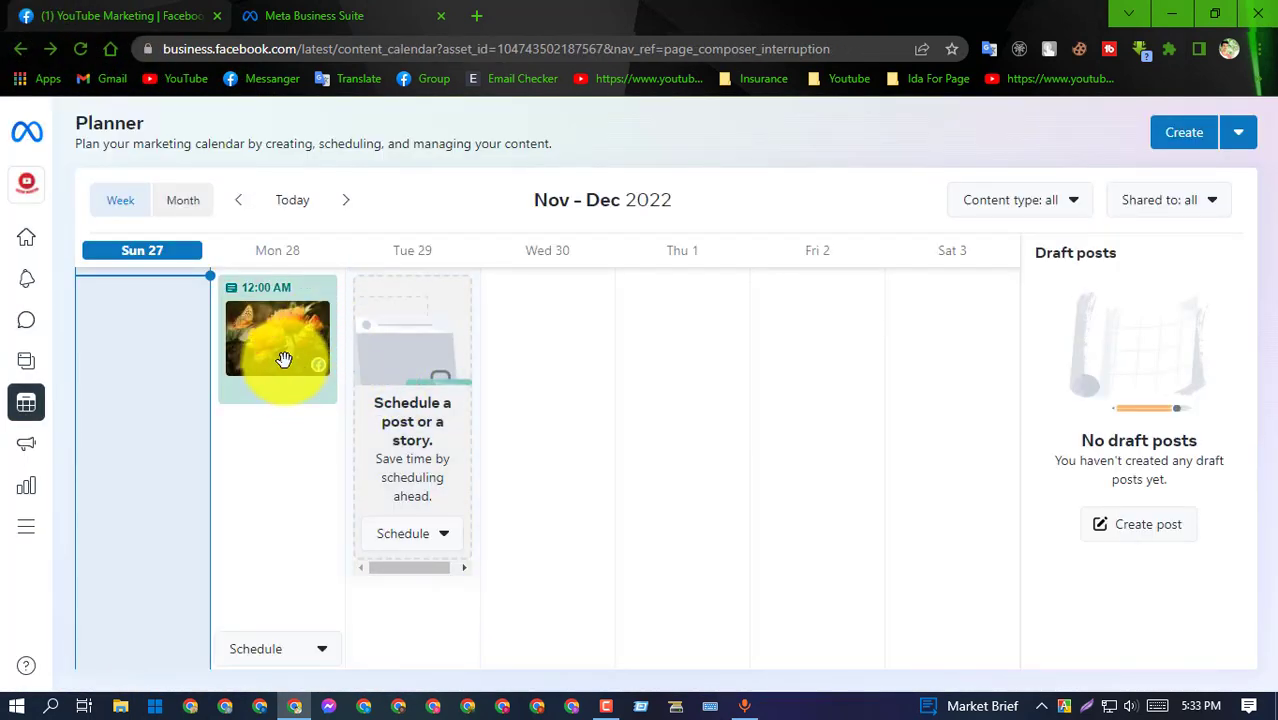
# Open the details of the Mon 28 photo post and review its overview and the available post actions
pyautogui.click(284, 359)
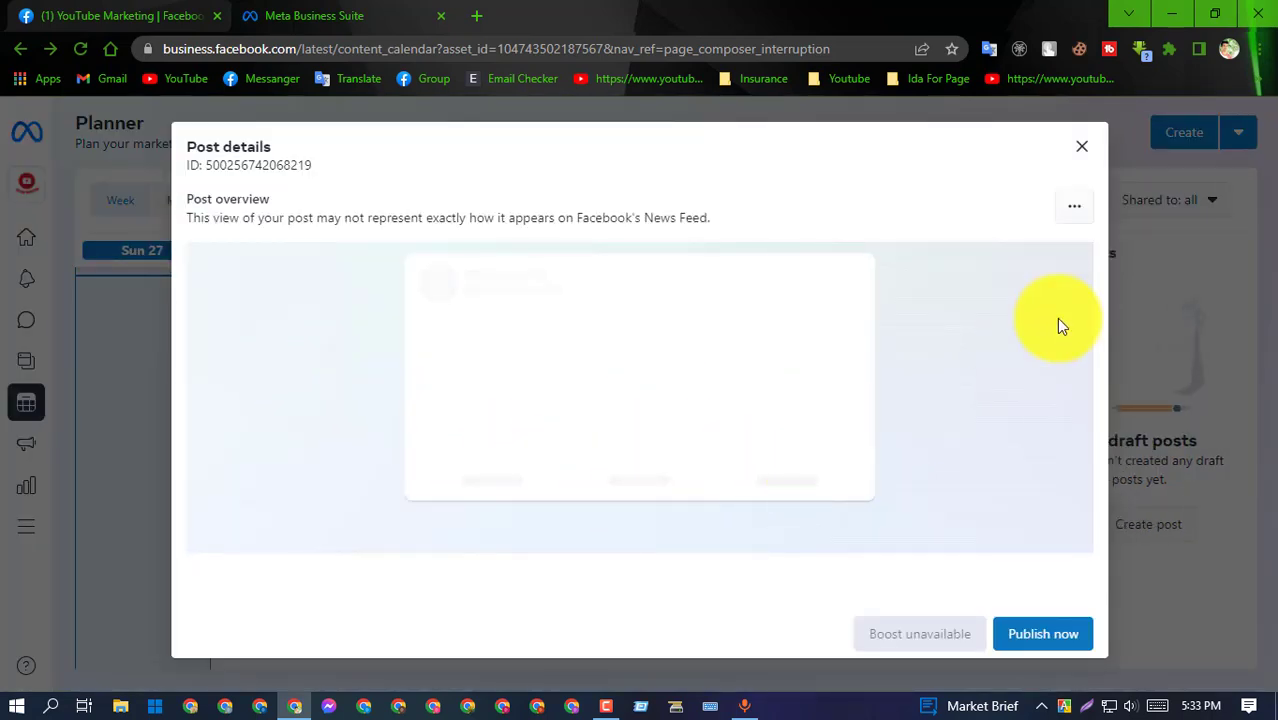
pyautogui.scroll(-2, 1000, 490)
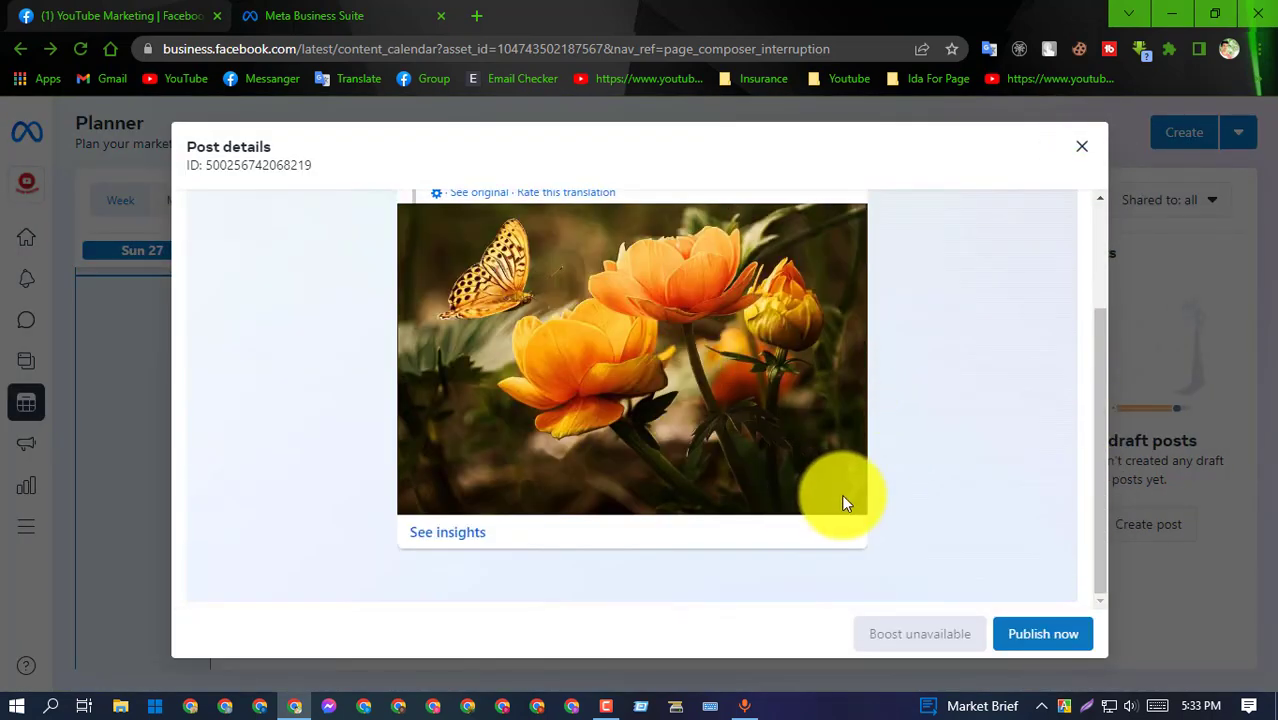
pyautogui.scroll(2, 760, 450)
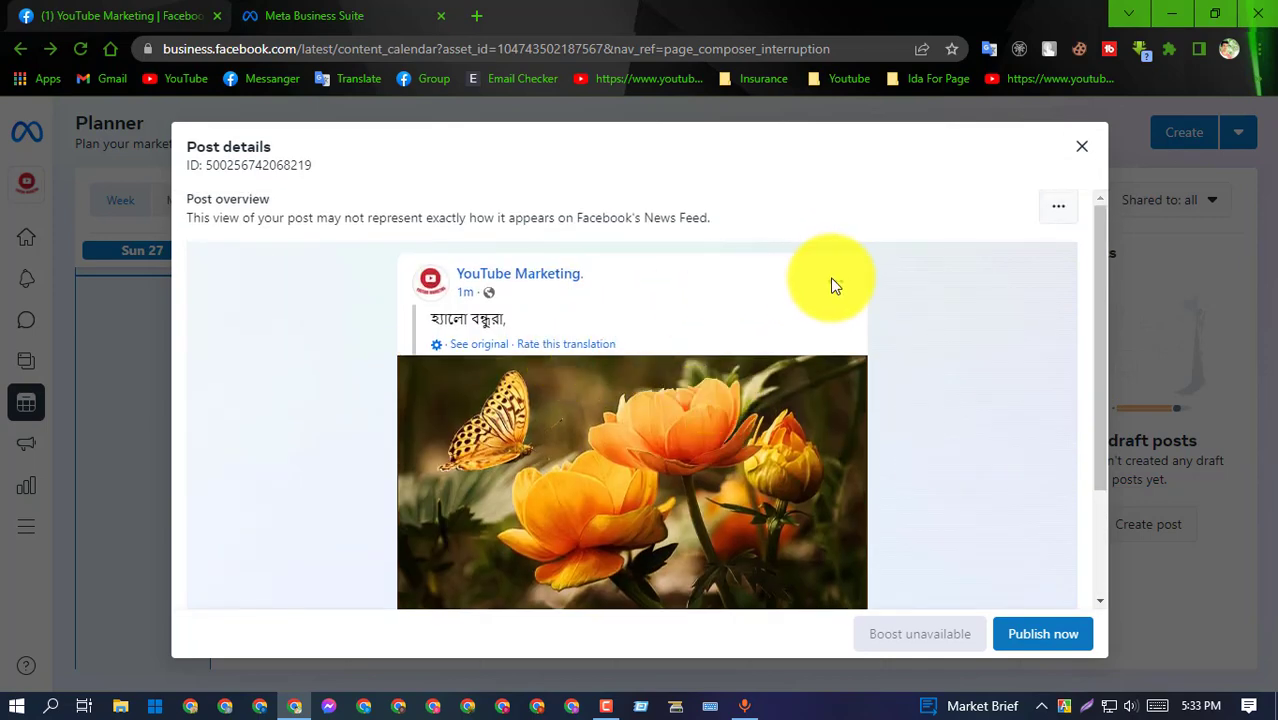
pyautogui.scroll(-2, 908, 443)
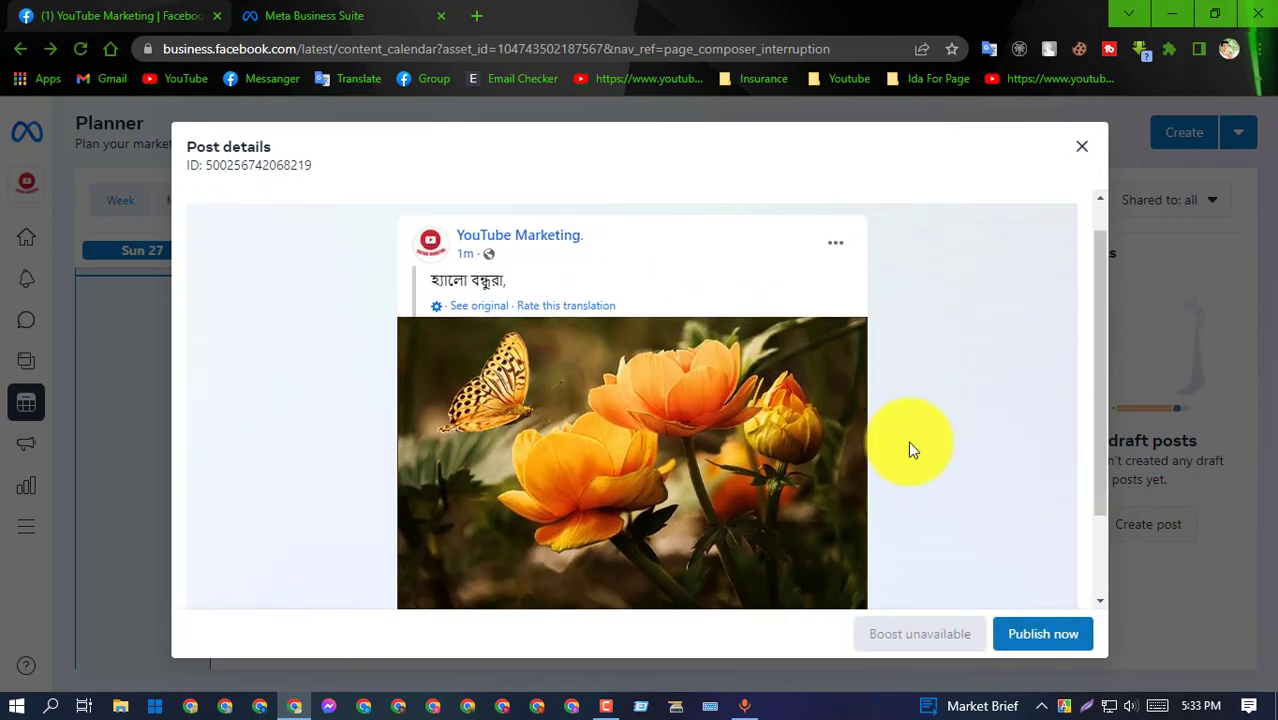
pyautogui.scroll(2, 690, 455)
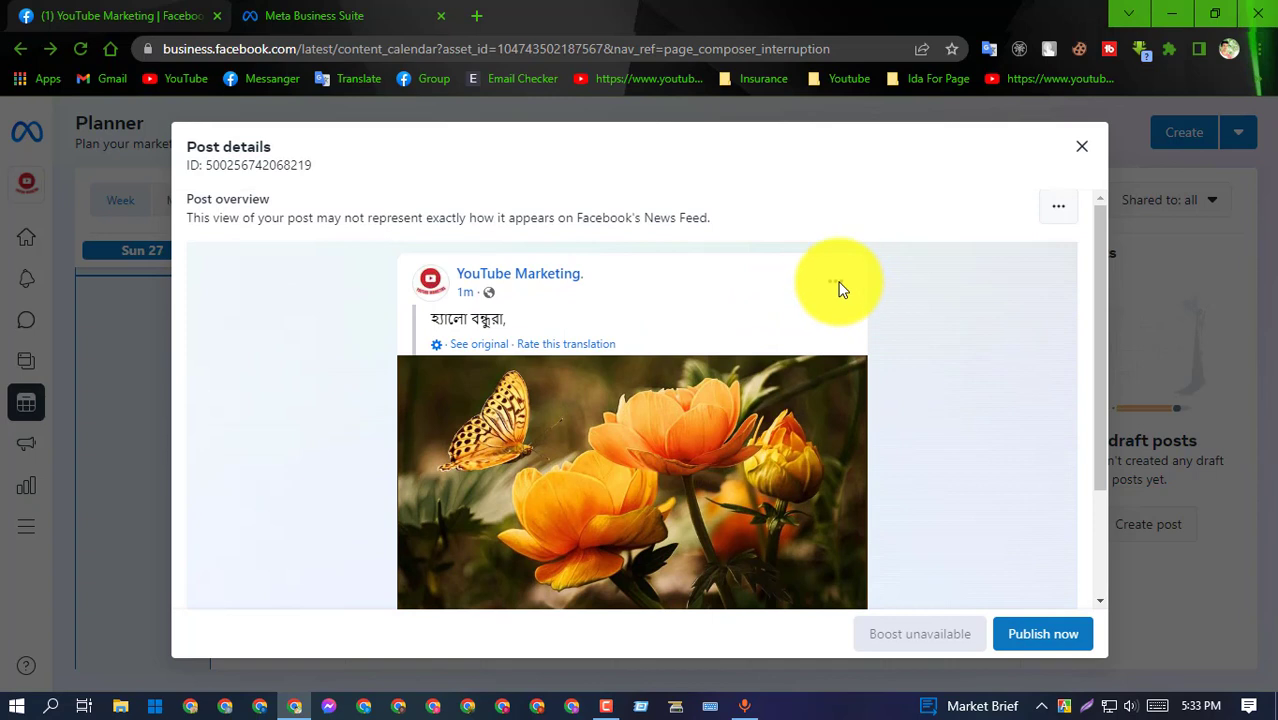
pyautogui.click(1062, 208)
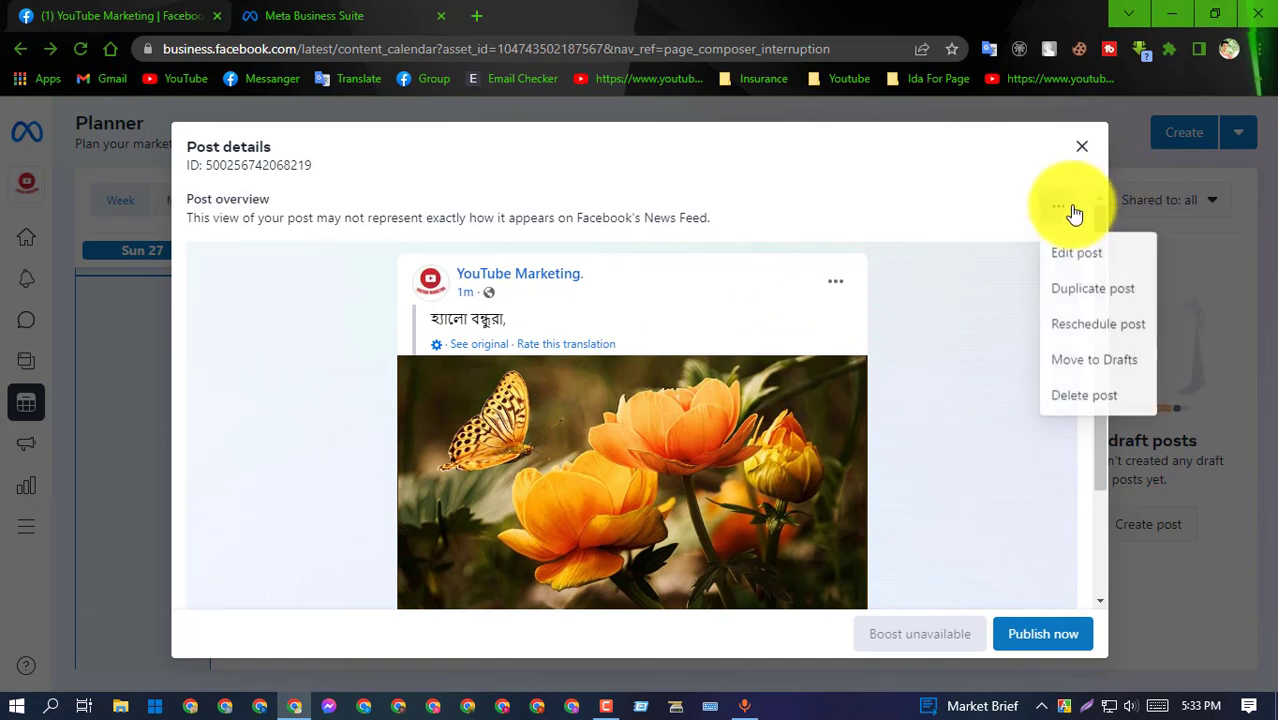
pyautogui.click(980, 216)
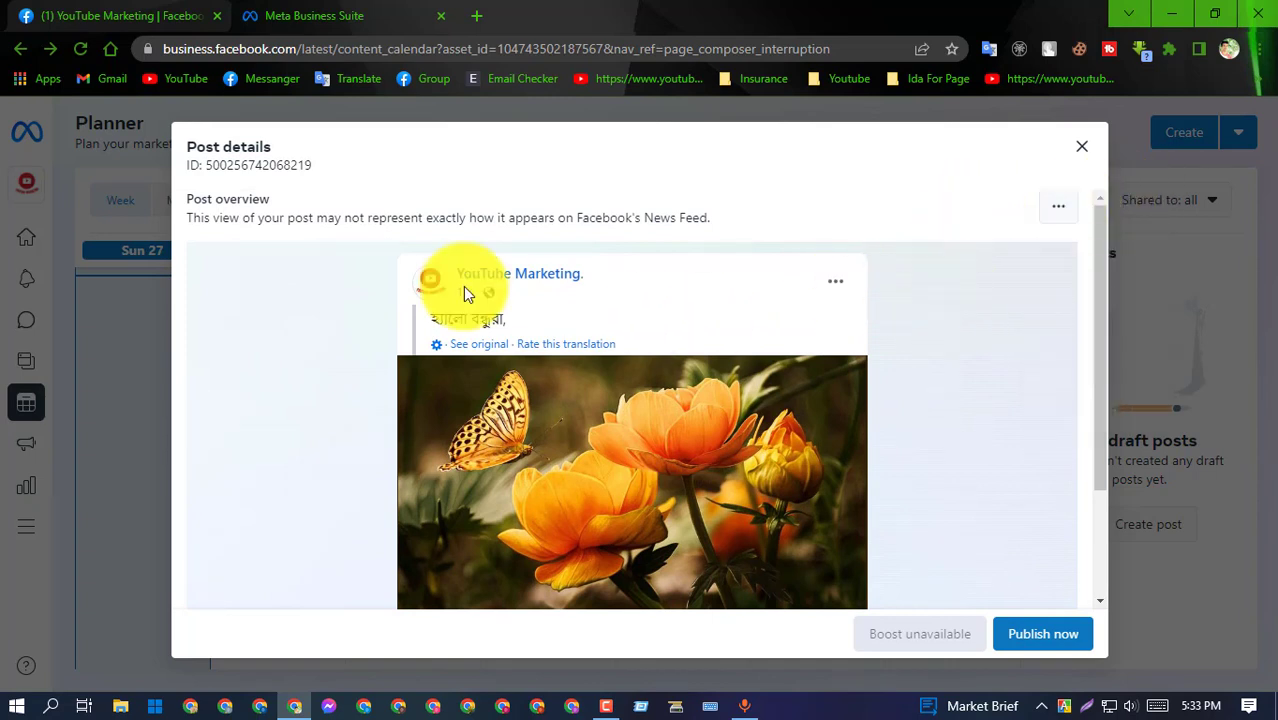
# Permanently delete the scheduled Mon 28 photo post and dismiss the deletion notice
pyautogui.click(1055, 210)
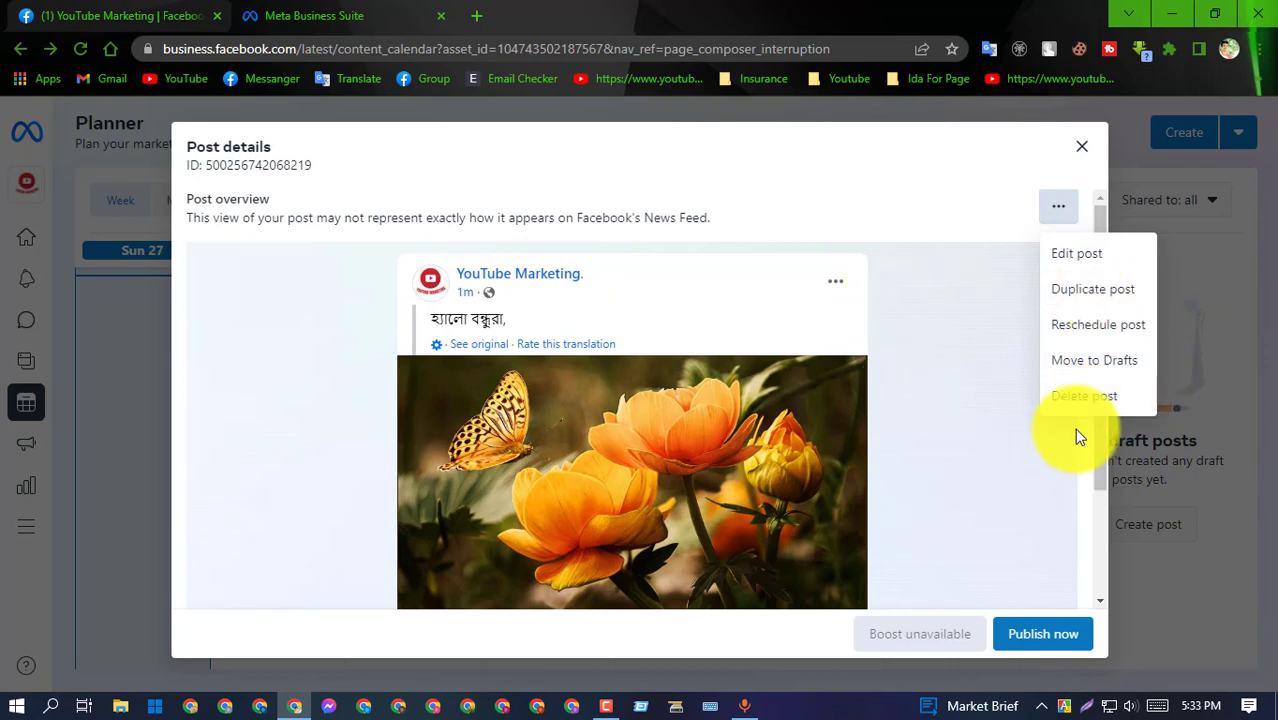
pyautogui.click(1082, 398)
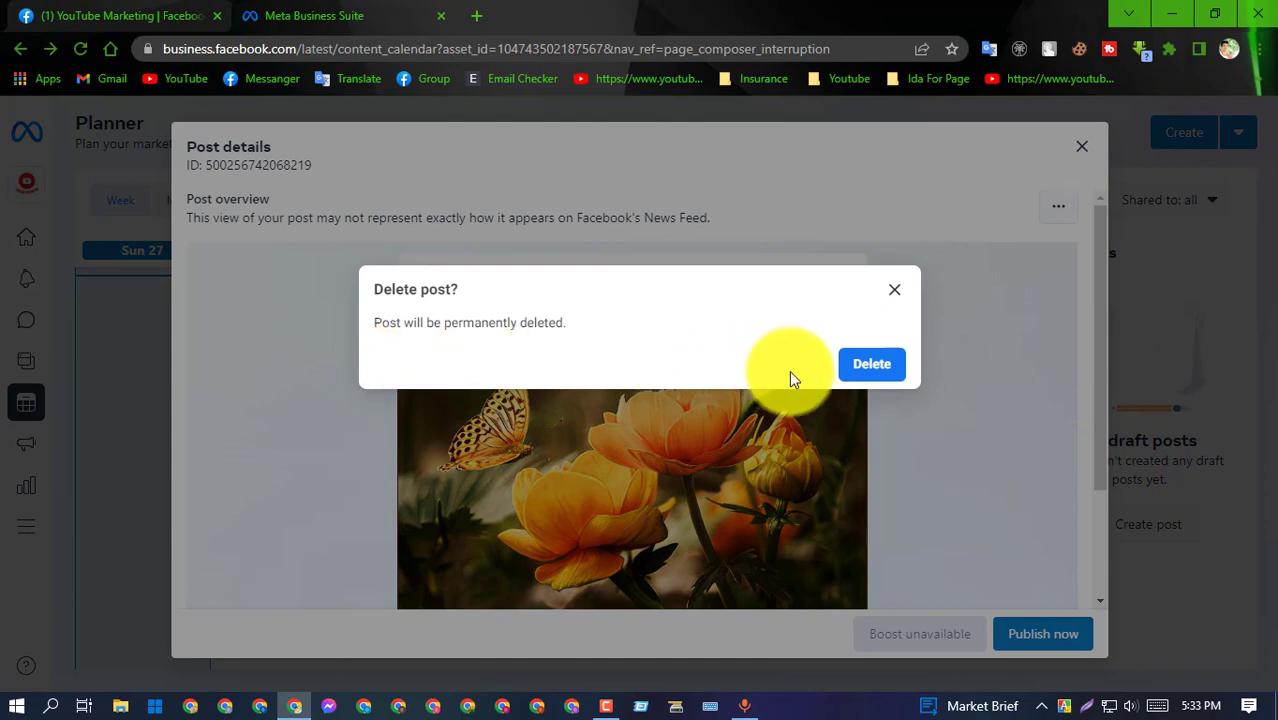
pyautogui.click(895, 376)
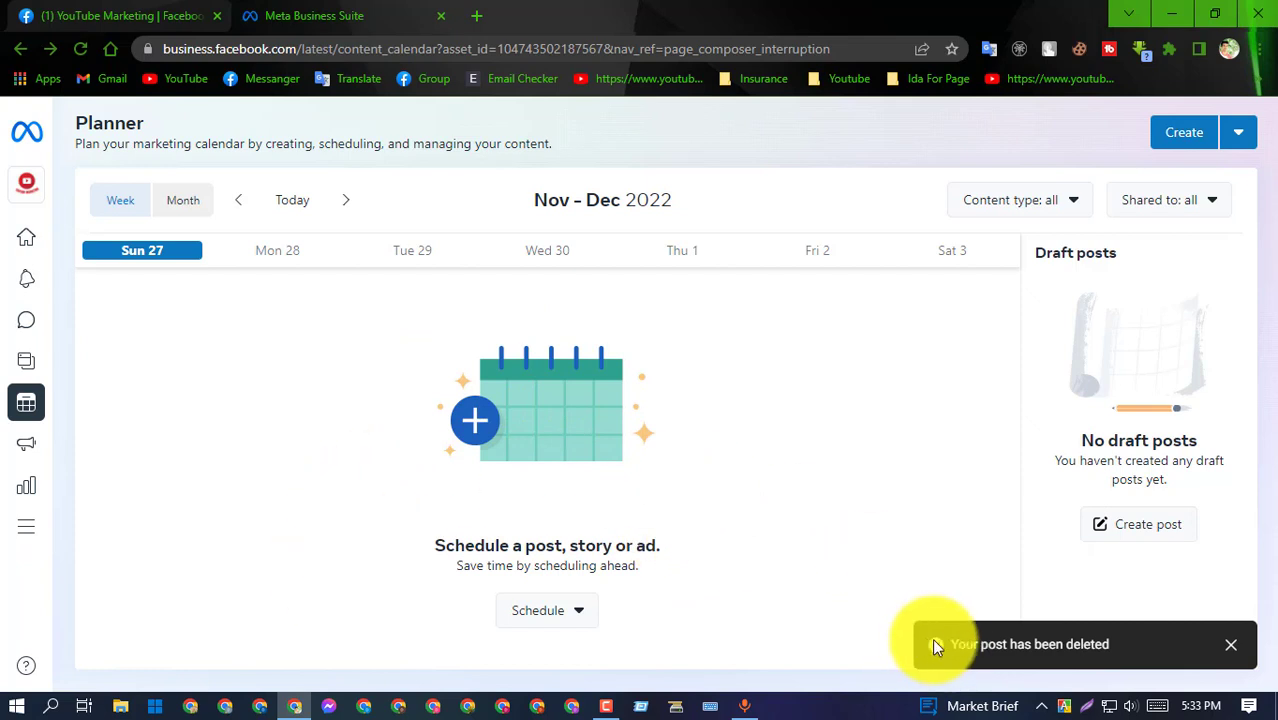
pyautogui.moveTo(986, 645); pyautogui.dragTo(925, 652)
pyautogui.click(888, 544)
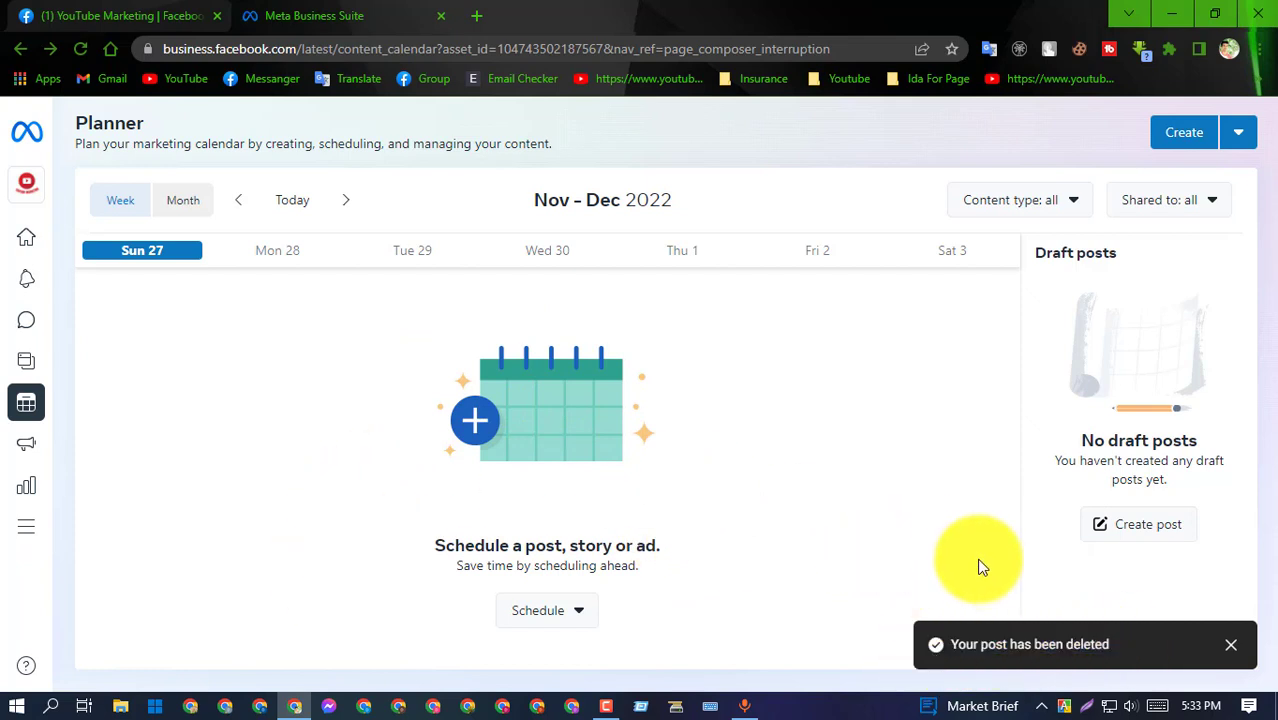
pyautogui.click(1240, 646)
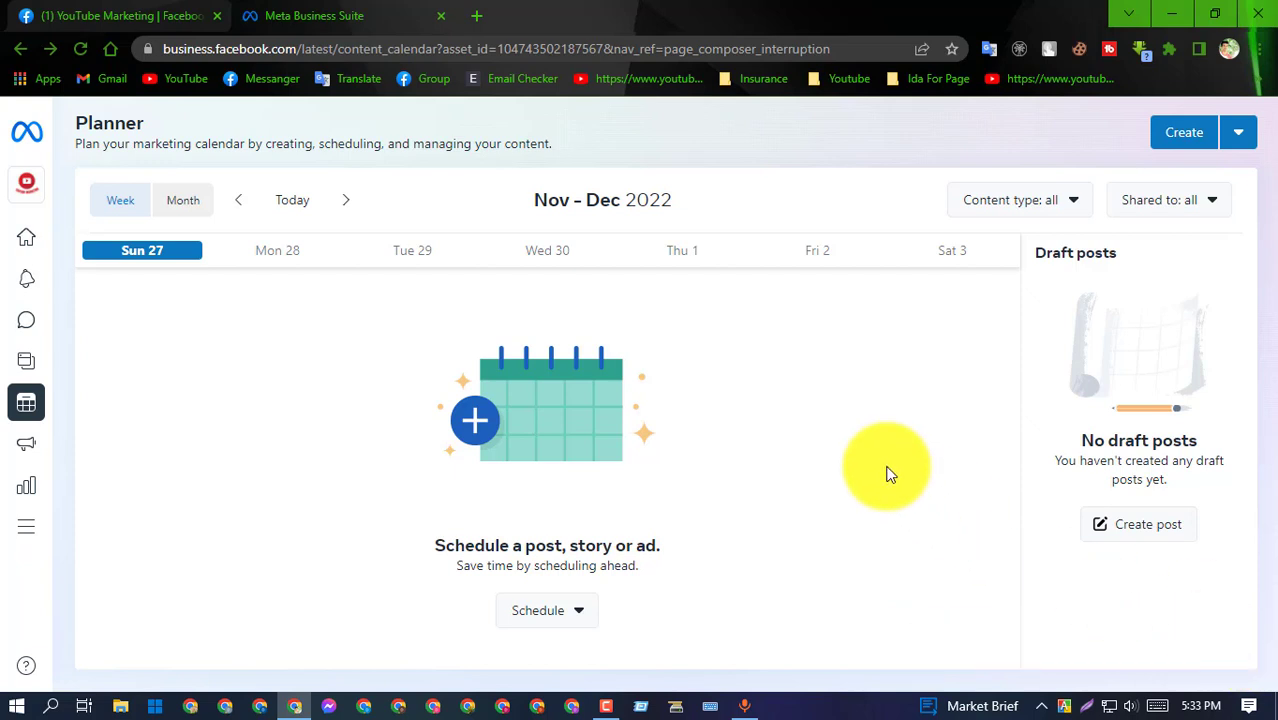